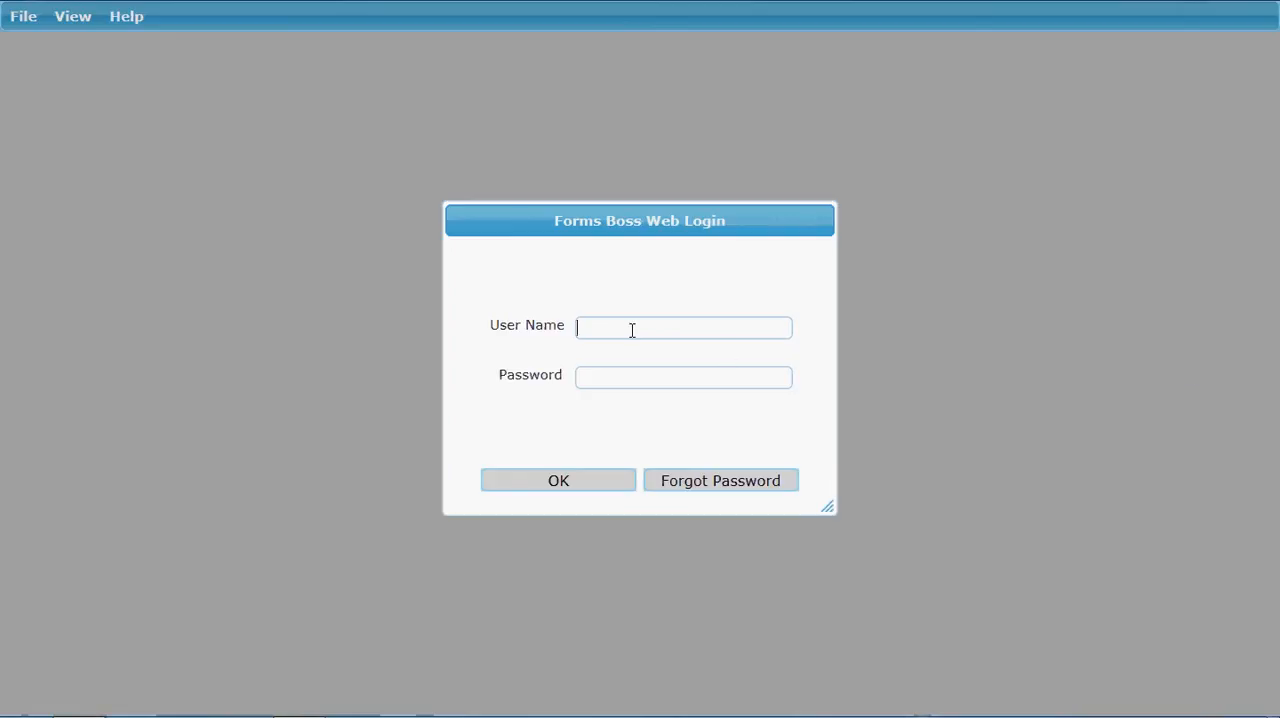
# Step: Log in by entering the user name and the account password
pyautogui.write('demo')
pyautogui.press('Tab')
pyautogui.write('demo')
pyautogui.click(597, 484)
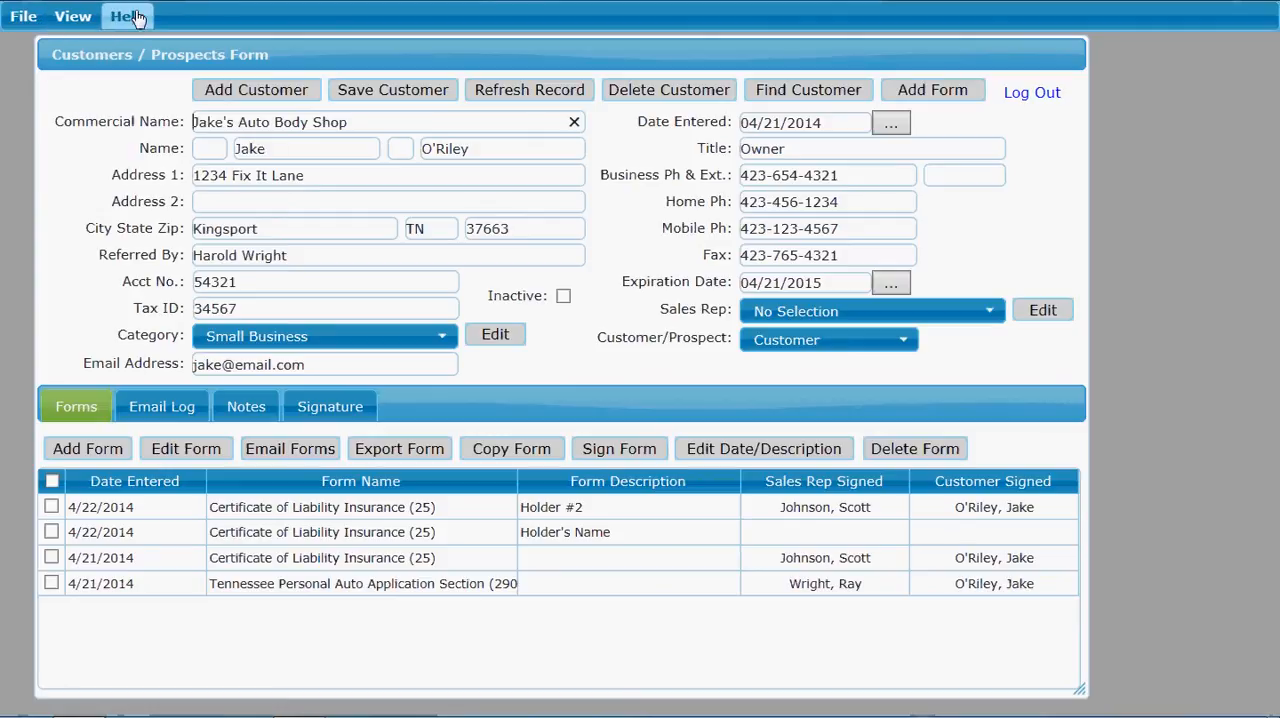
pyautogui.click(17, 22)
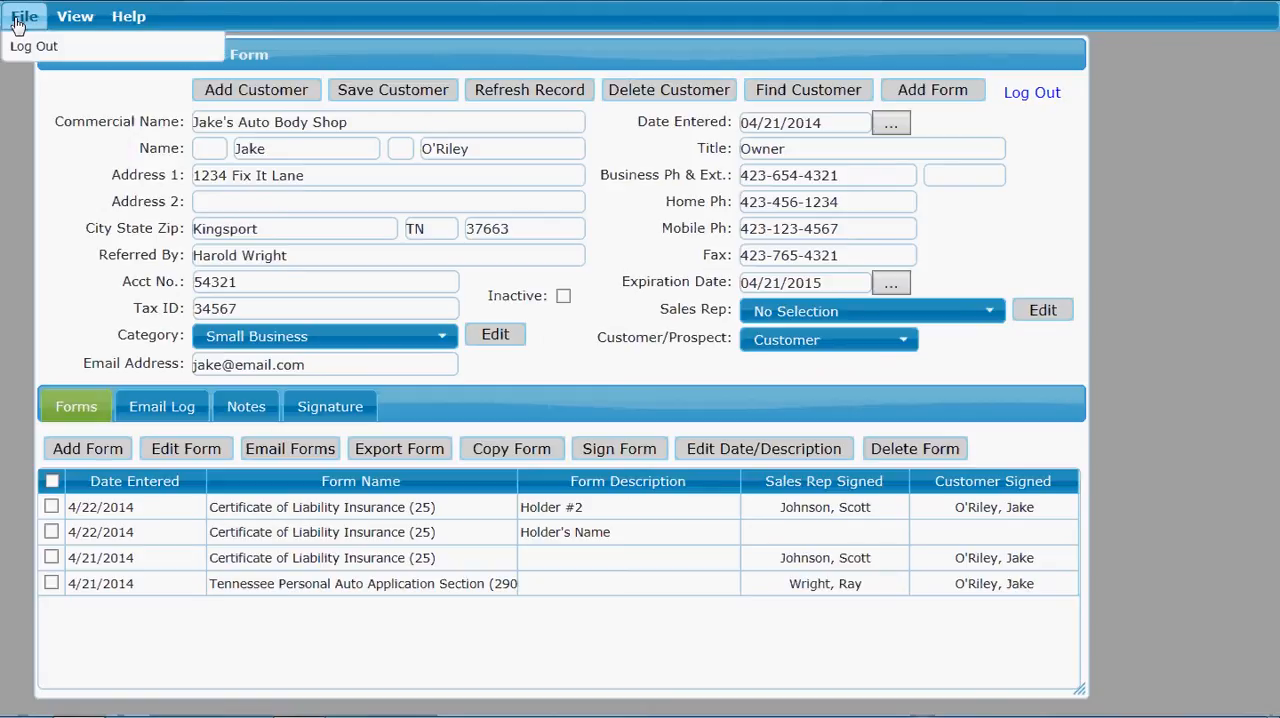
pyautogui.click(17, 20)
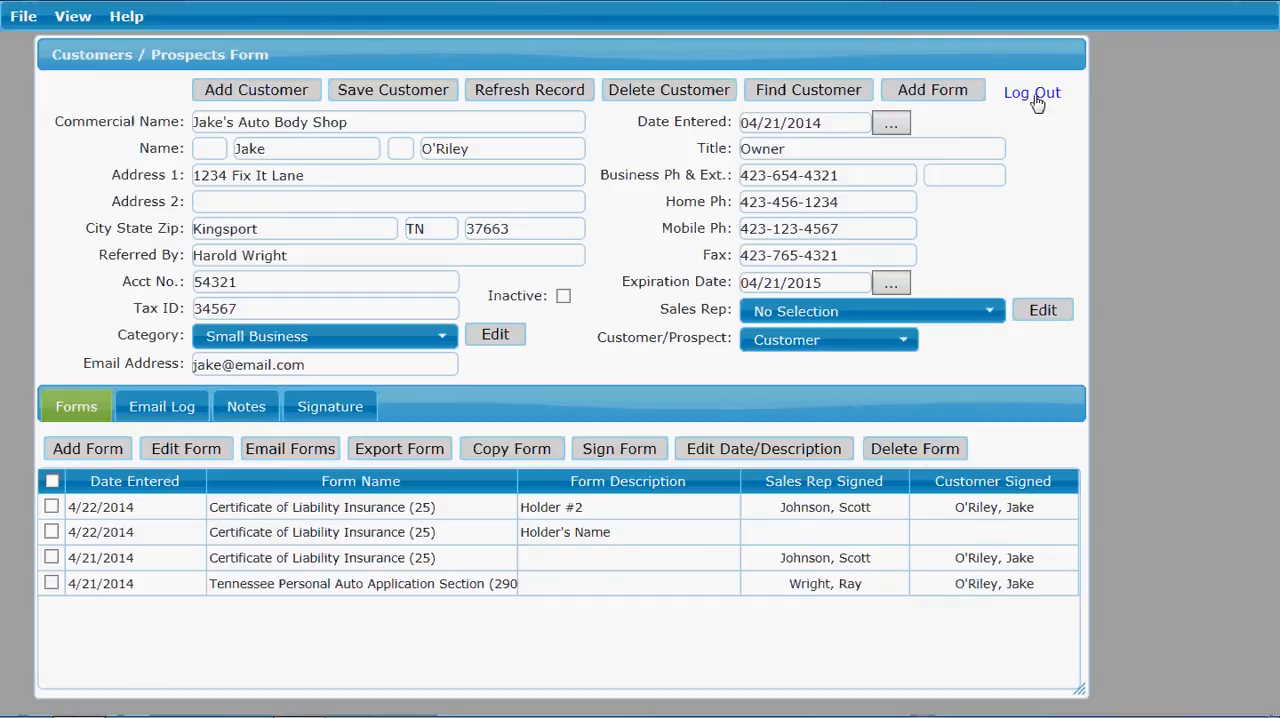
# Step: Clear the e-mail address in the agency's information form and save the change
pyautogui.click(68, 22)
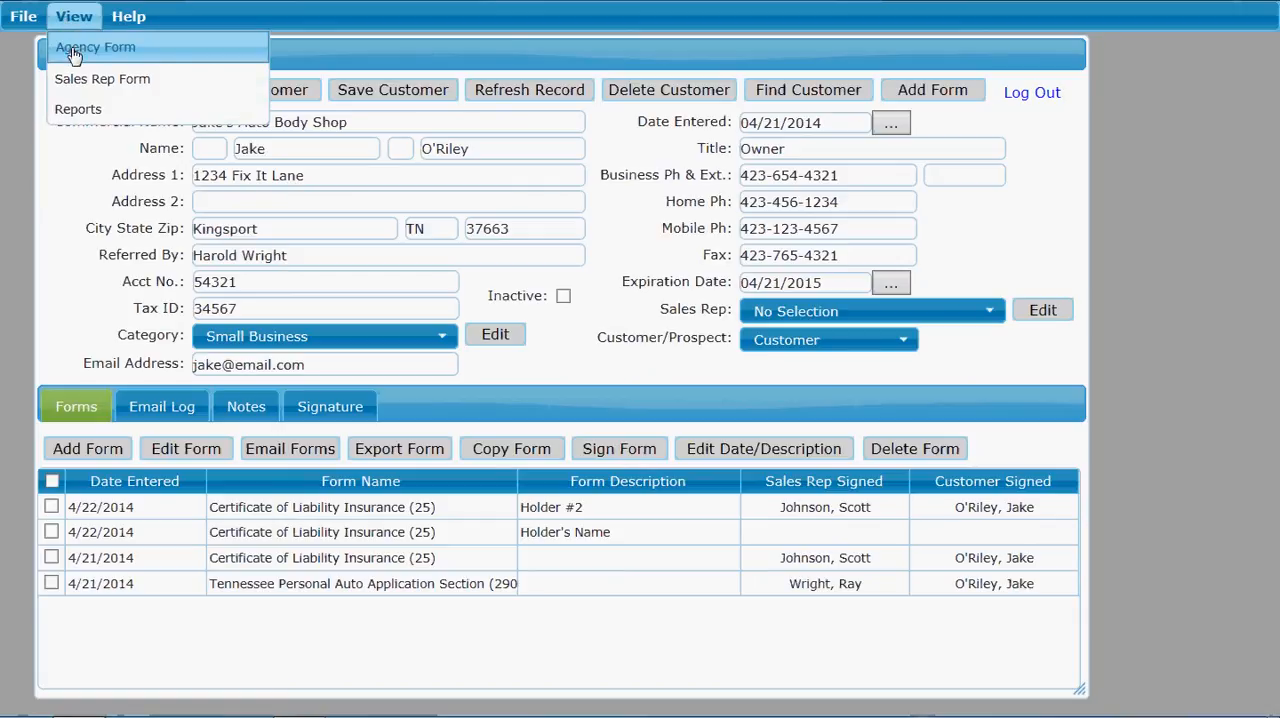
pyautogui.click(73, 50)
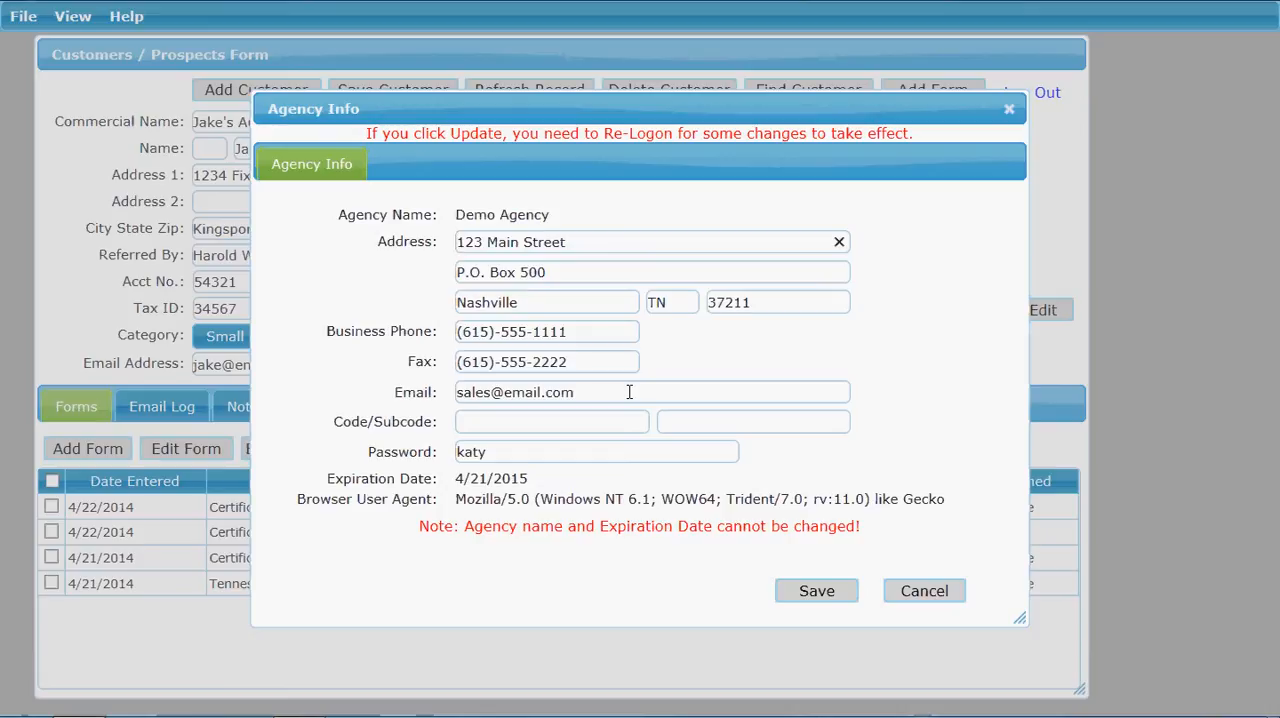
pyautogui.moveTo(596, 394); pyautogui.dragTo(444, 395)
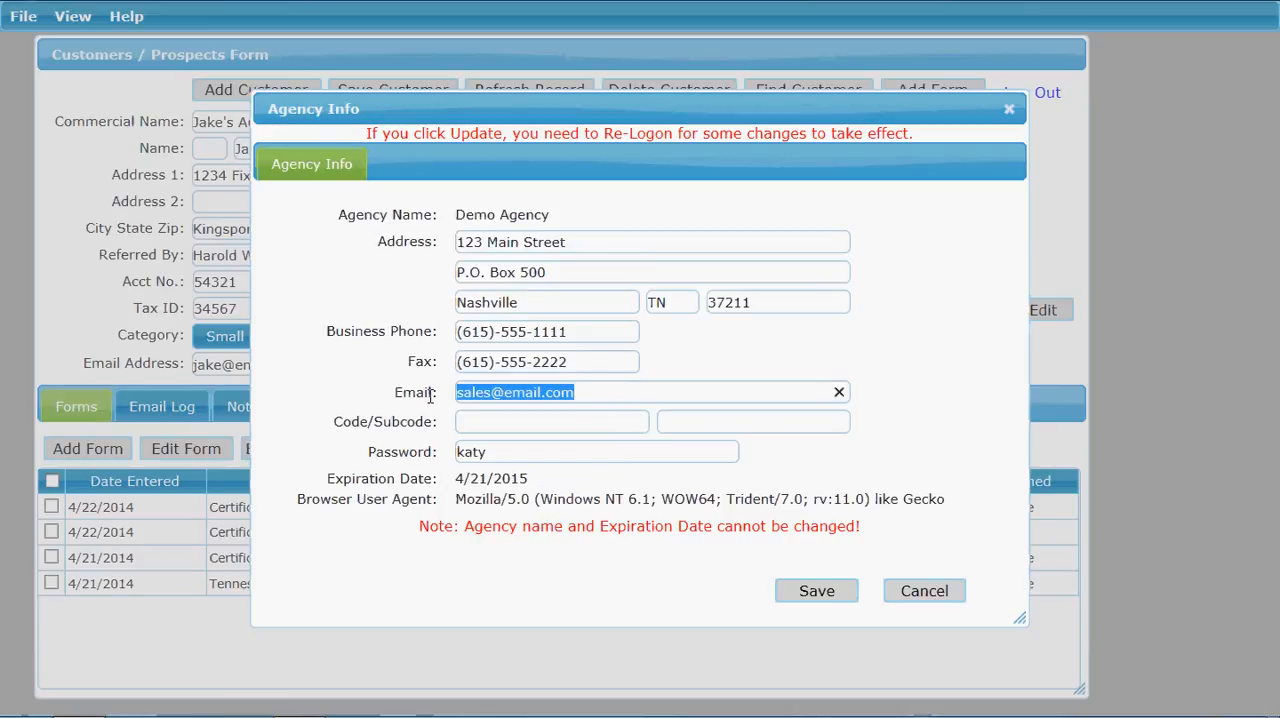
pyautogui.press('BackSpace')
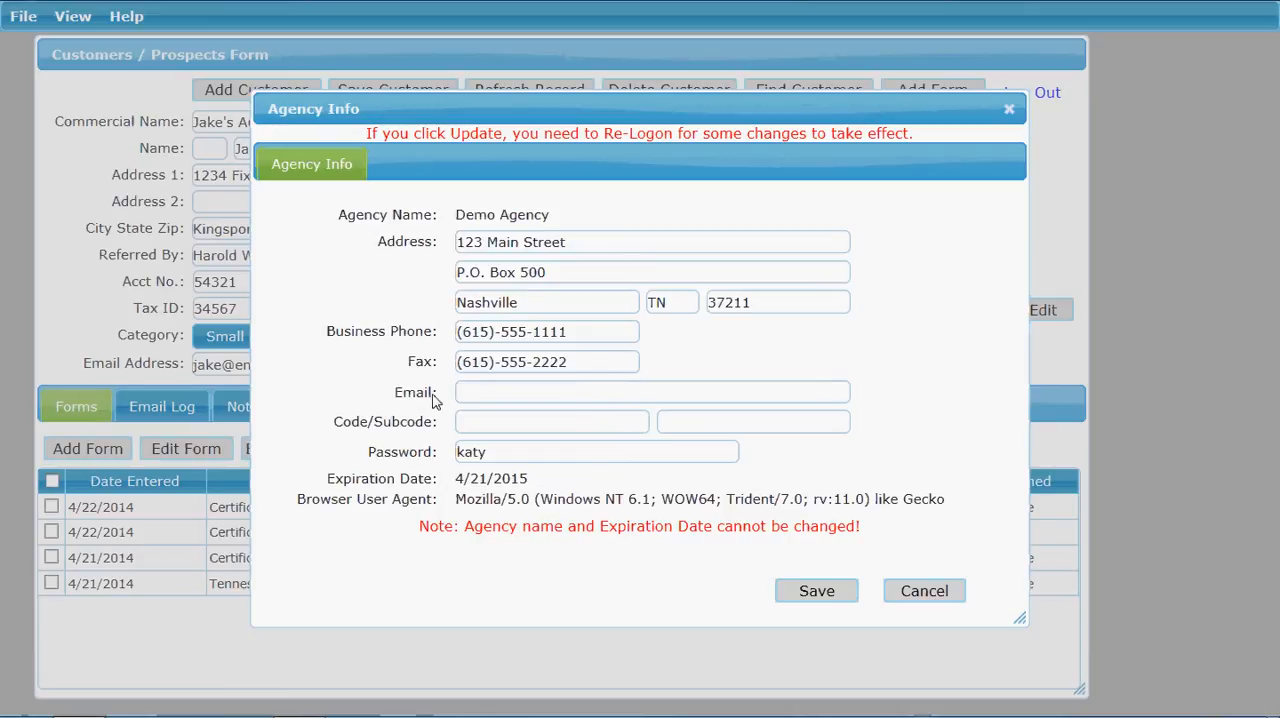
pyautogui.click(816, 592)
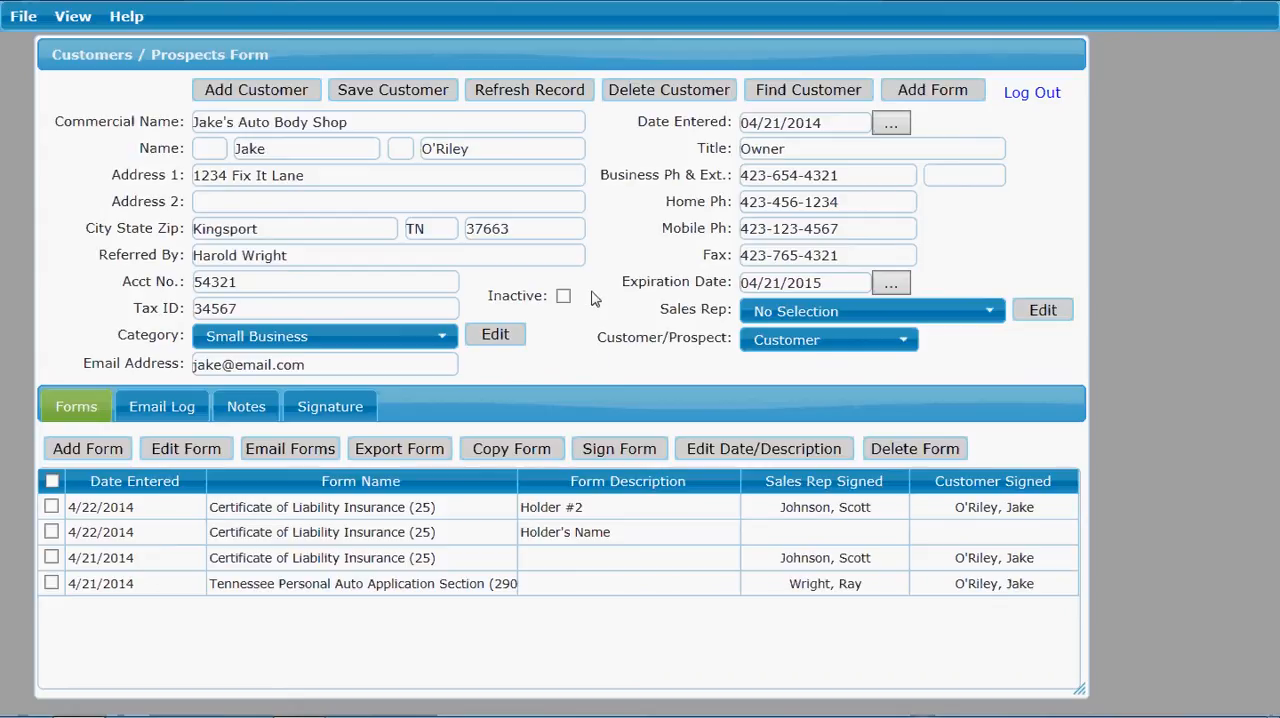
pyautogui.click(60, 22)
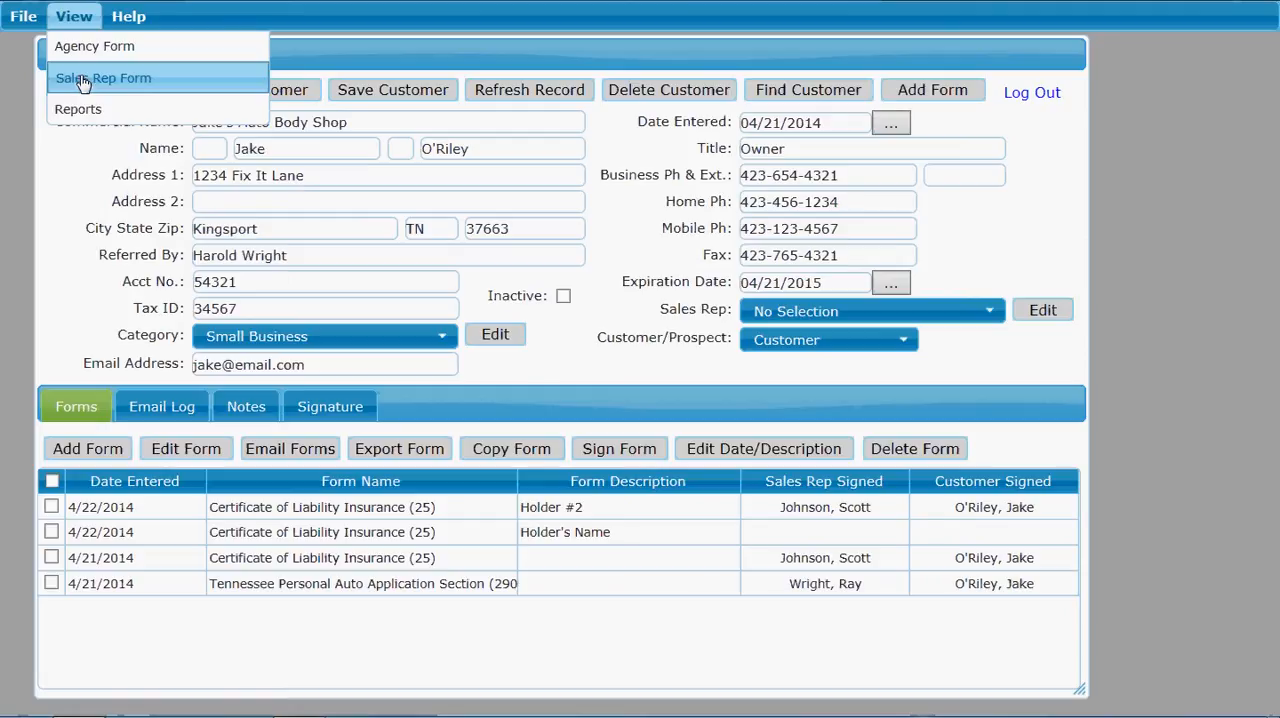
pyautogui.moveTo(73, 112)
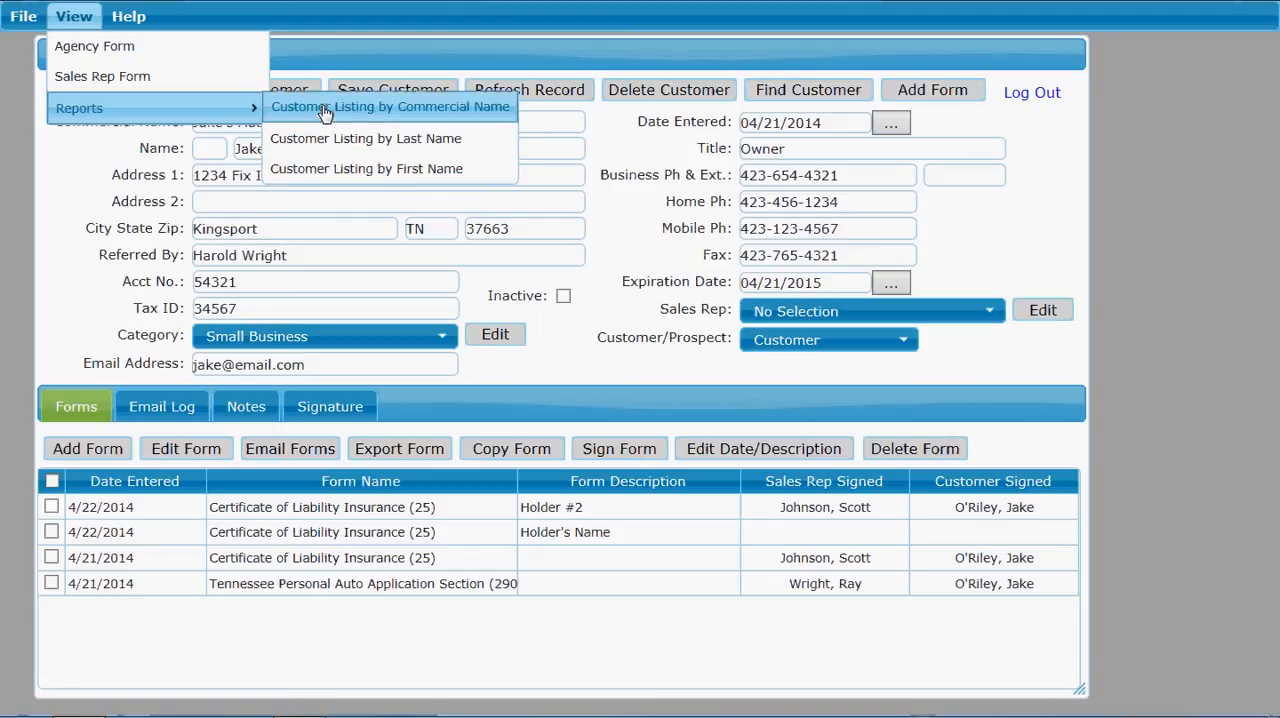
pyautogui.click(120, 19)
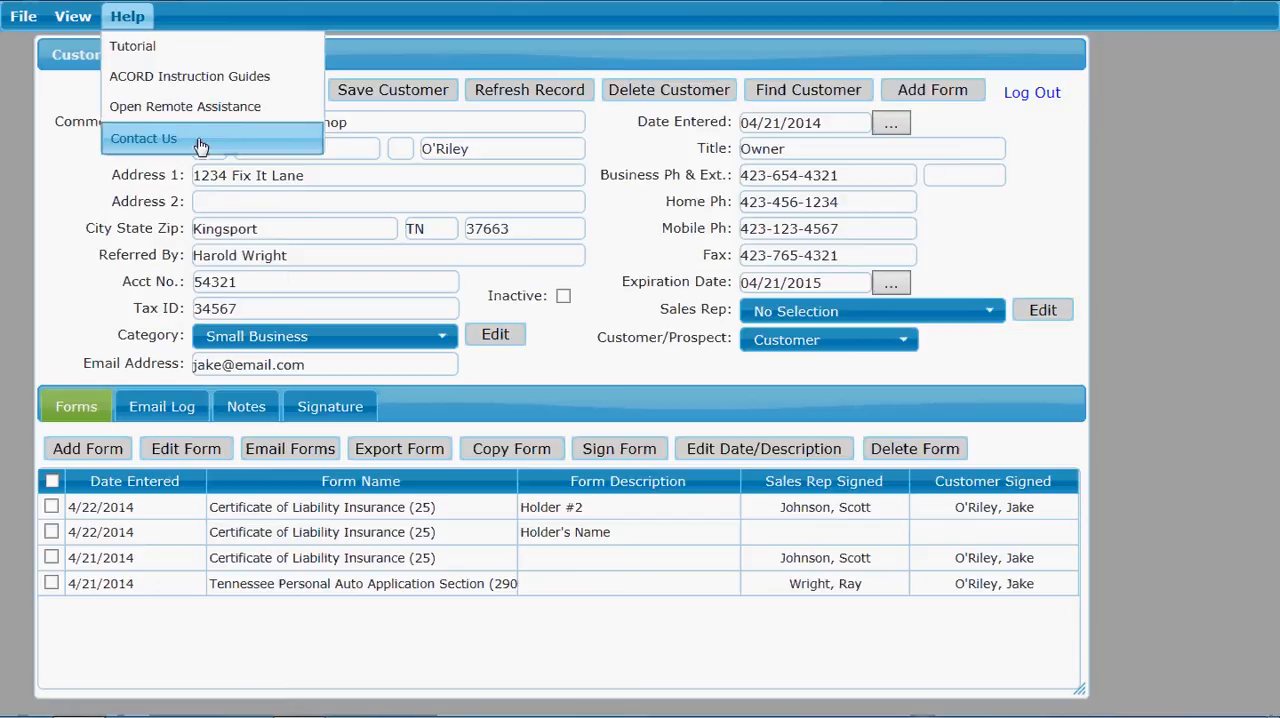
pyautogui.click(128, 16)
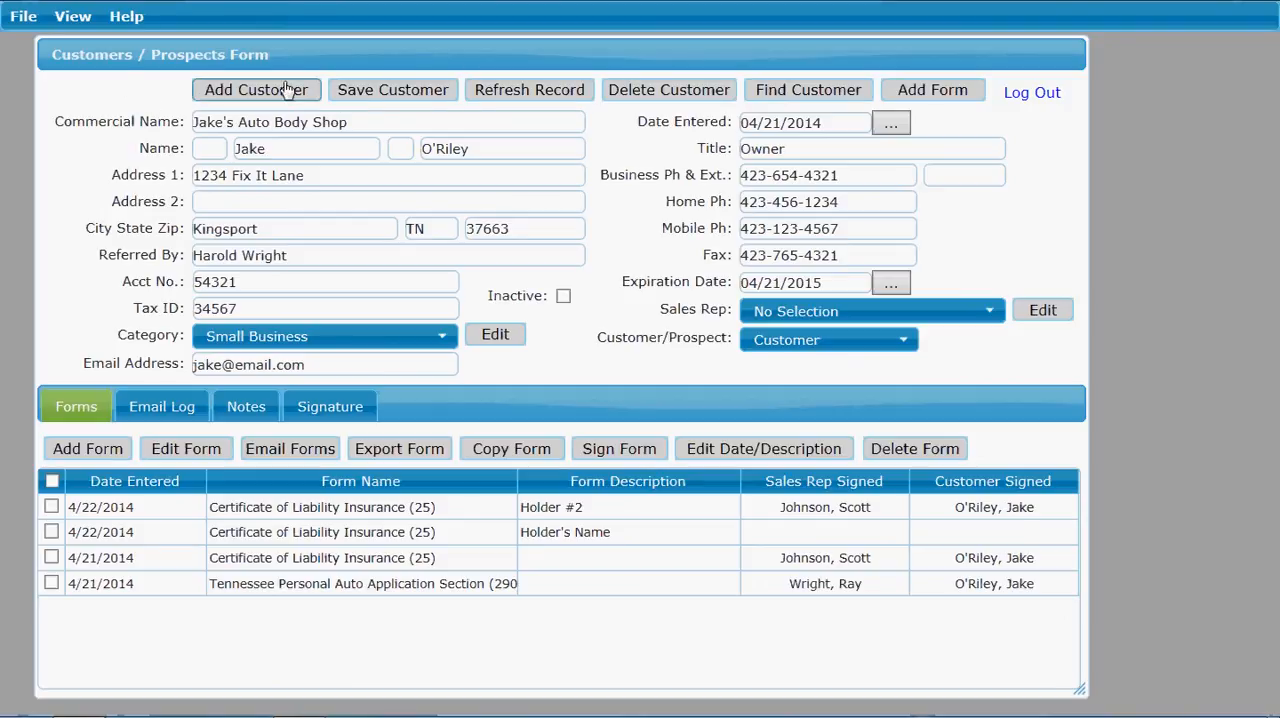
# Step: Add a new customer with the commercial name "Jill's Beauty Salon" and enter the contact's first and last name
pyautogui.click(219, 92)
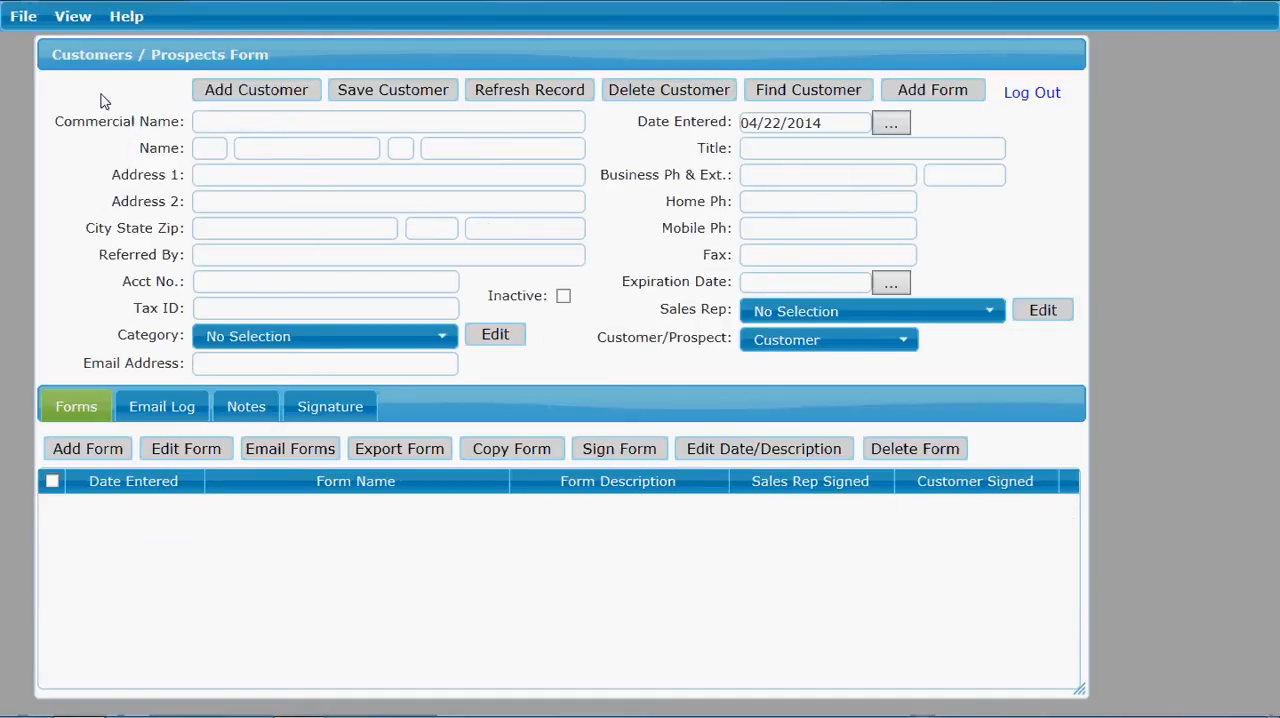
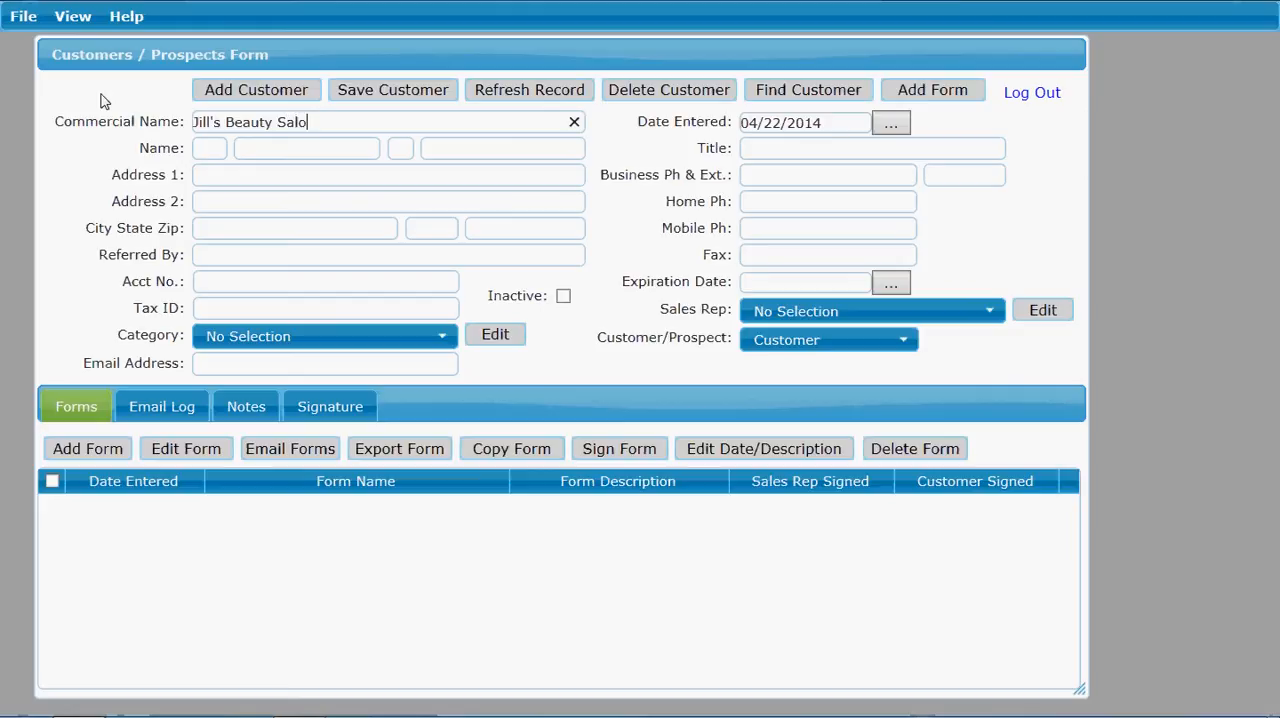
pyautogui.press('Tab')
pyautogui.press('Tab')
# Step: Fill in the new customer's street address, city, state and zip code, leaving the second address line empty
pyautogui.press('Tab')
pyautogui.press('Tab')
pyautogui.press('Tab')
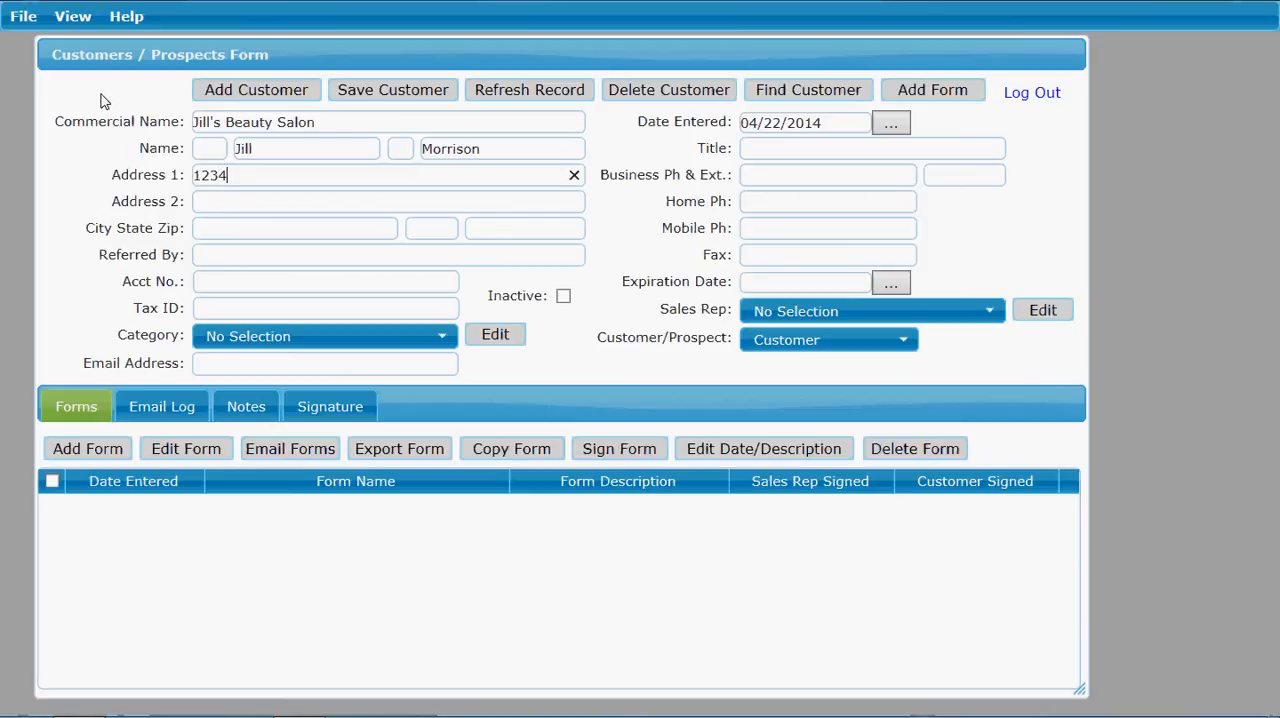
pyautogui.press('Tab')
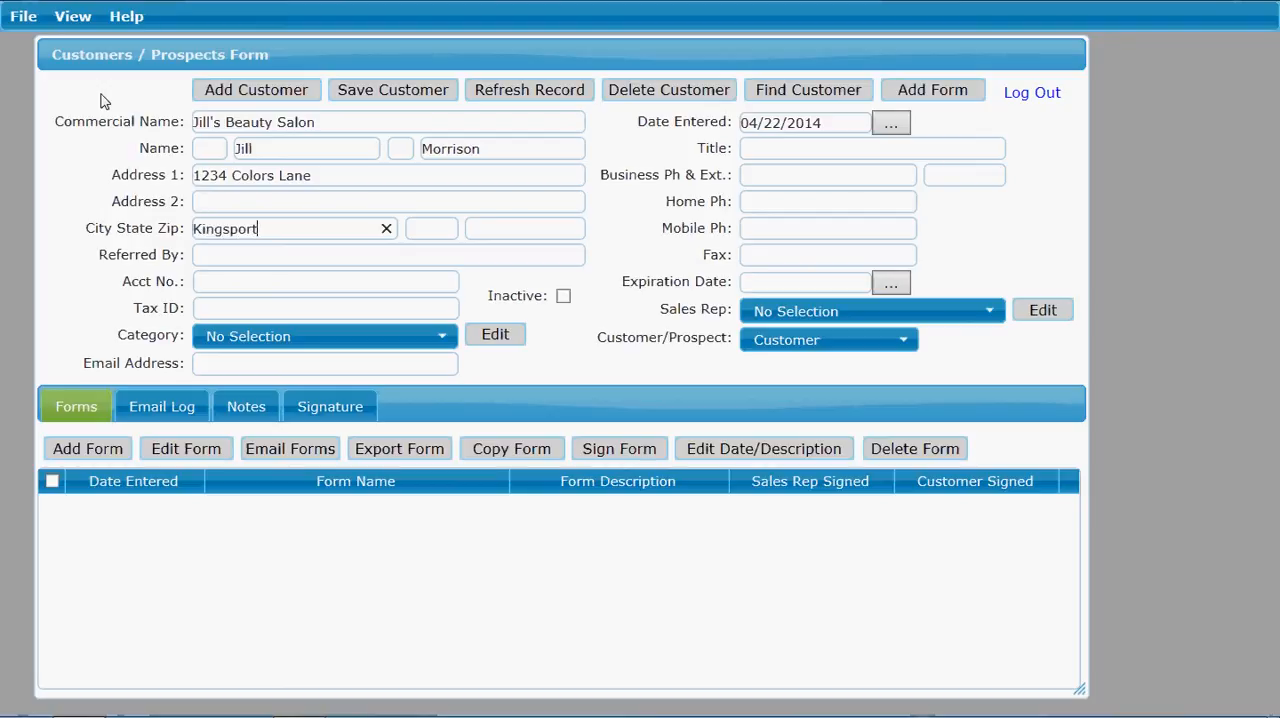
pyautogui.press('Tab')
pyautogui.press('Tab')
# Step: Enter the referring person's name, the account number and the tax ID in the new customer record
pyautogui.press('Tab')
pyautogui.write('George')
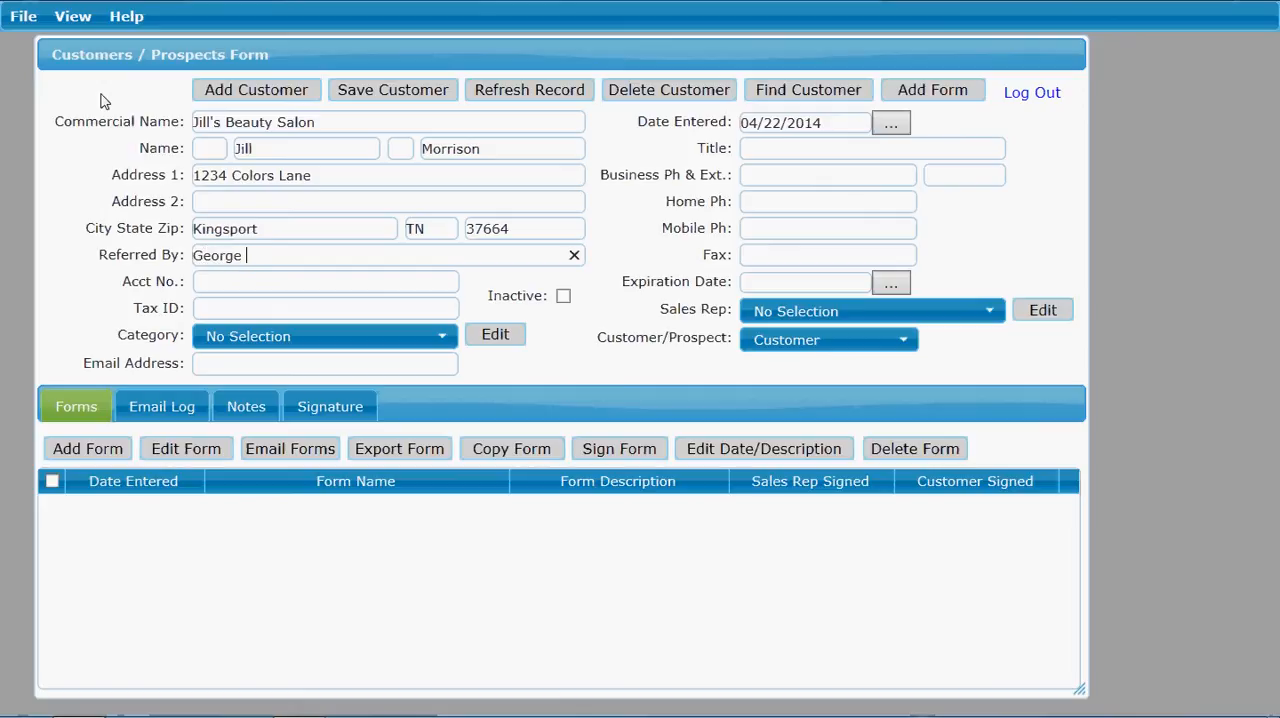
pyautogui.write('Harrison')
pyautogui.press('Tab')
pyautogui.write('123')
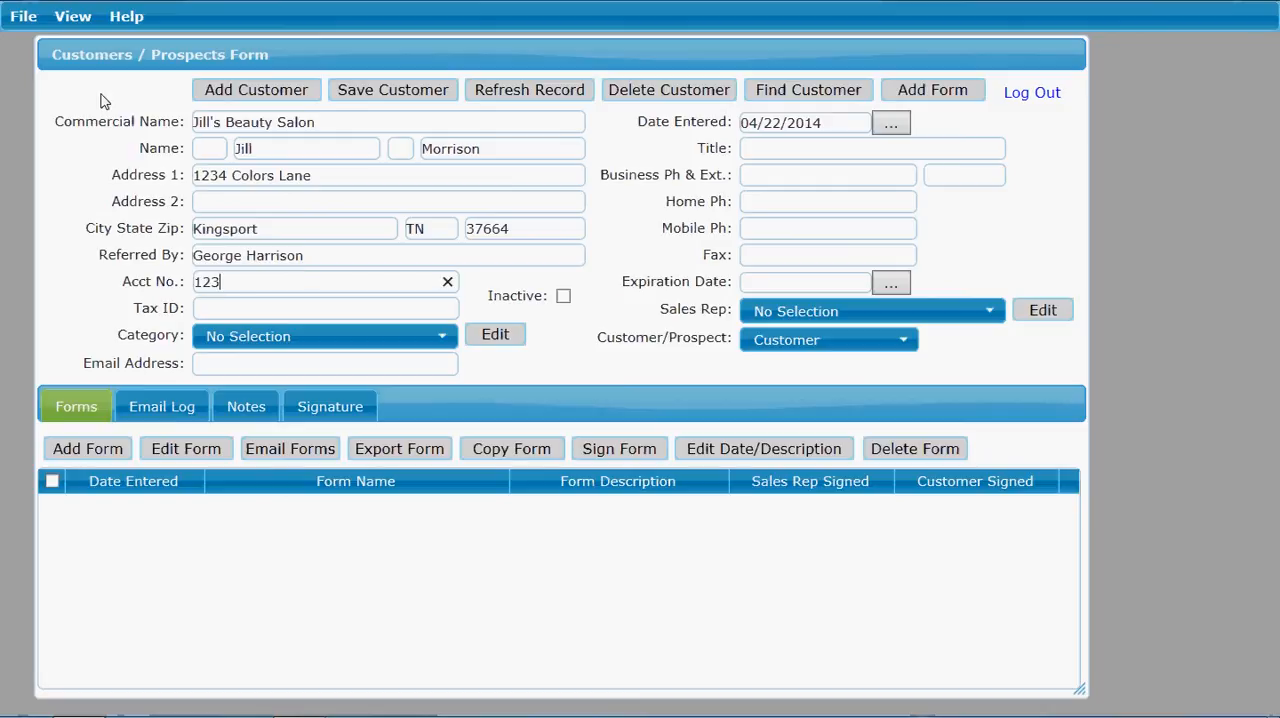
pyautogui.write('4556')
pyautogui.press('Tab')
pyautogui.write('345678')
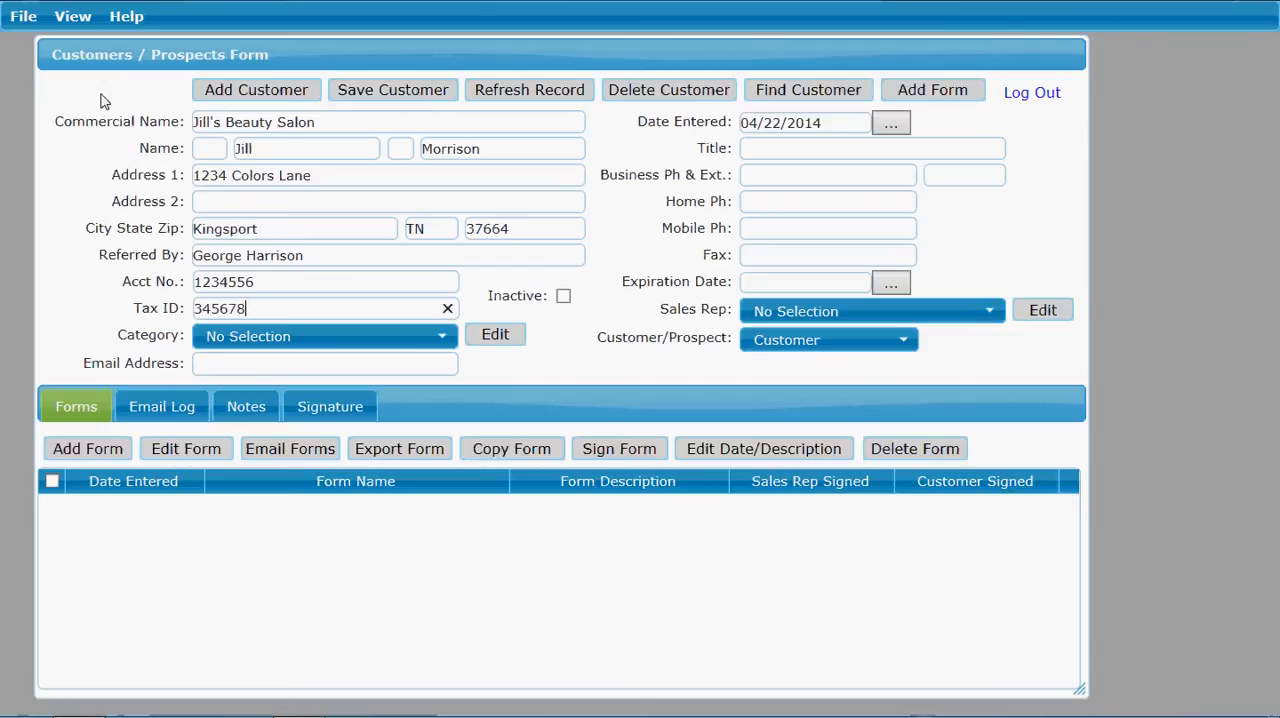
pyautogui.write('8')
# Step: Add a category named "Corporation" to the list of customer categories
pyautogui.click(443, 347)
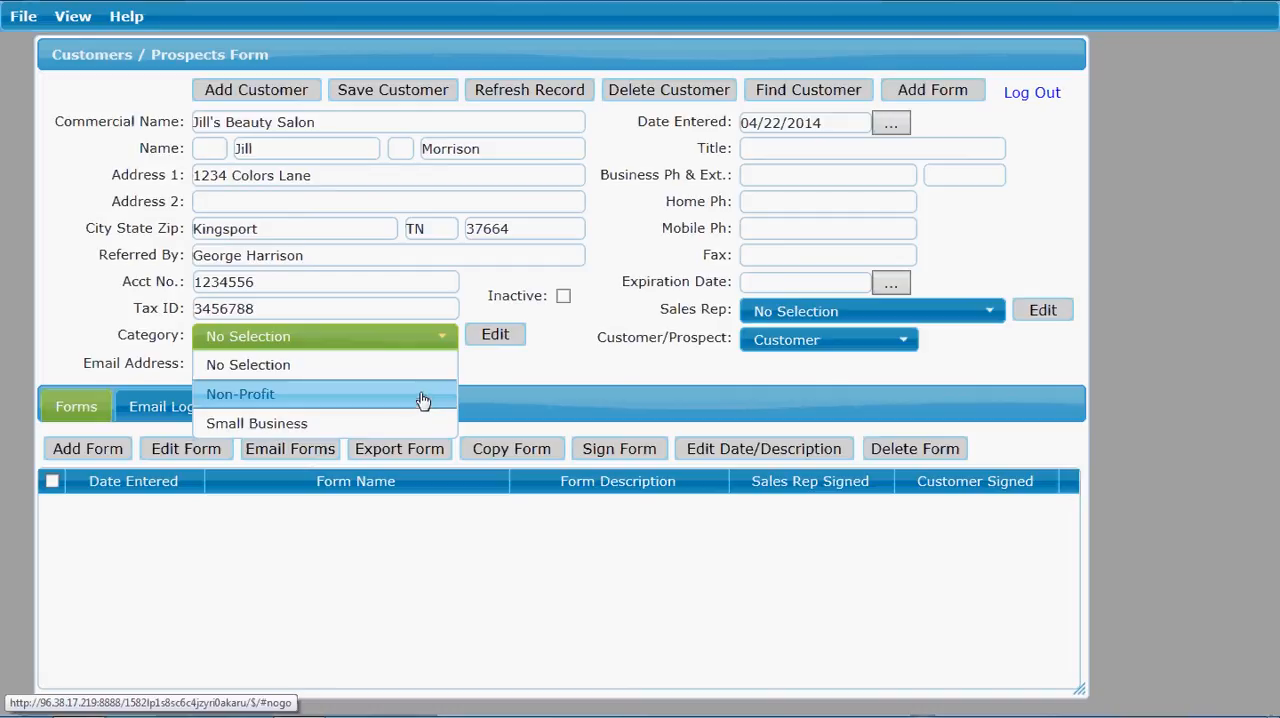
pyautogui.click(486, 371)
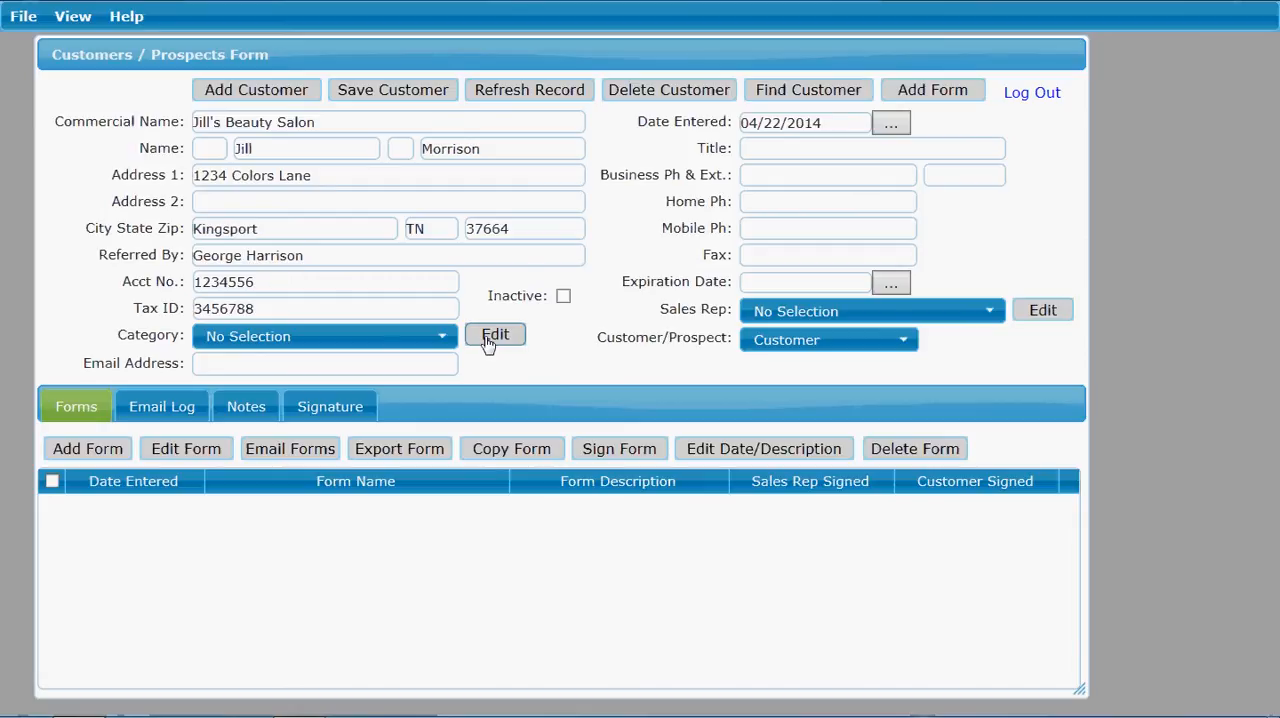
pyautogui.click(488, 338)
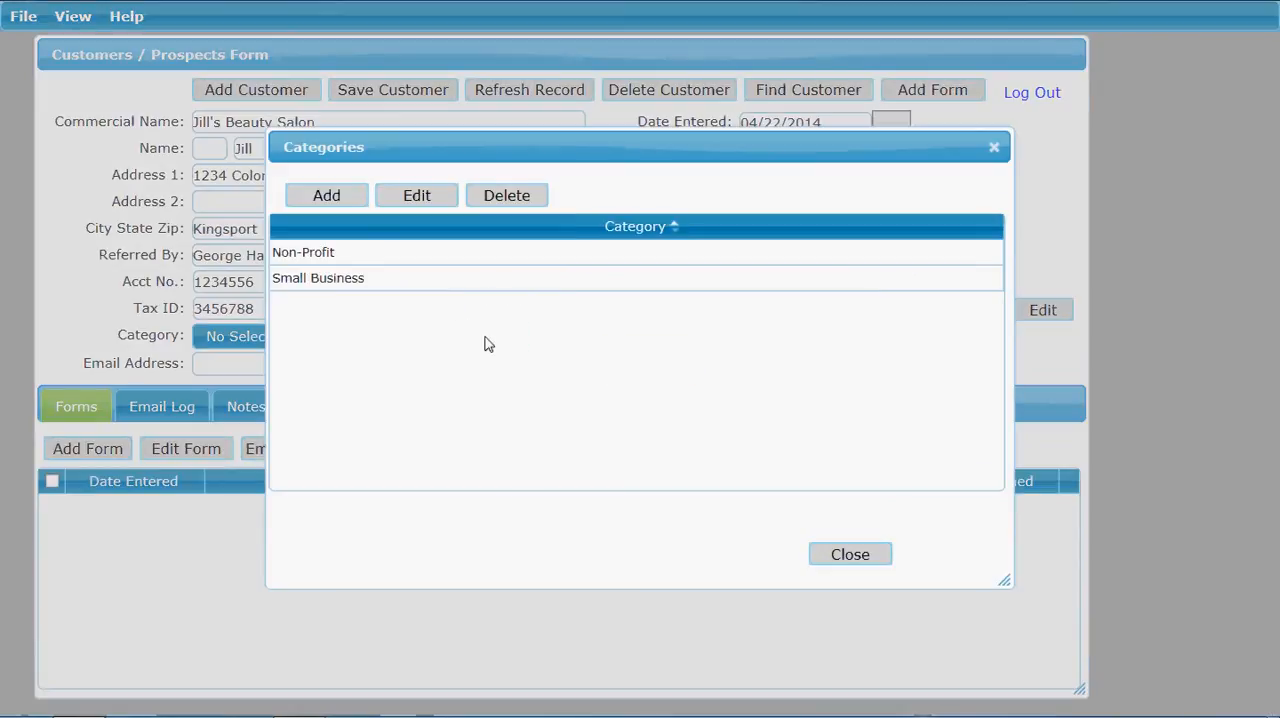
pyautogui.click(326, 196)
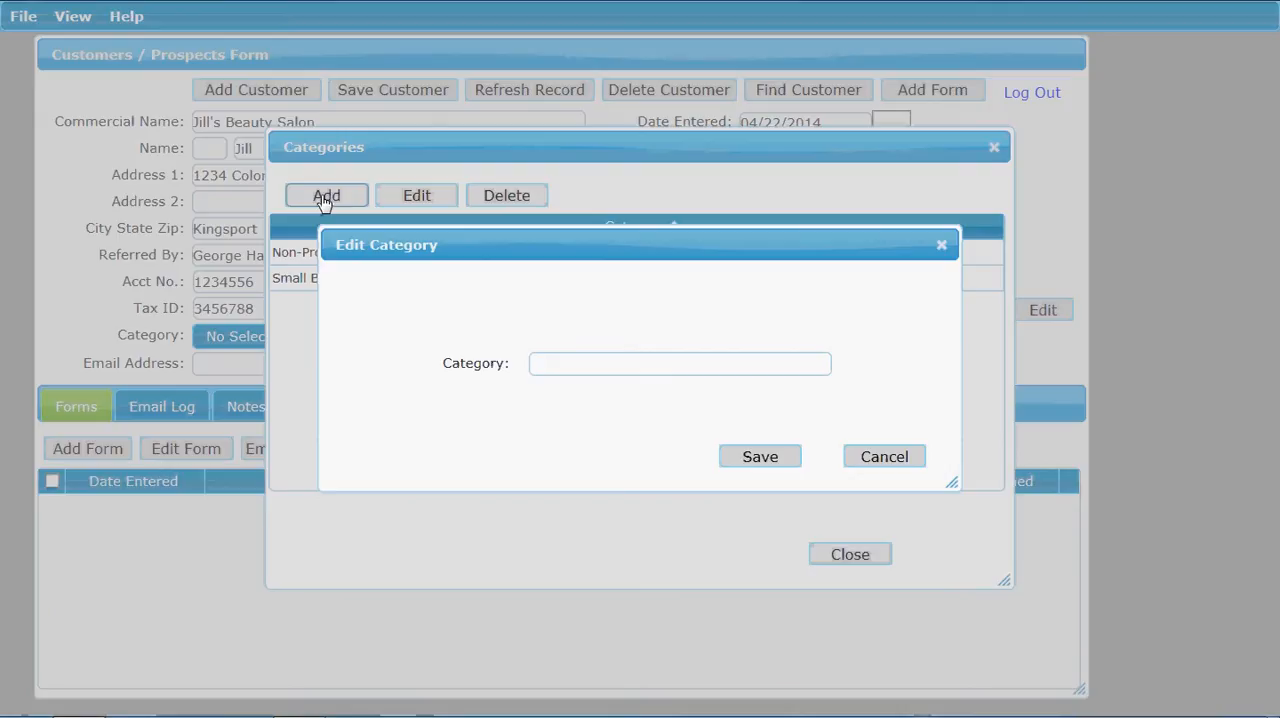
pyautogui.write('Cor')
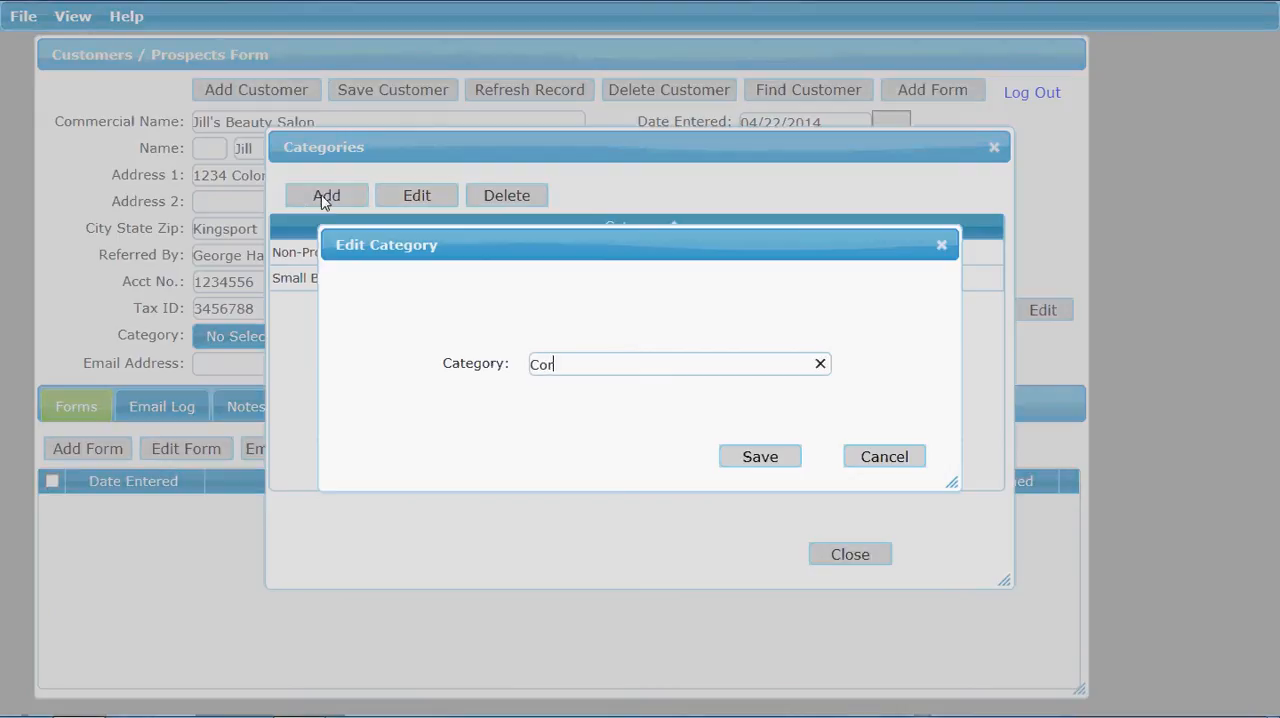
pyautogui.write('poration')
pyautogui.click(729, 460)
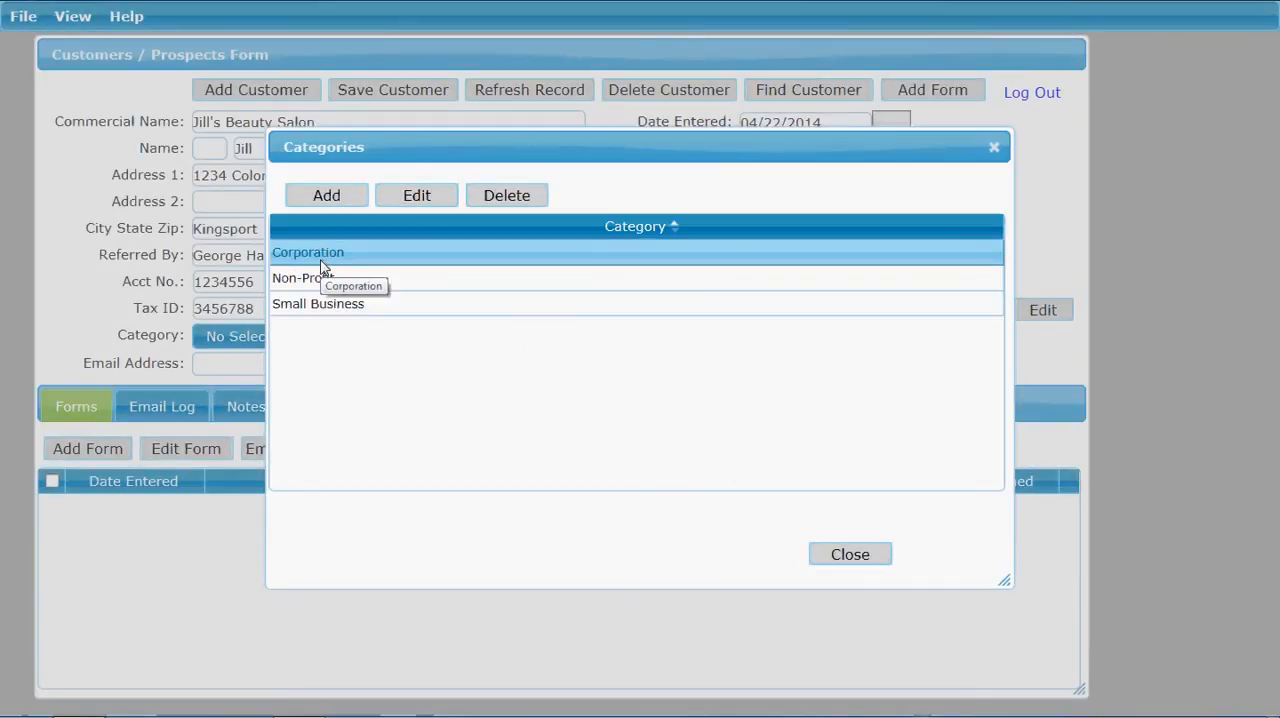
pyautogui.click(364, 309)
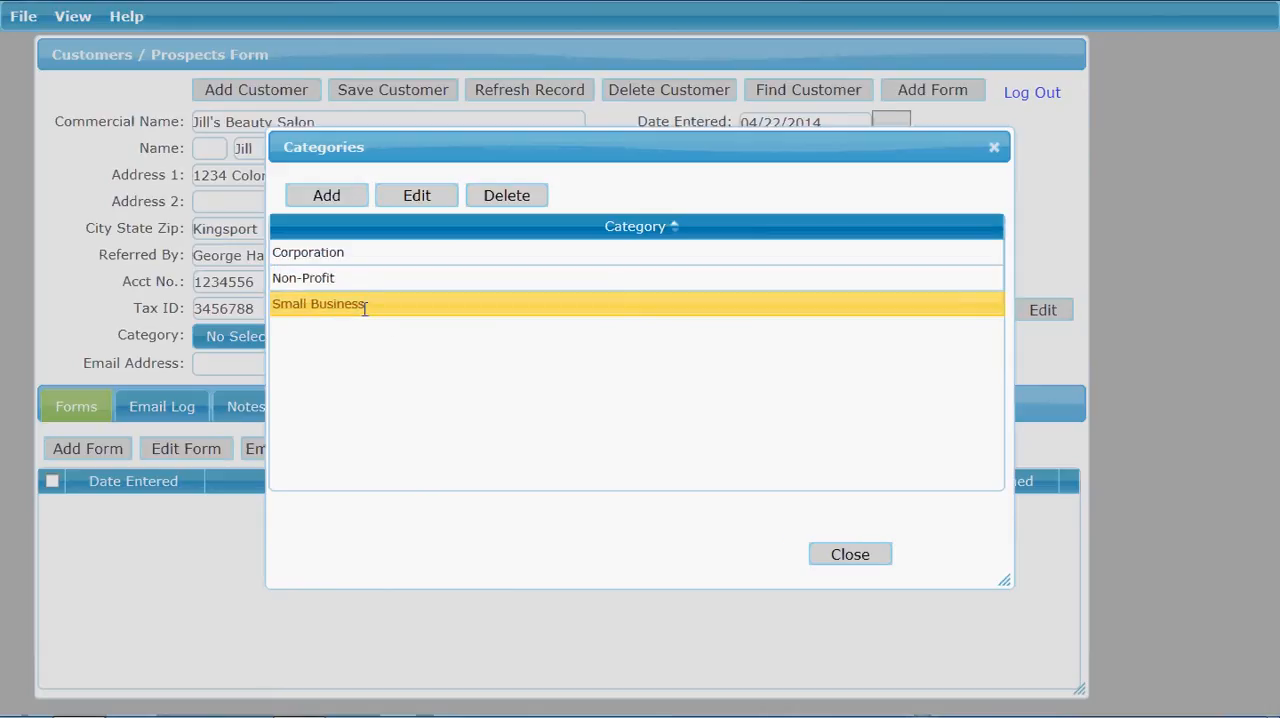
pyautogui.click(413, 197)
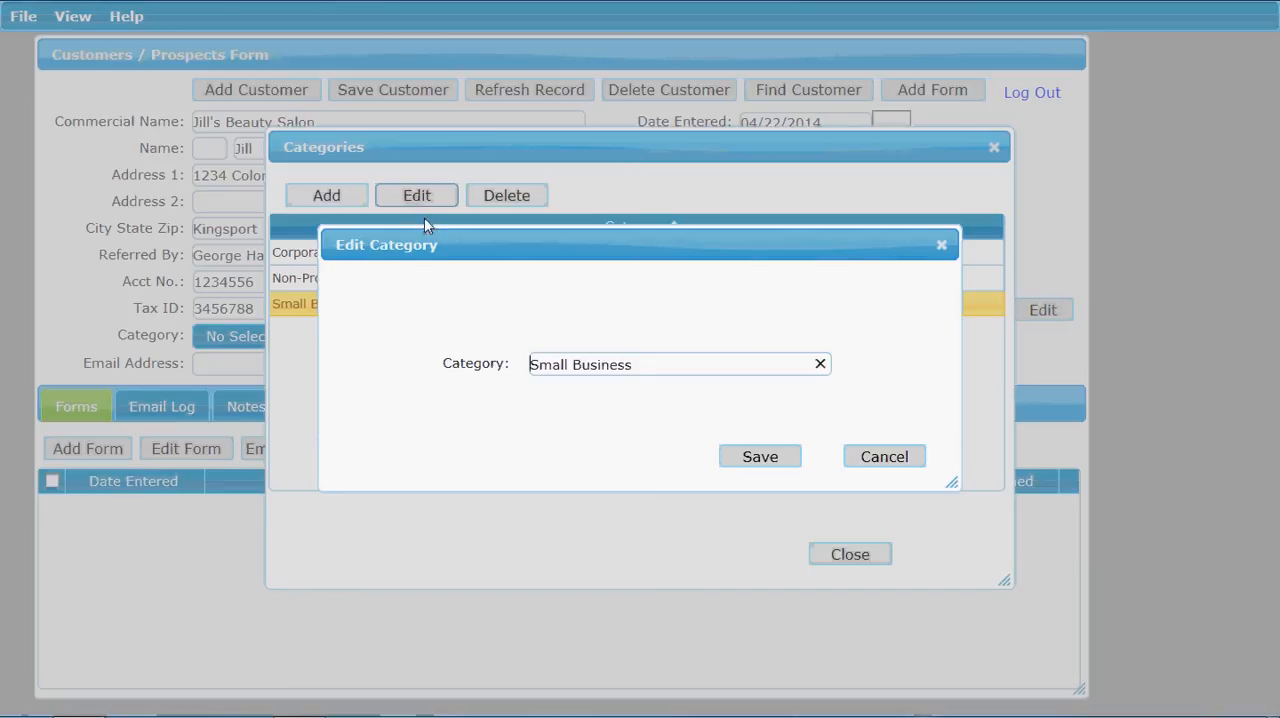
pyautogui.click(875, 460)
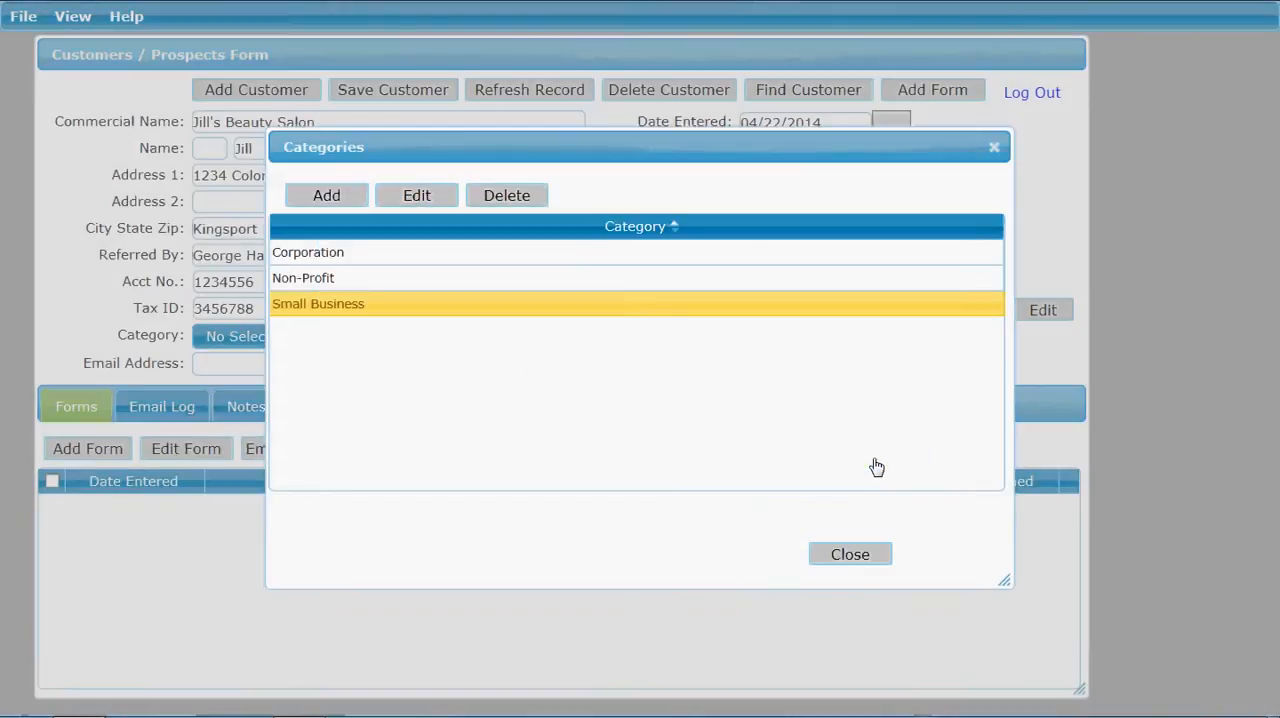
# Step: Delete the Corporation category and close the category list
pyautogui.click(420, 255)
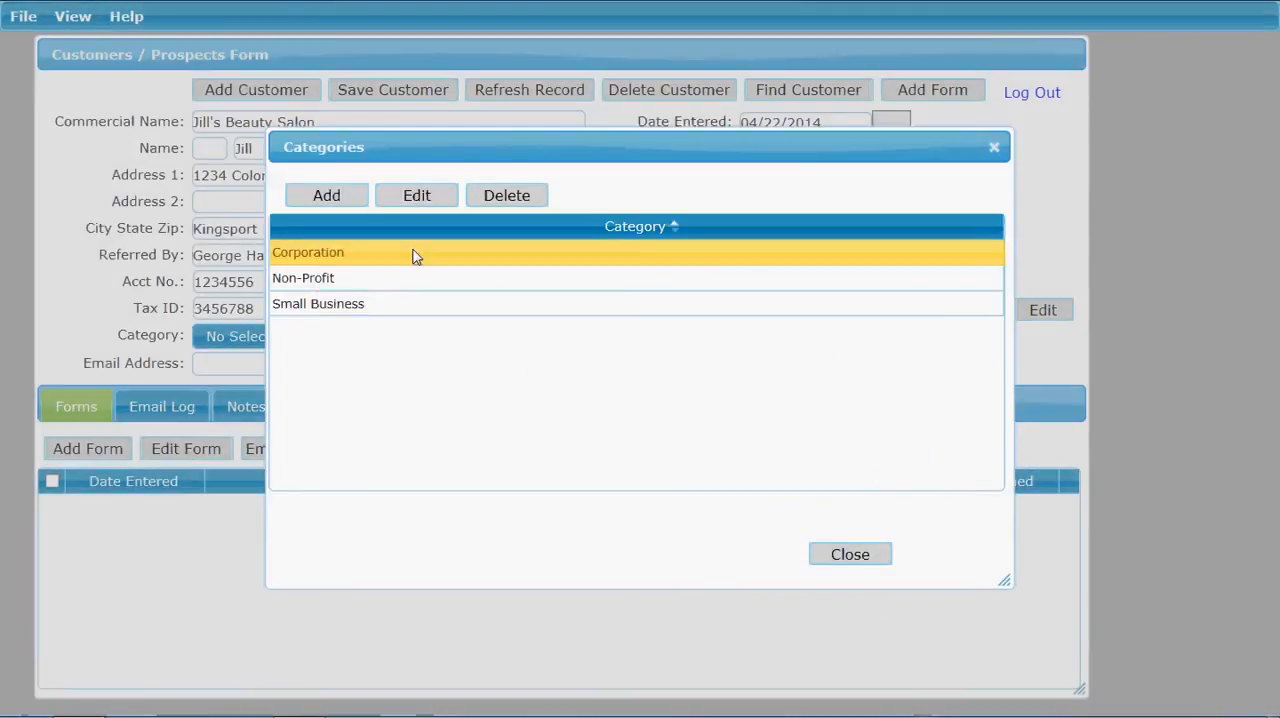
pyautogui.click(507, 196)
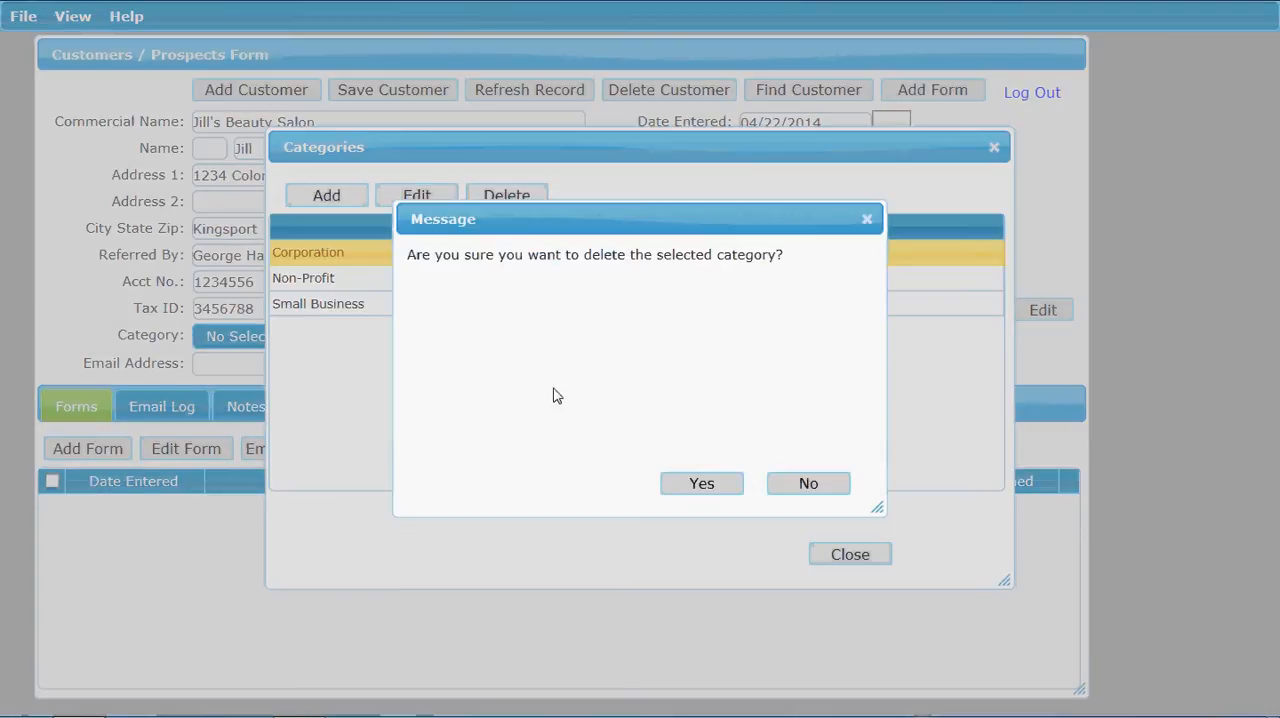
pyautogui.click(702, 485)
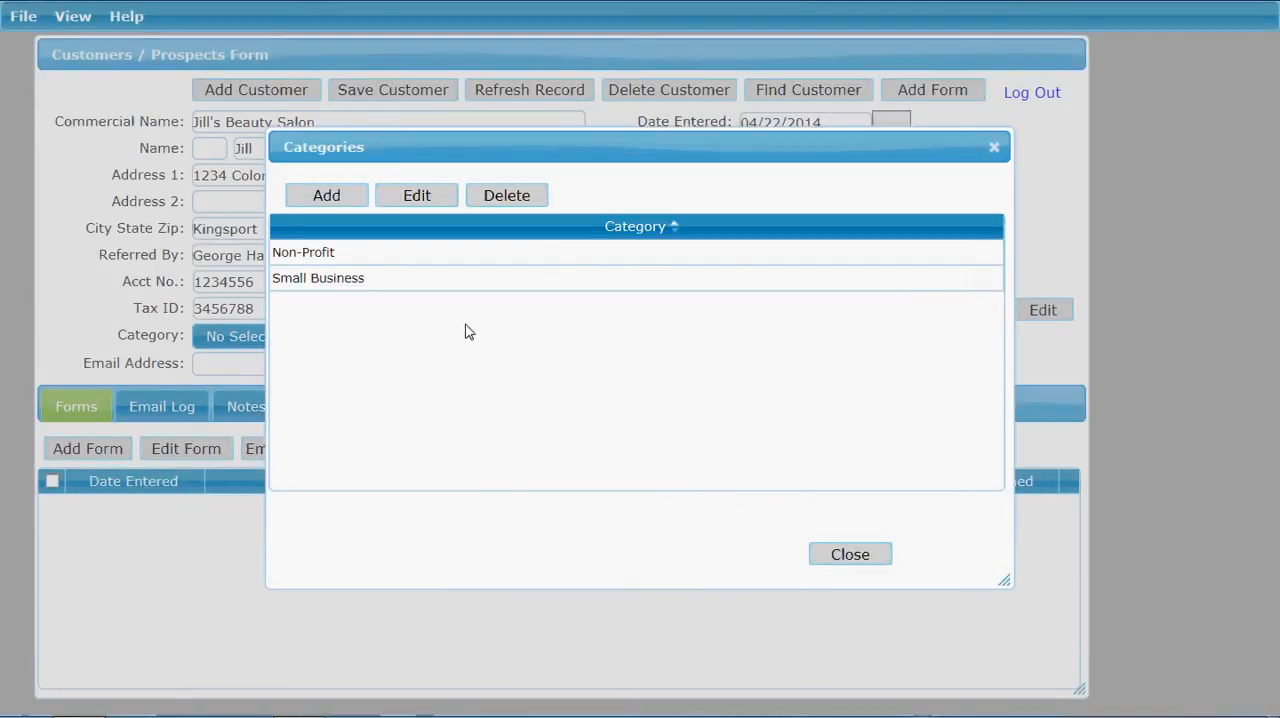
pyautogui.click(851, 556)
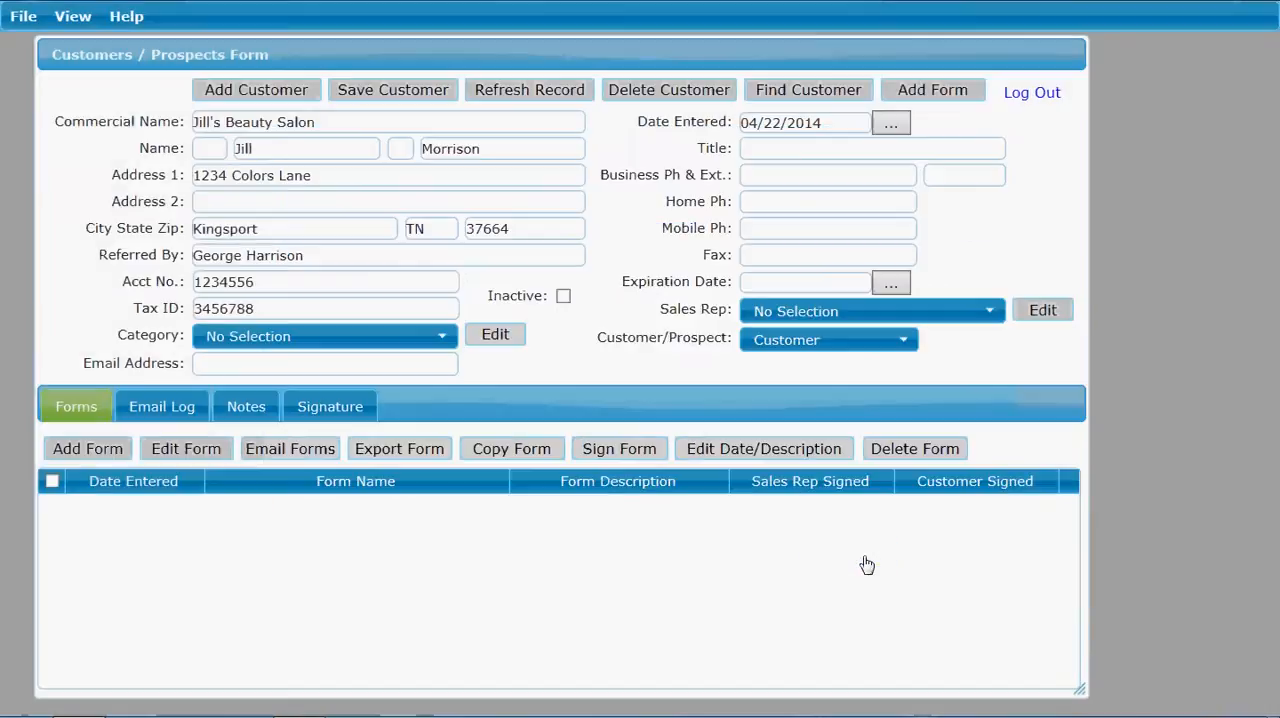
# Step: Set the customer's category to Small Business and enter the customer's e-mail address
pyautogui.click(447, 342)
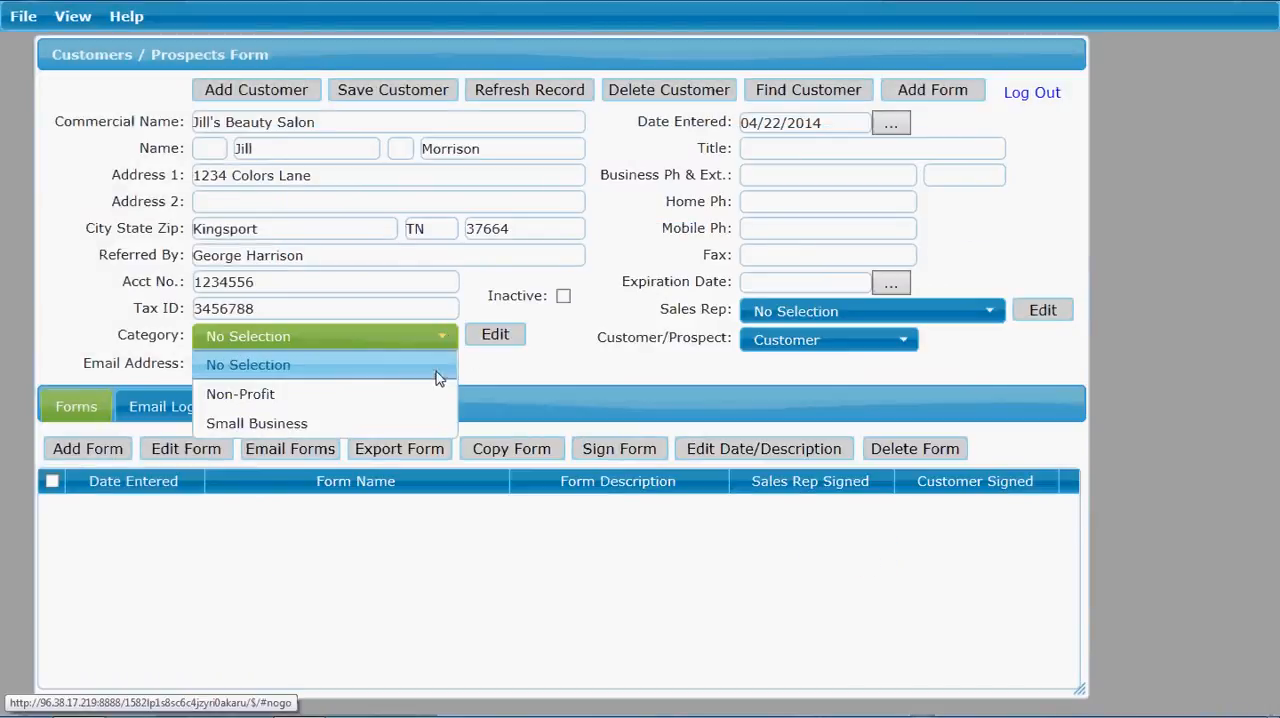
pyautogui.click(423, 424)
pyautogui.click(357, 365)
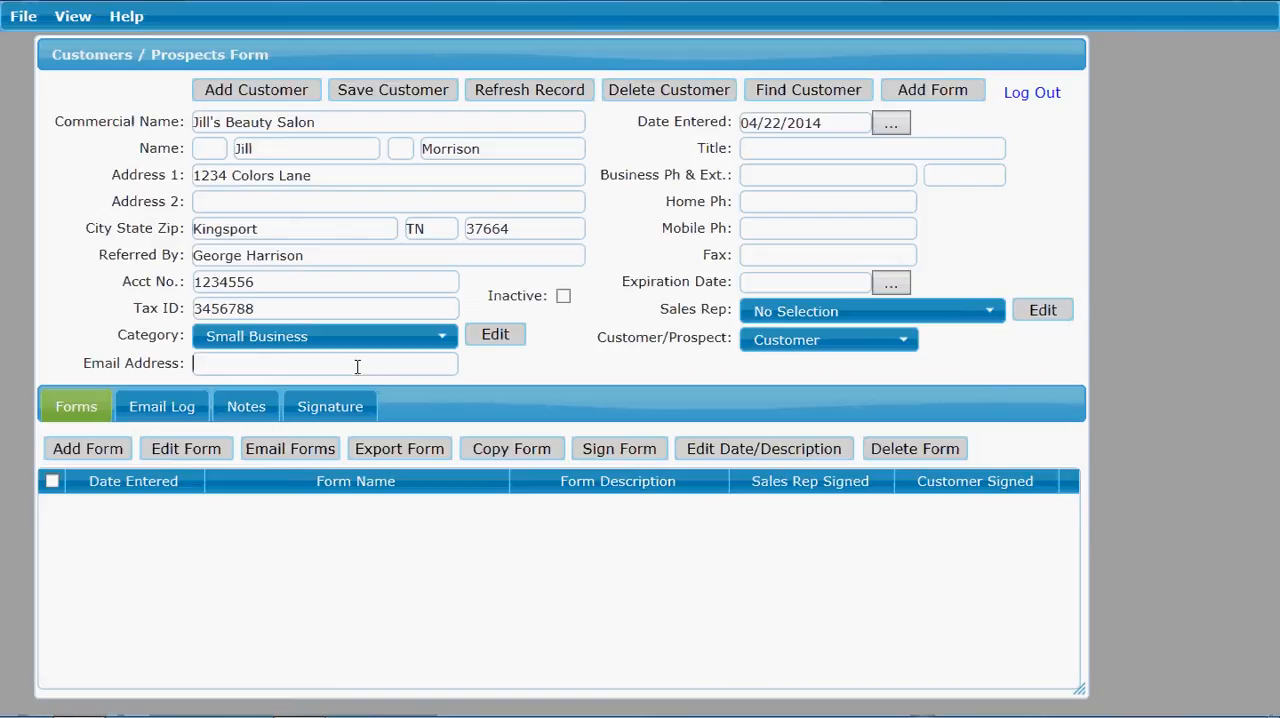
pyautogui.write('jill@email.com')
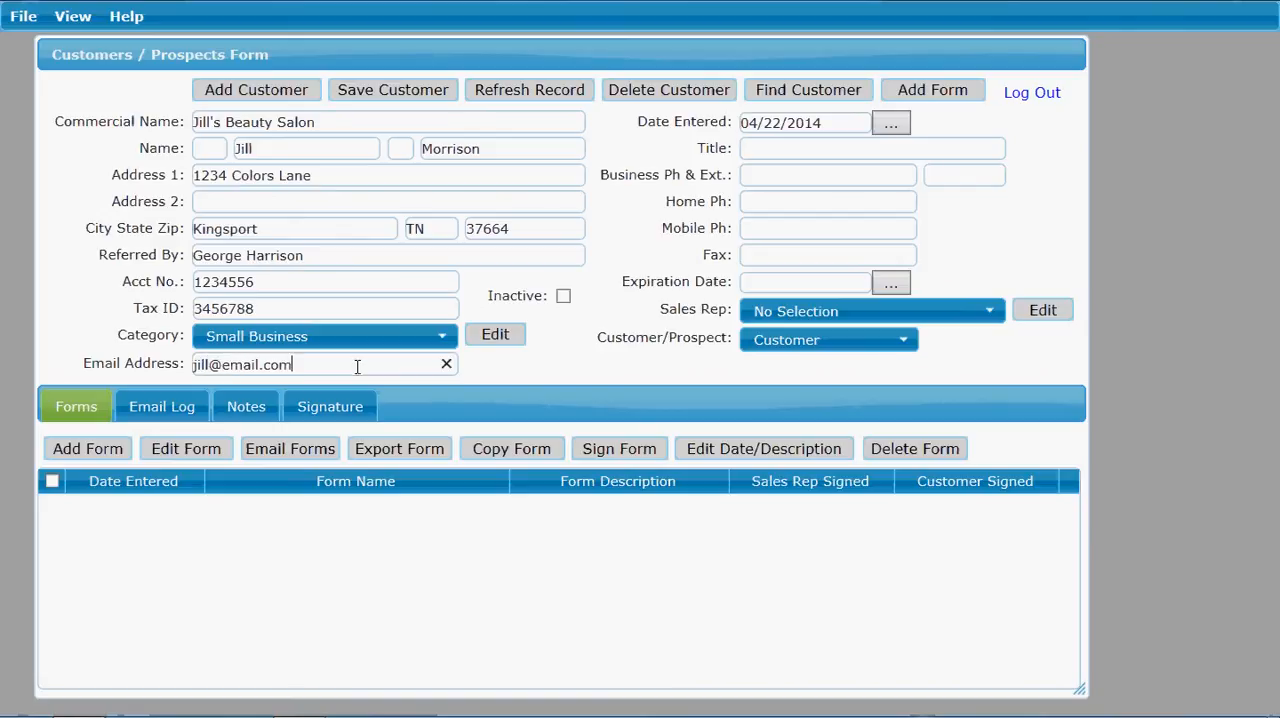
# Step: Open the Date Entered calendar, browse its months forward and back, and close it
pyautogui.press('Tab')
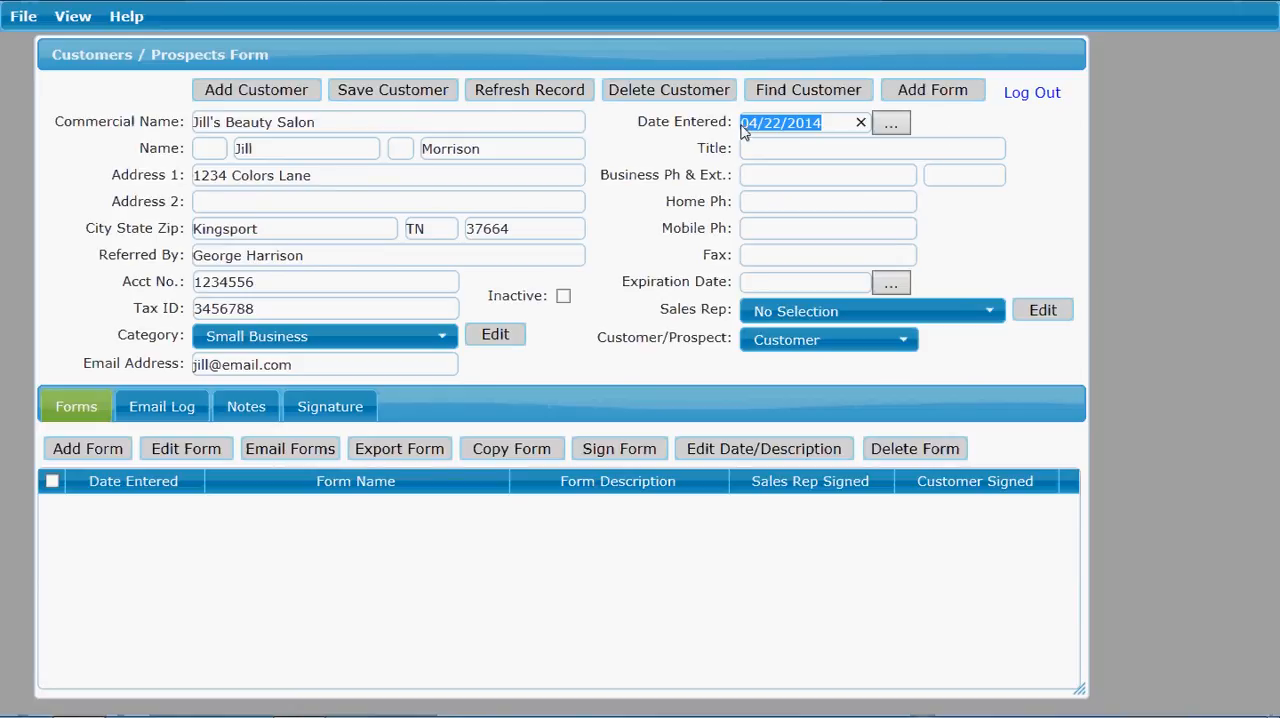
pyautogui.click(891, 125)
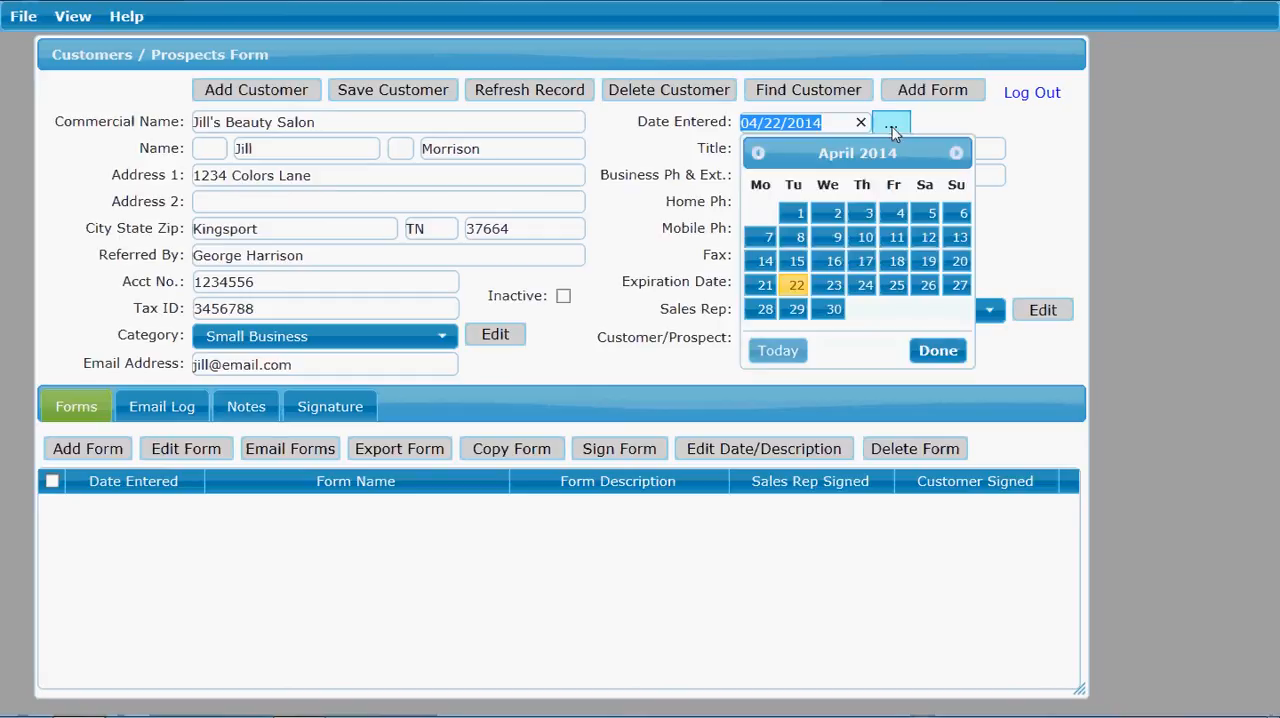
pyautogui.click(956, 153)
pyautogui.click(956, 153)
pyautogui.click(956, 153)
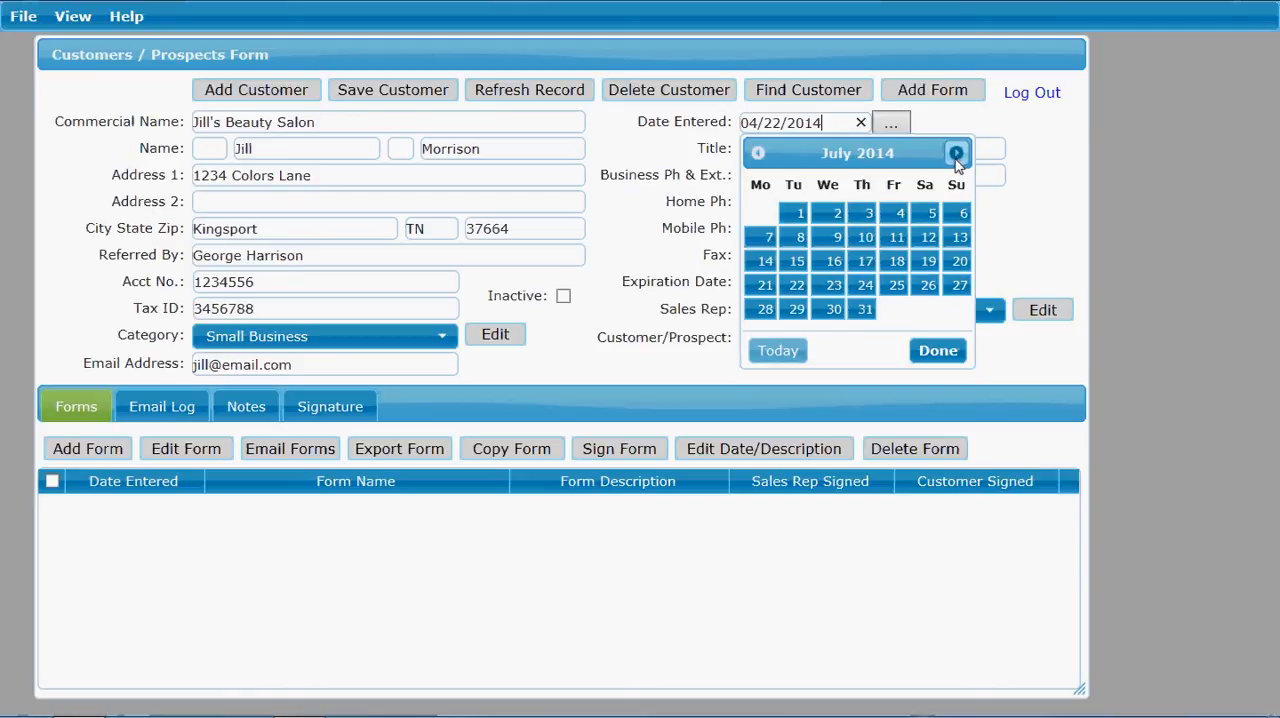
pyautogui.click(759, 153)
pyautogui.click(759, 153)
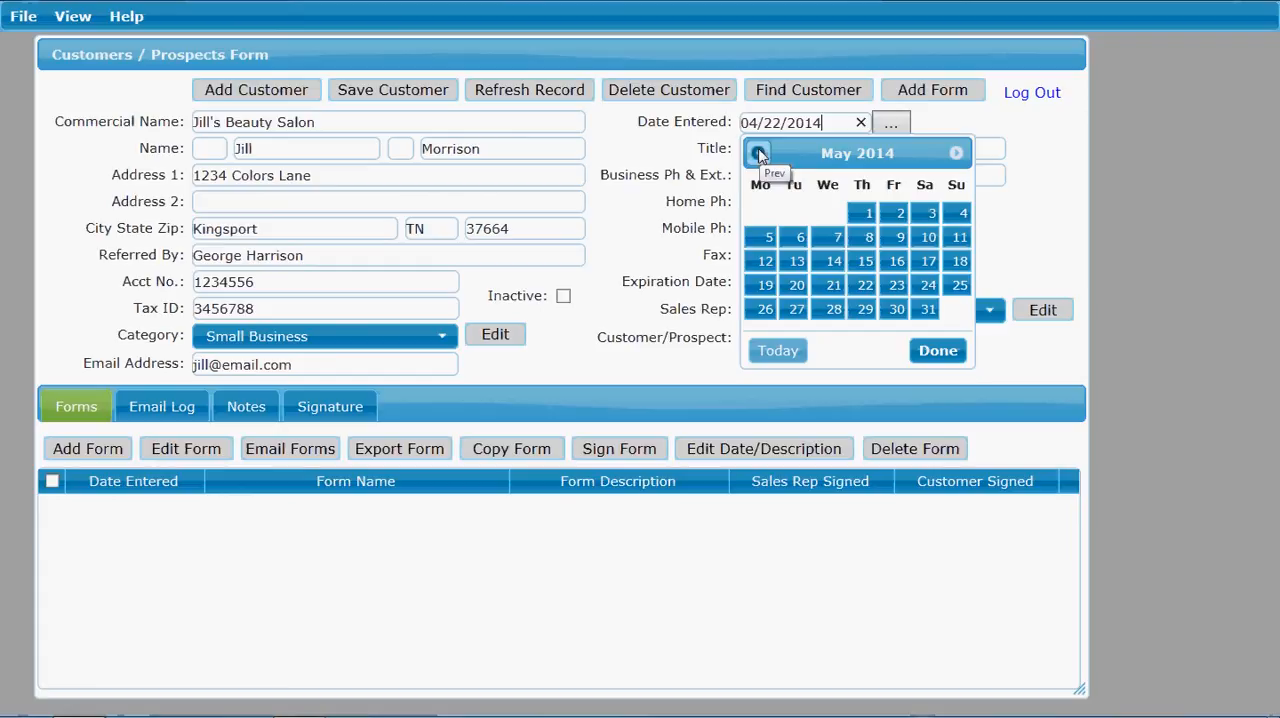
pyautogui.click(993, 128)
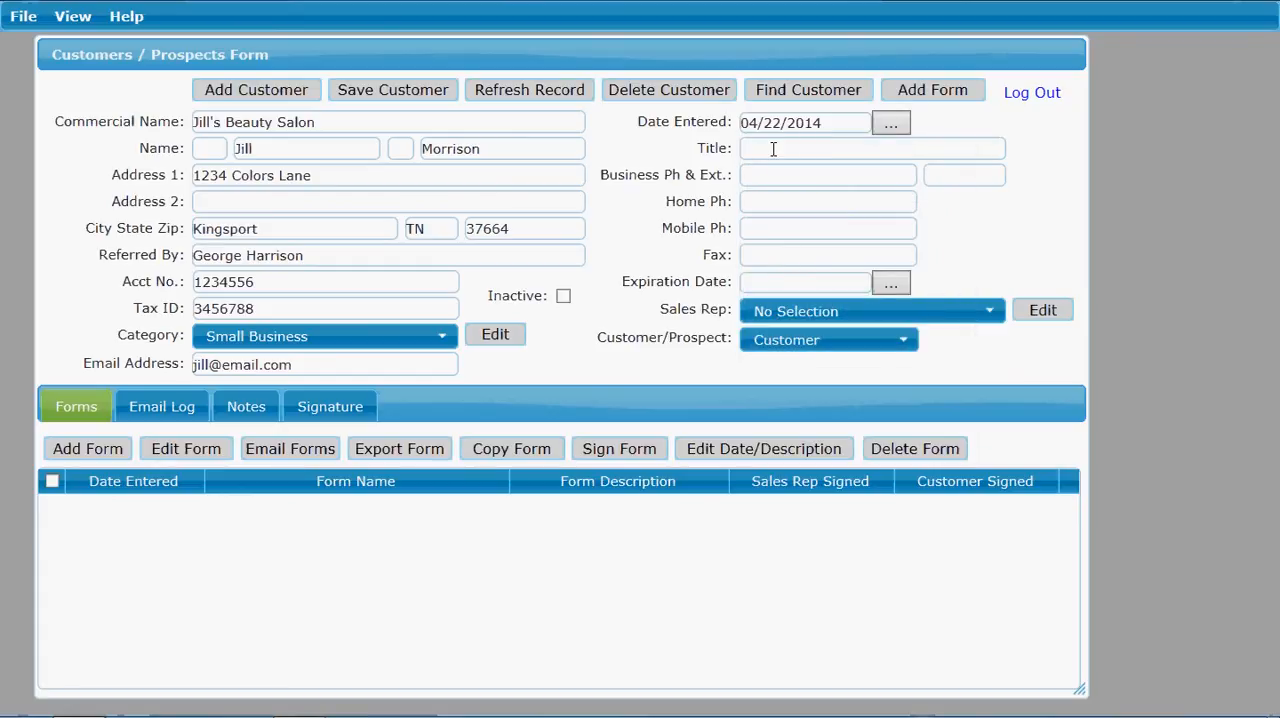
# Step: Enter the title "Owner" and the business phone number in the customer record
pyautogui.write('Owner')
pyautogui.press('Tab')
pyautogui.press('Tab')
pyautogui.press('Tab')
pyautogui.press('Tab')
# Step: Set the customer's expiration date to 04/22/2015
pyautogui.write('04')
pyautogui.write('/22/2015')
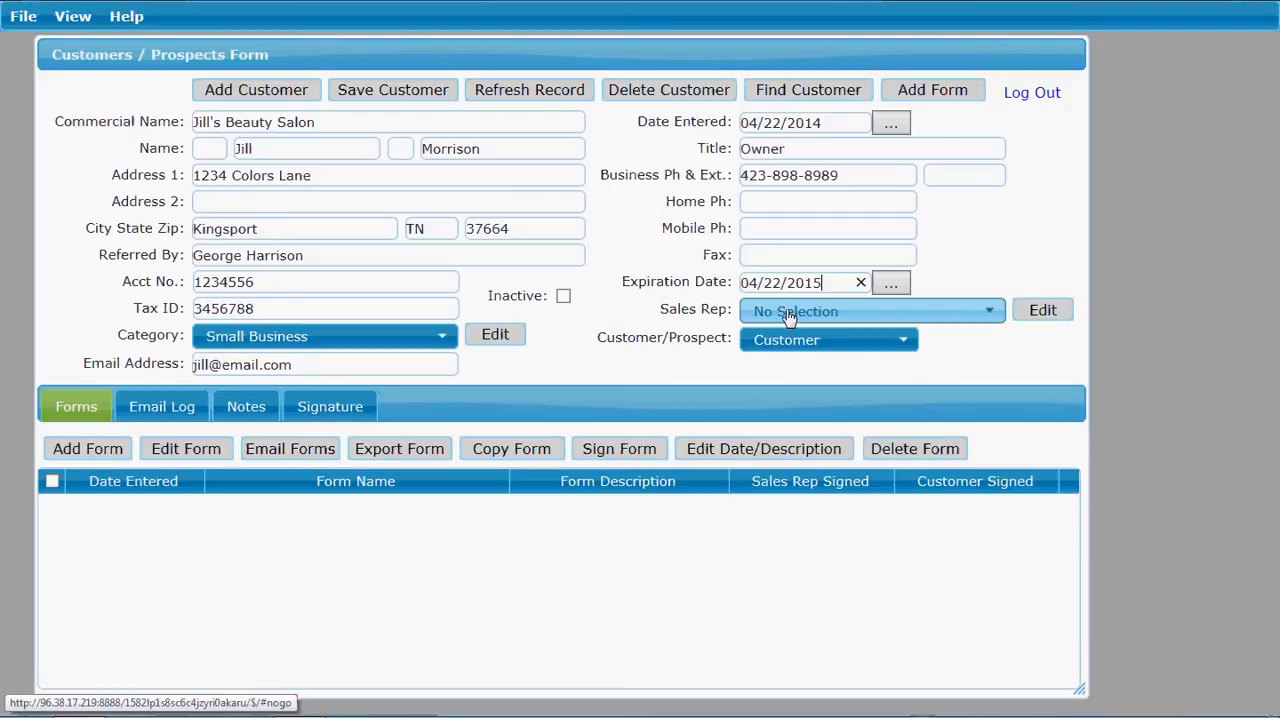
# Step: Add a sales rep record containing only a first and last name, and delete that record
pyautogui.click(994, 317)
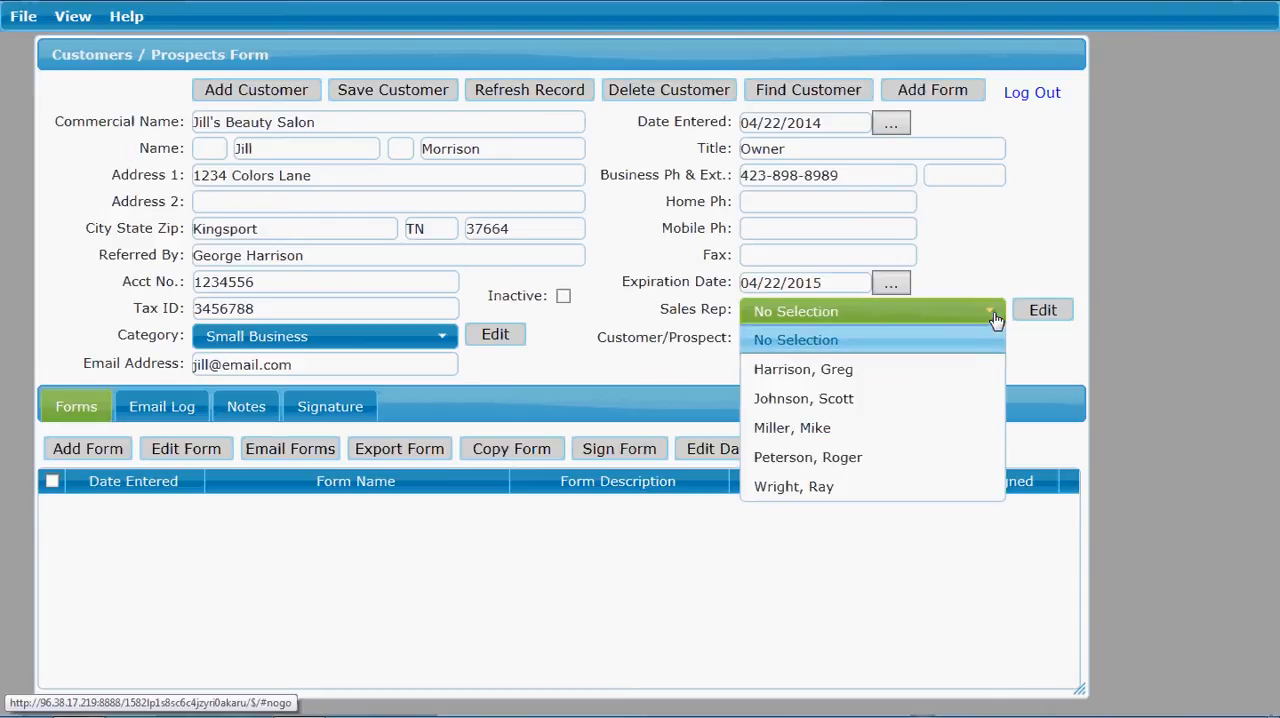
pyautogui.click(994, 317)
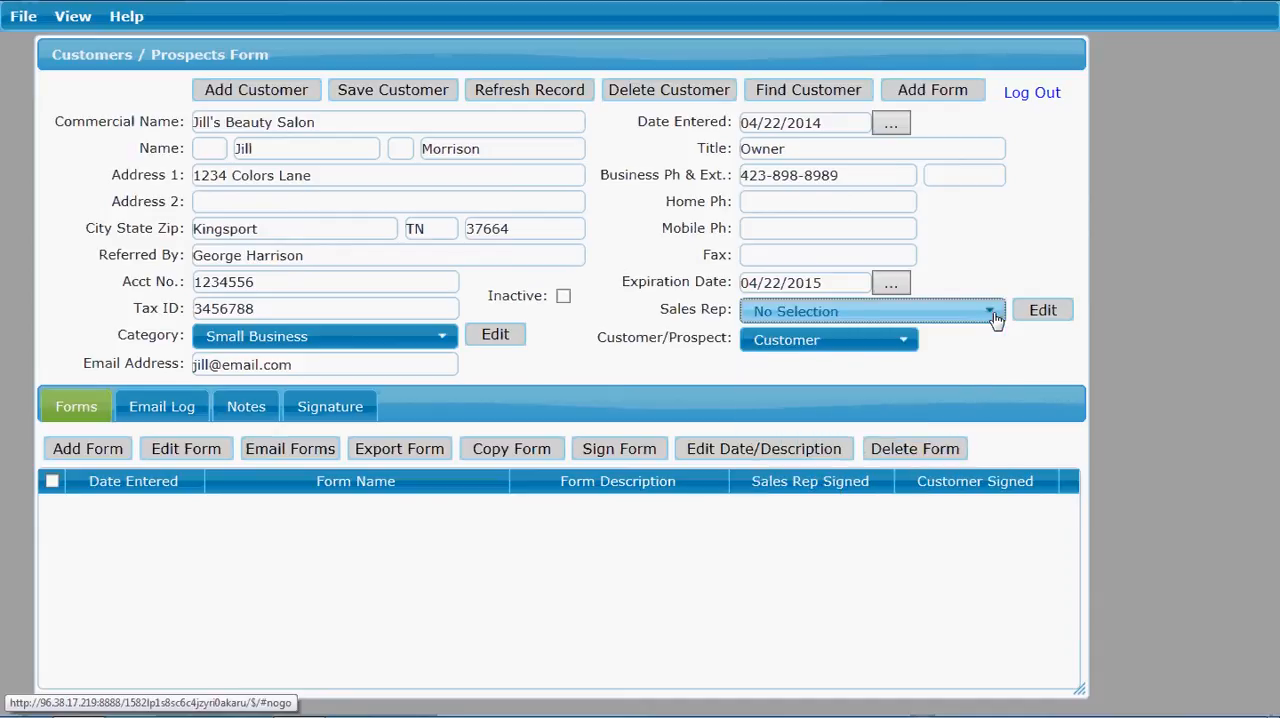
pyautogui.click(1050, 314)
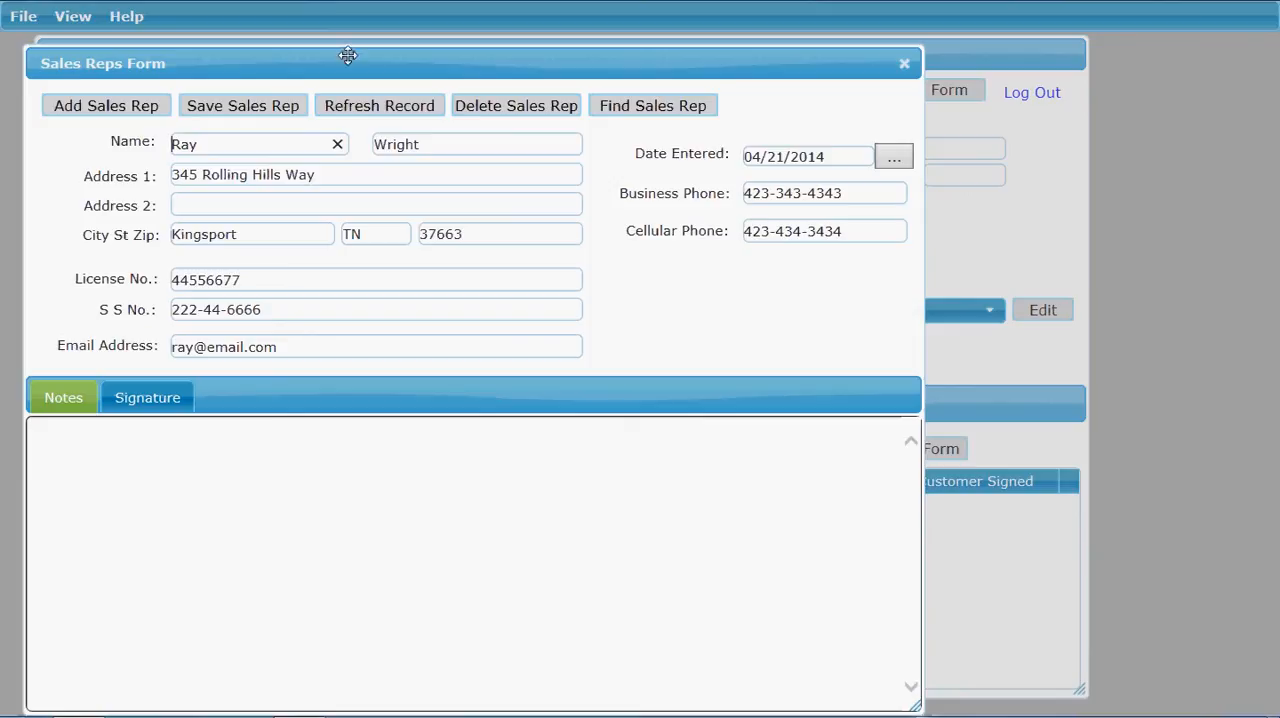
pyautogui.moveTo(313, 63); pyautogui.dragTo(357, 51)
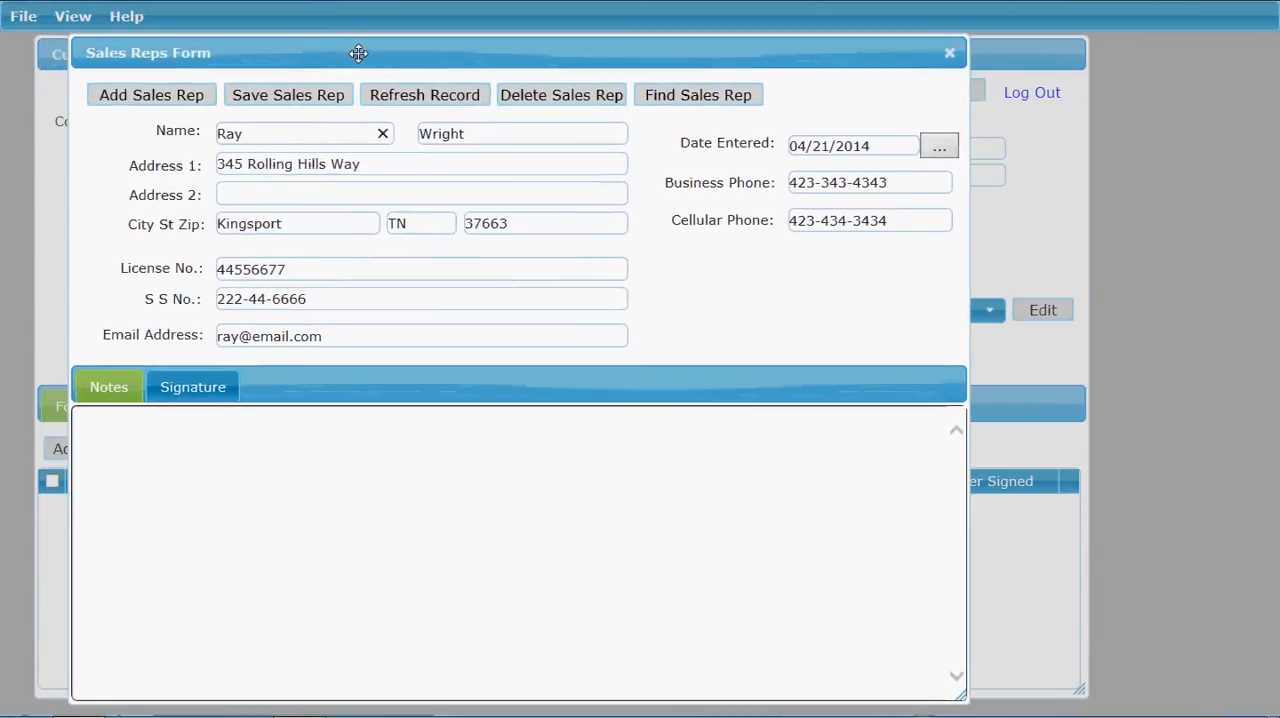
pyautogui.click(113, 103)
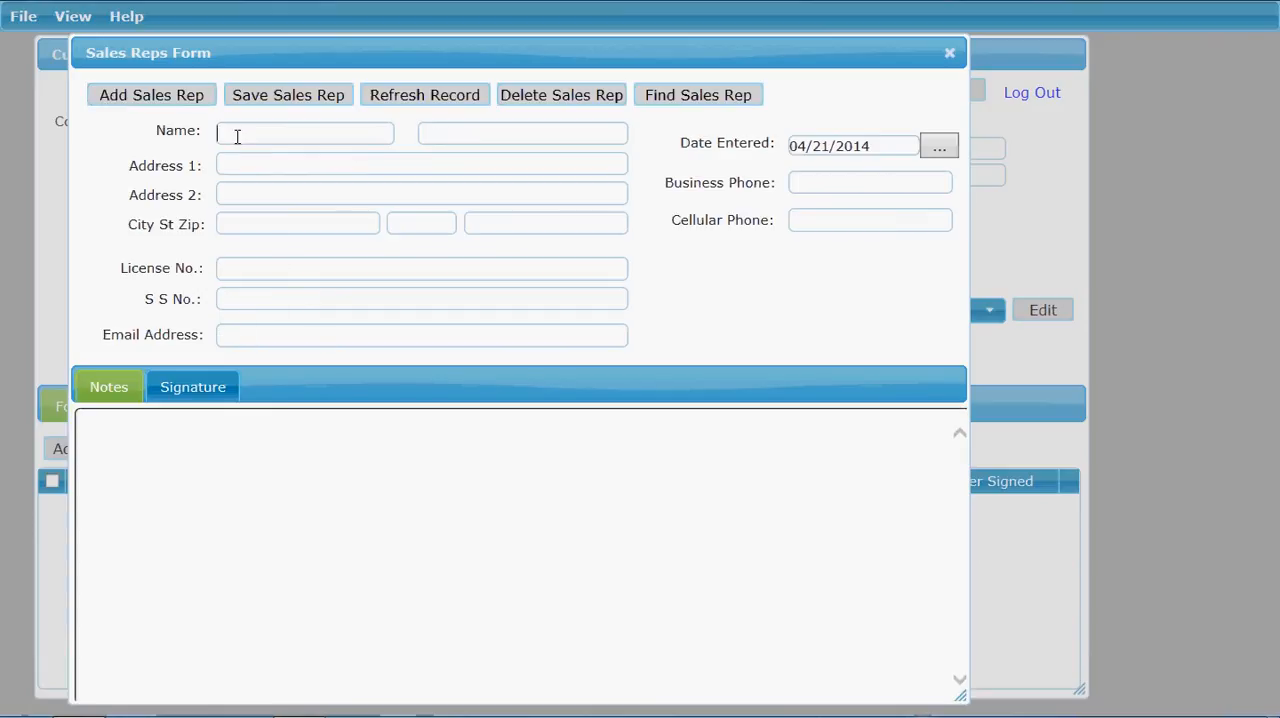
pyautogui.press('Tab')
pyautogui.press('Tab')
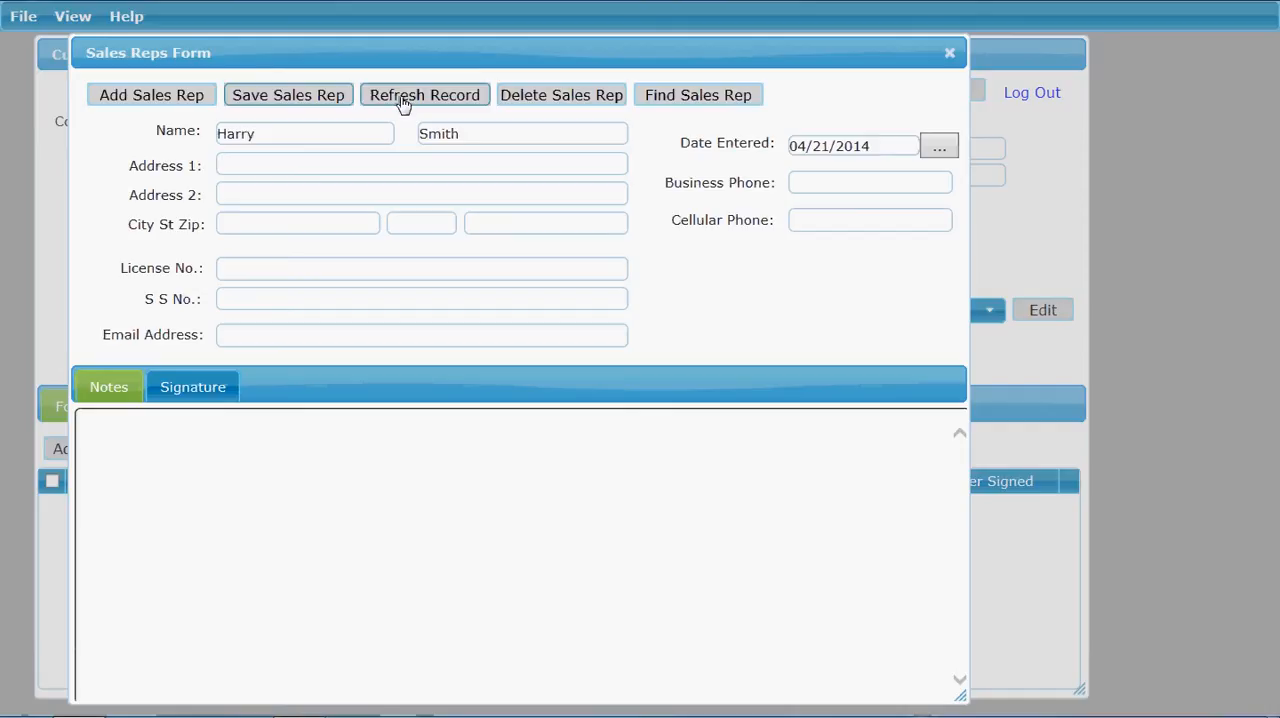
pyautogui.click(562, 96)
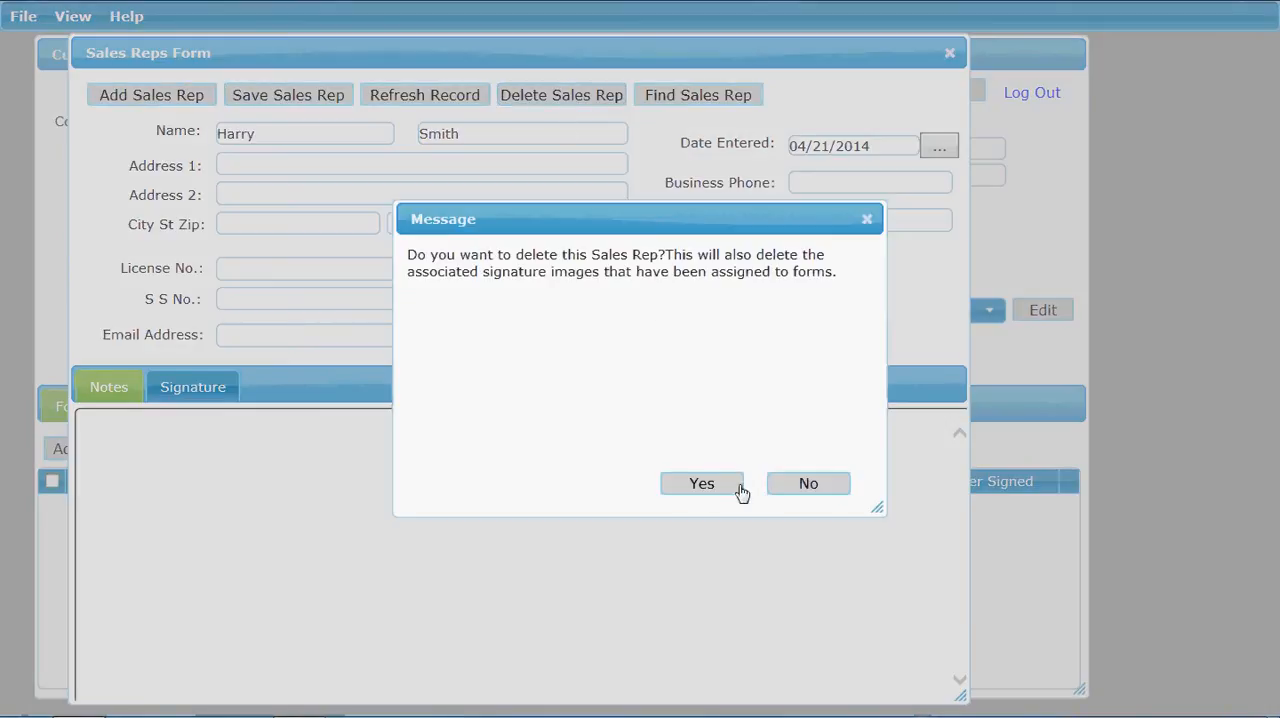
pyautogui.click(684, 490)
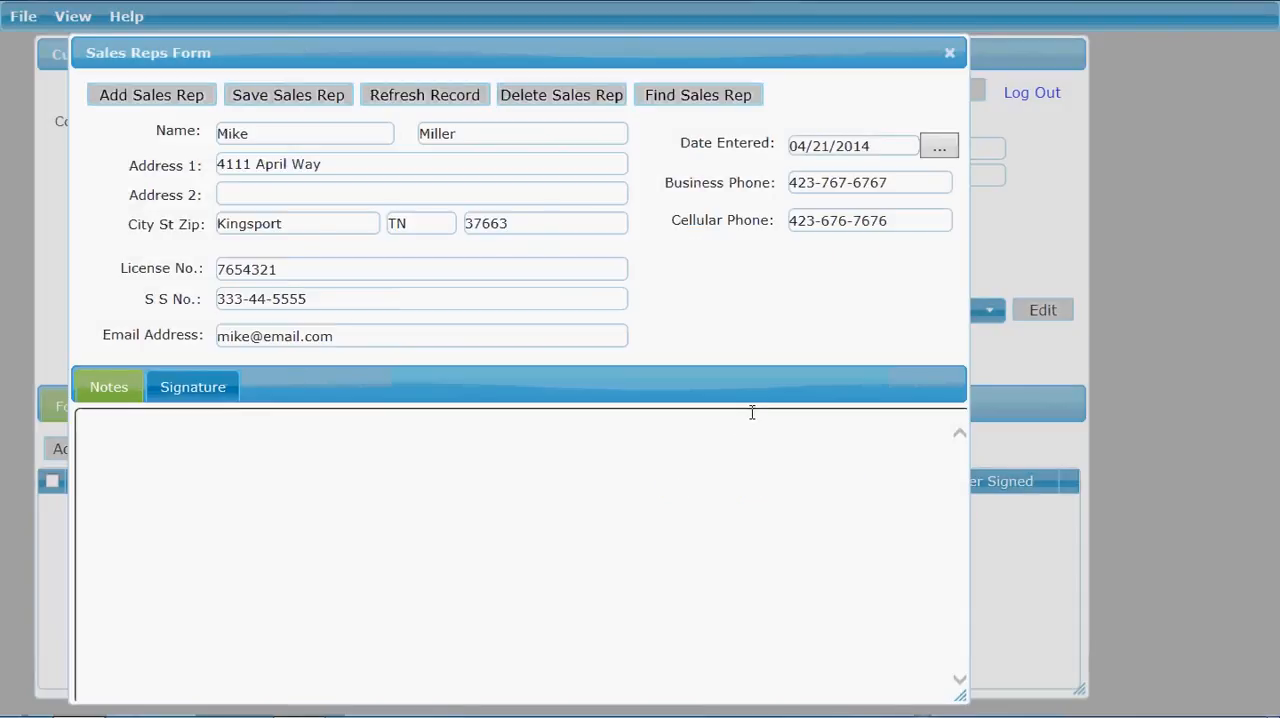
# Step: List all sales reps, view the signature section of the displayed rep, and close the sales rep form
pyautogui.click(677, 100)
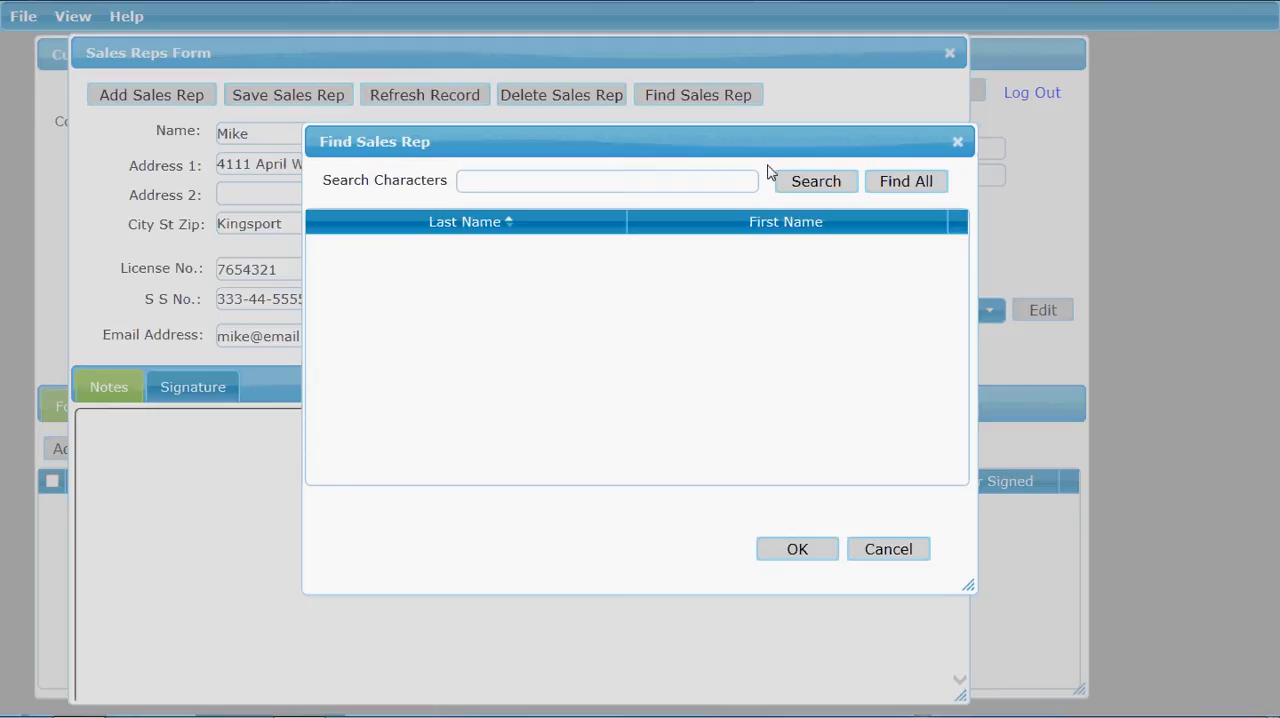
pyautogui.click(903, 184)
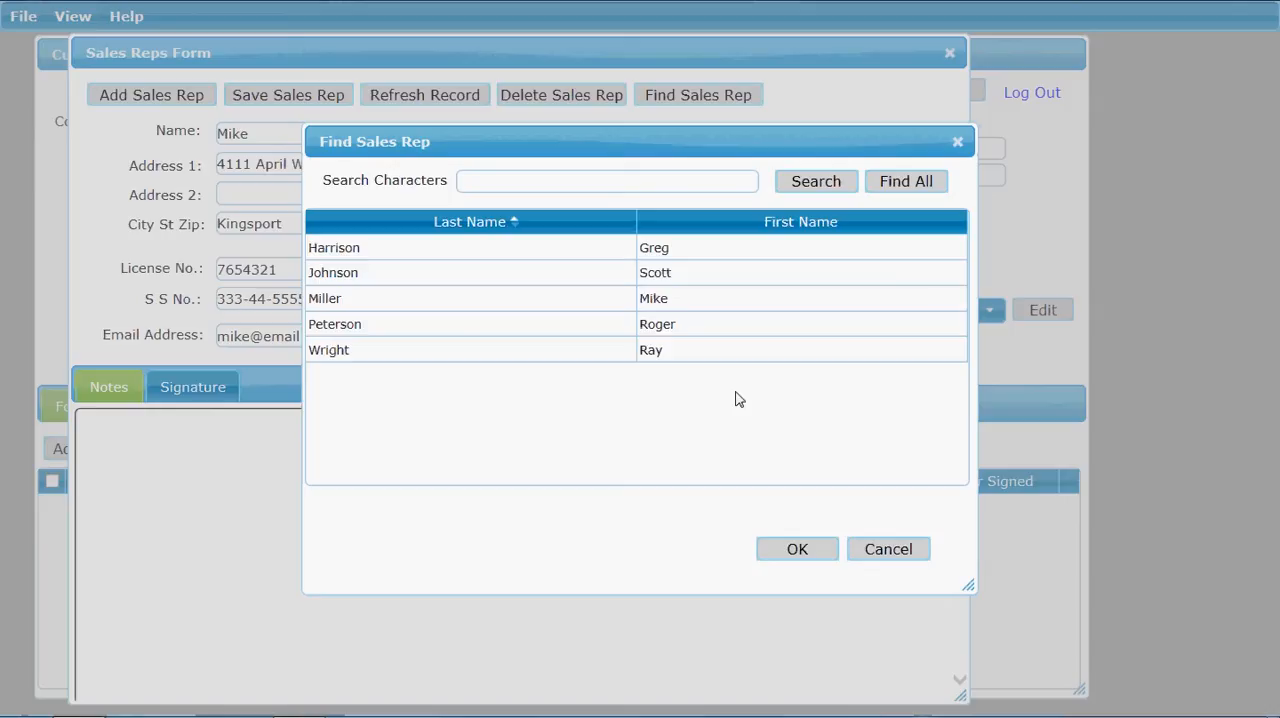
pyautogui.click(886, 555)
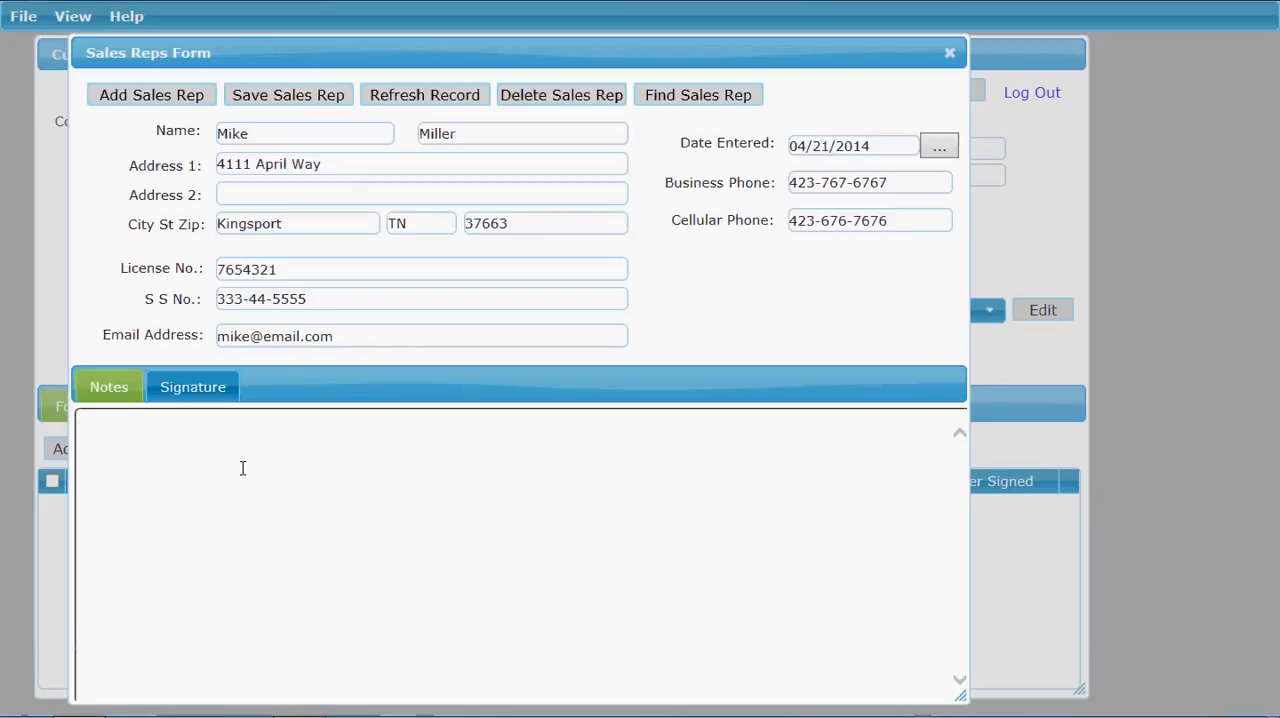
pyautogui.click(196, 392)
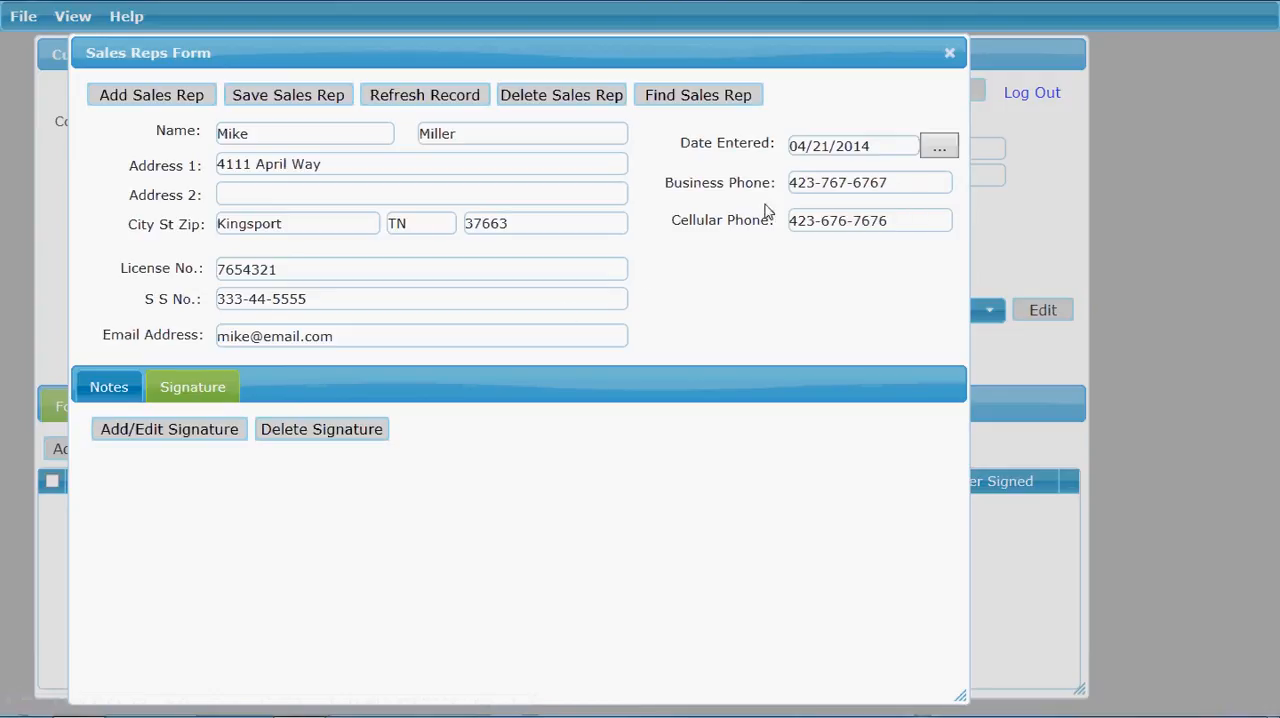
pyautogui.click(951, 55)
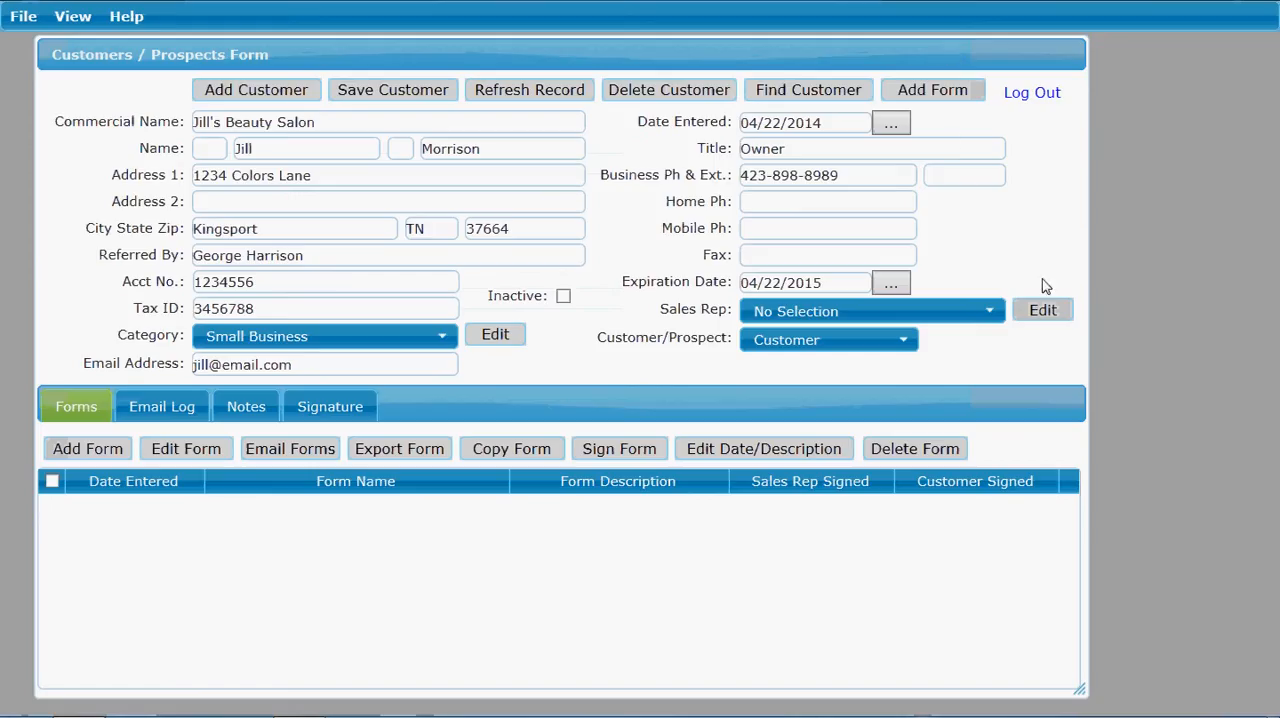
# Step: Assign the last sales rep in the list to Jill's Beauty Salon, classify it as Customer, and save the record
pyautogui.click(993, 316)
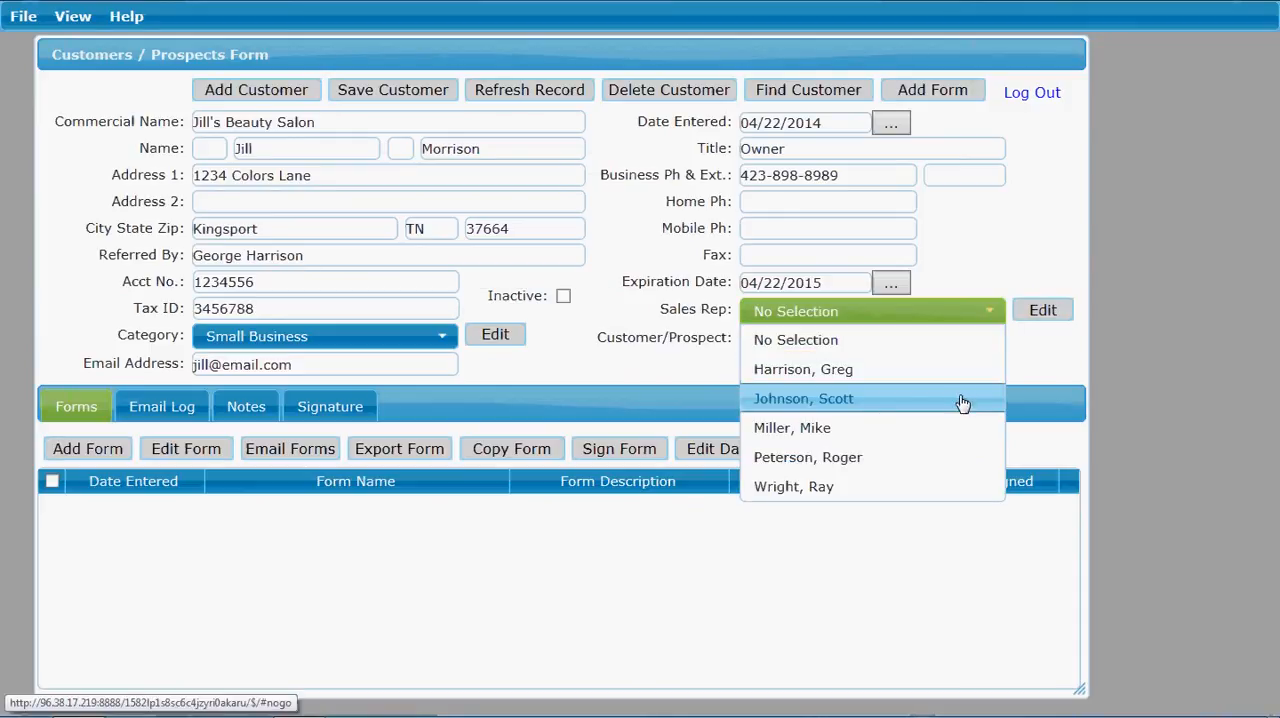
pyautogui.click(900, 490)
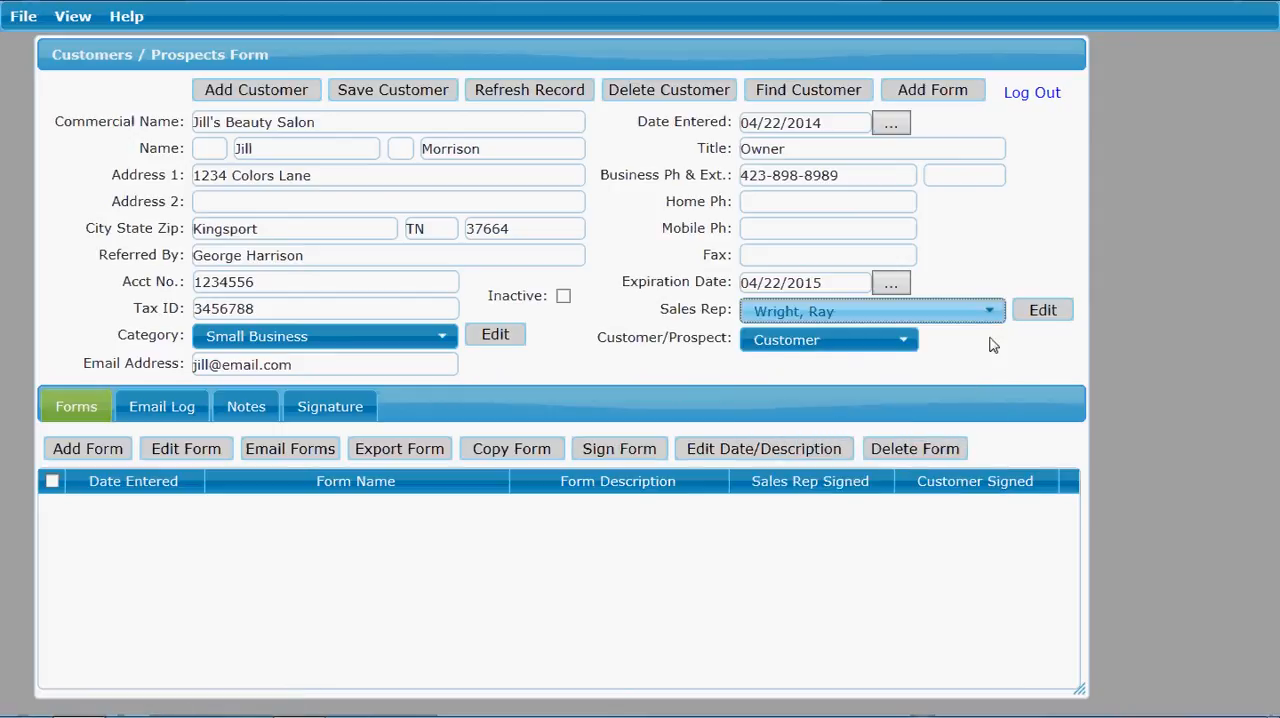
pyautogui.click(904, 345)
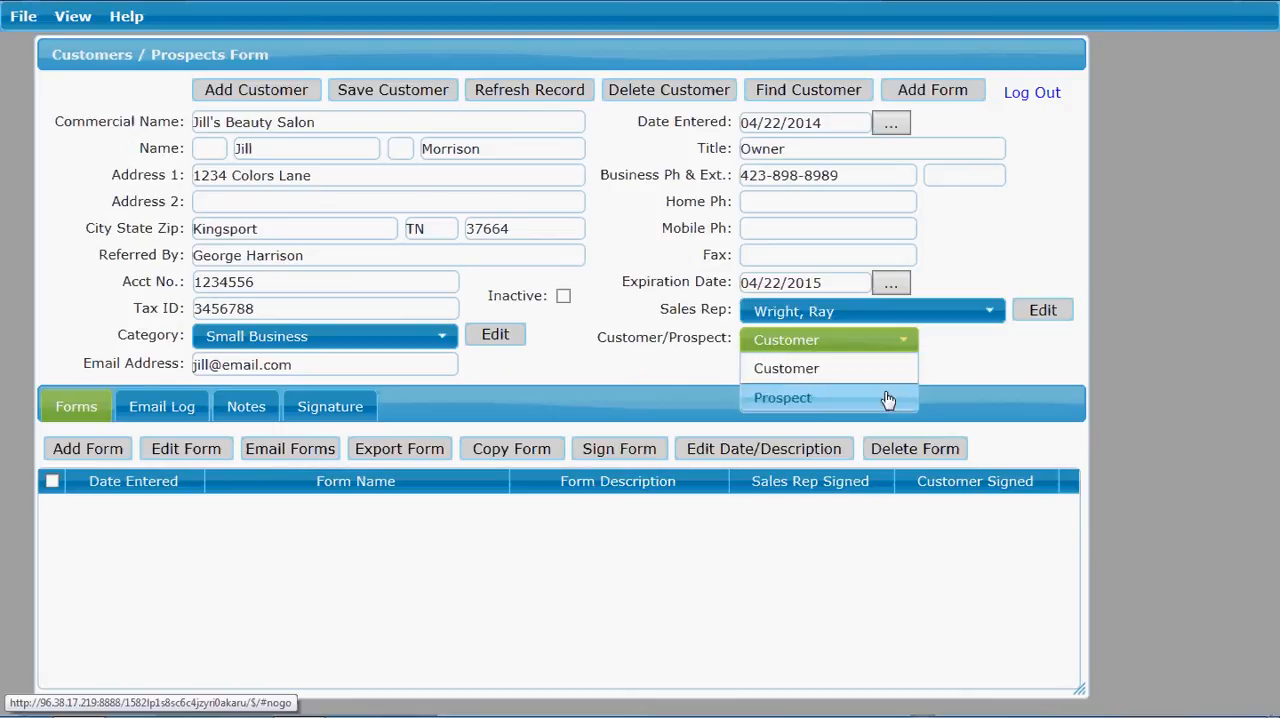
pyautogui.click(887, 370)
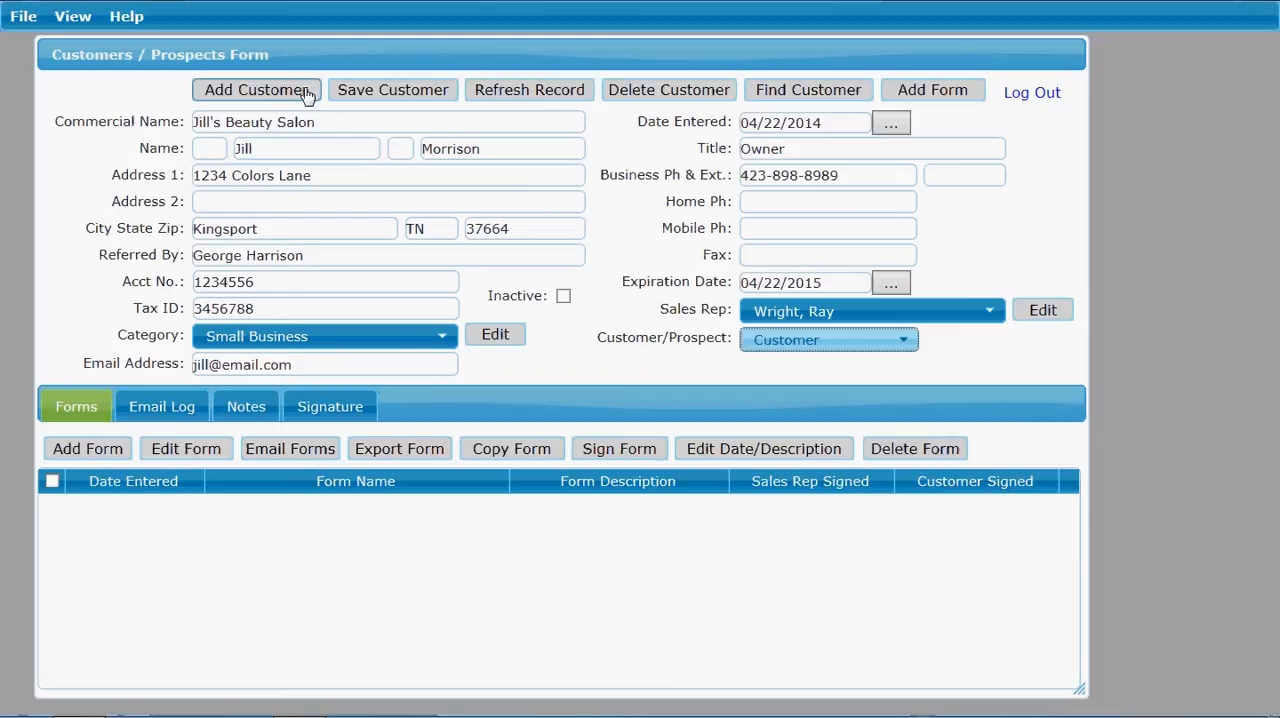
pyautogui.click(381, 93)
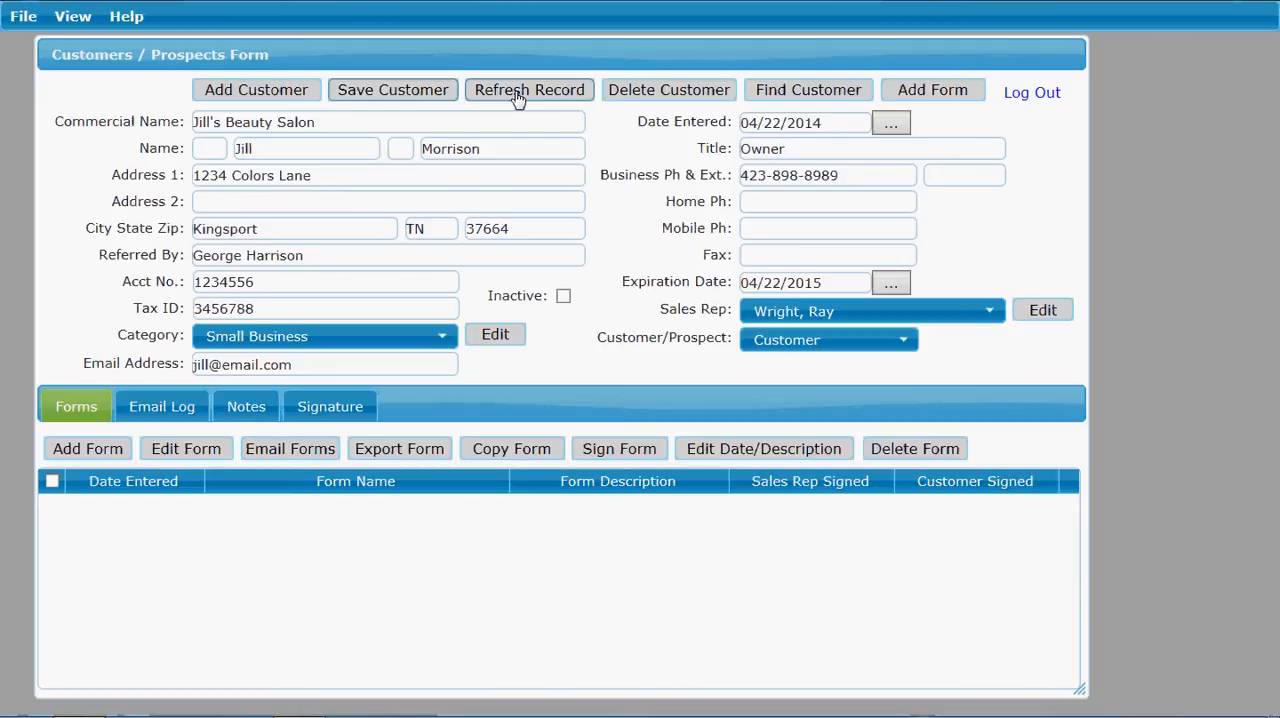
# Step: Delete the Jill's Beauty Salon customer record
pyautogui.click(676, 96)
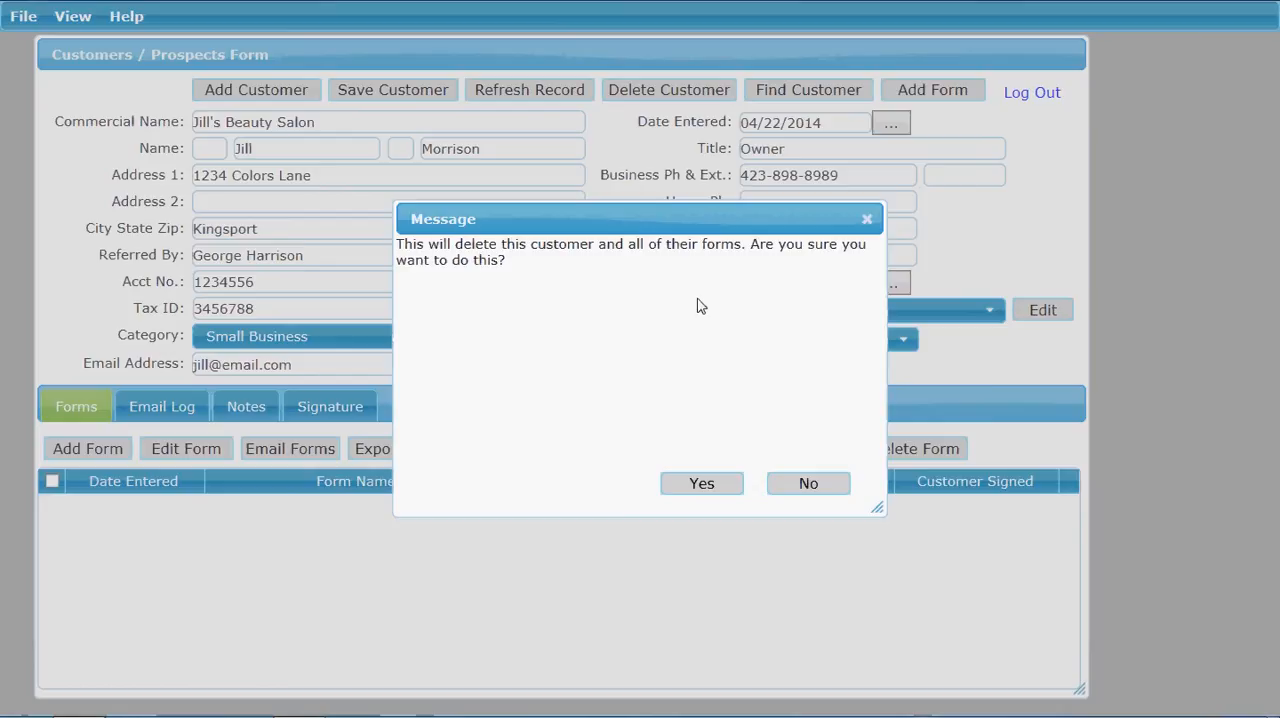
pyautogui.click(702, 484)
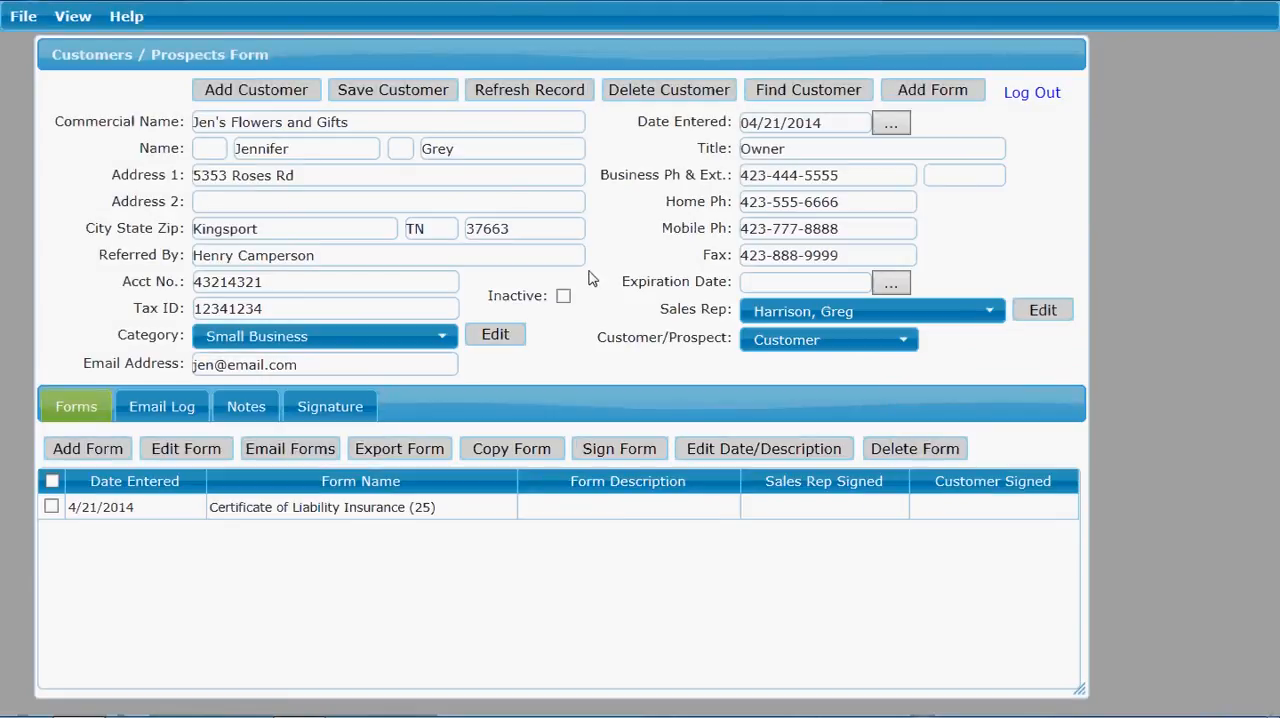
# Step: Search the customers for "j" and sort the results by last name in descending order
pyautogui.click(792, 92)
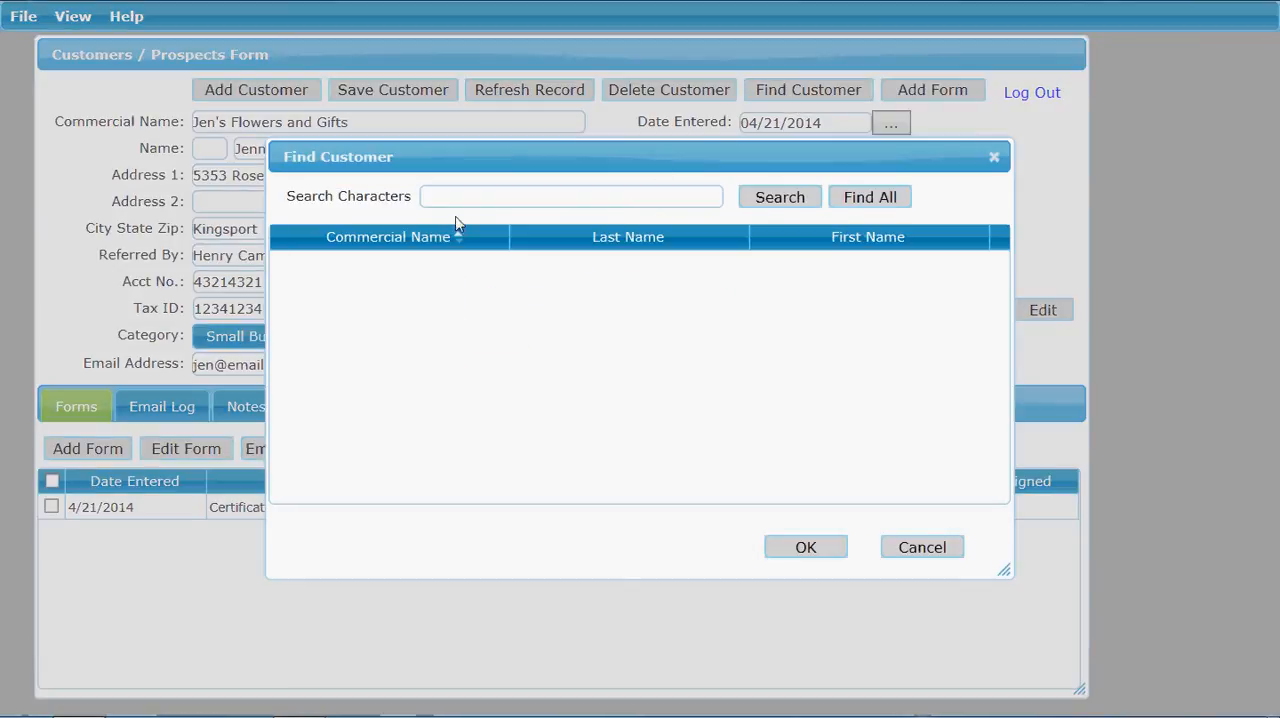
pyautogui.click(811, 245)
pyautogui.write('j')
pyautogui.press('Return')
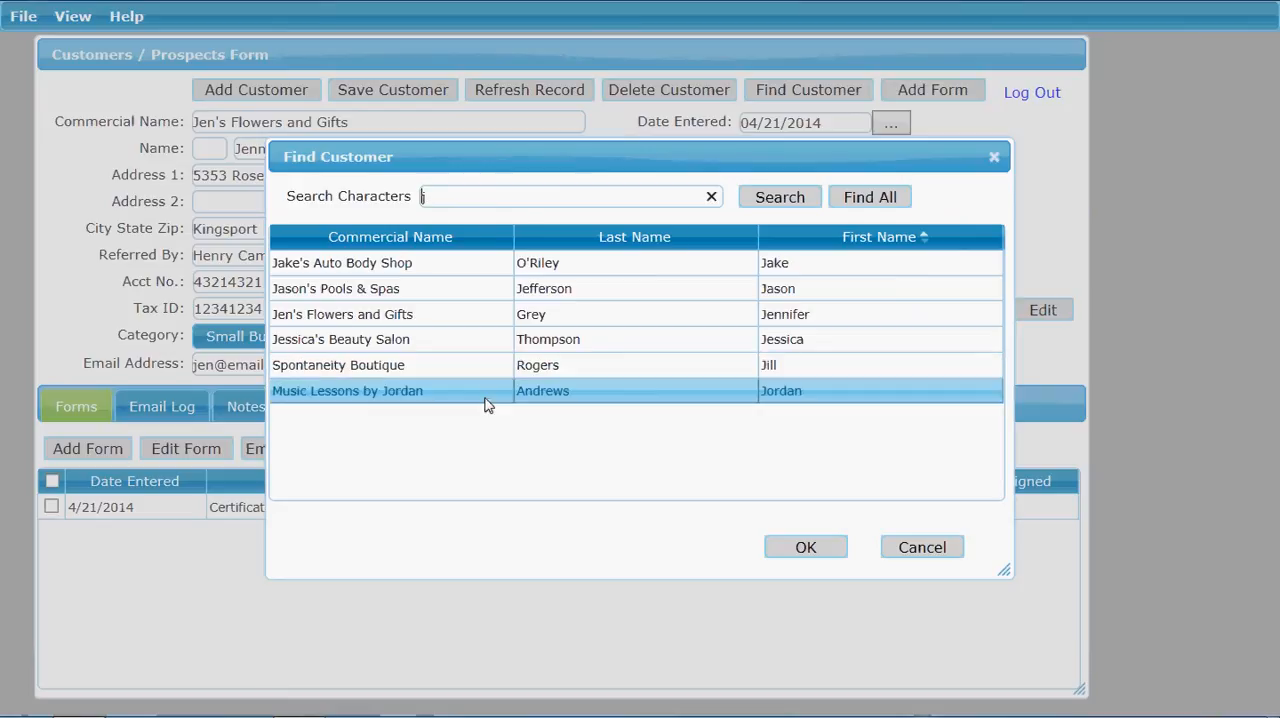
pyautogui.click(368, 243)
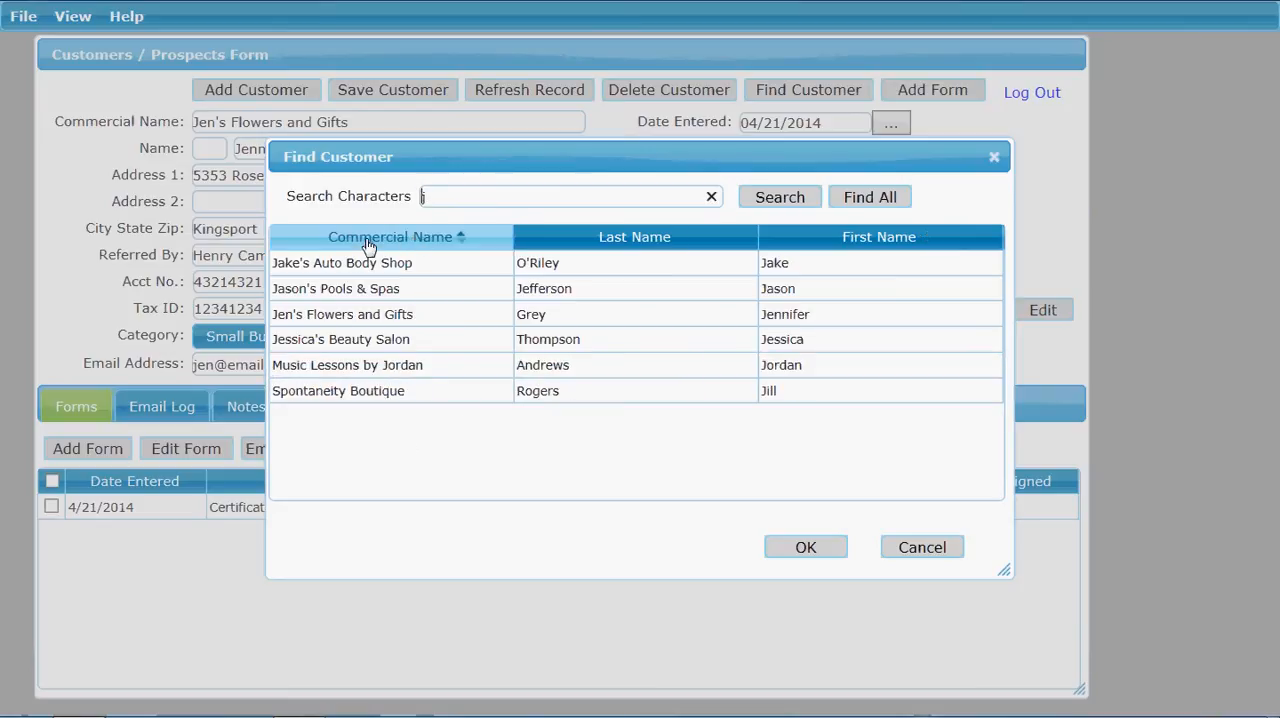
pyautogui.click(558, 243)
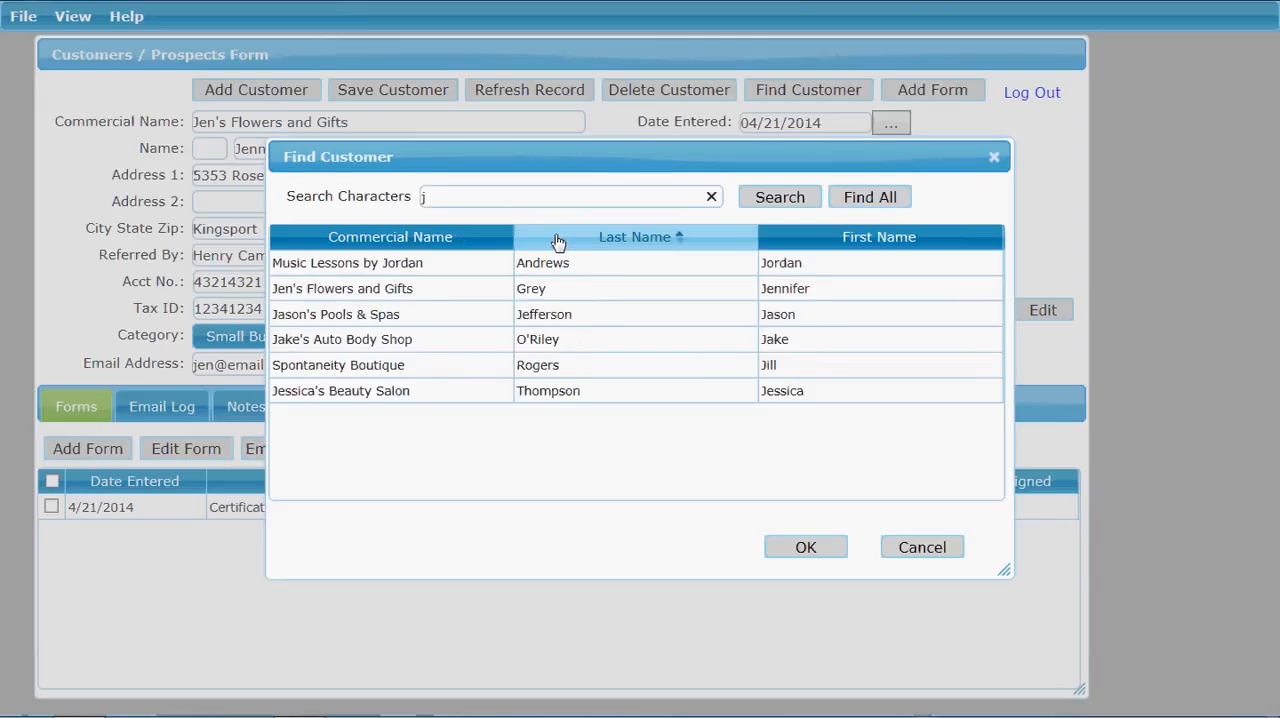
pyautogui.click(558, 243)
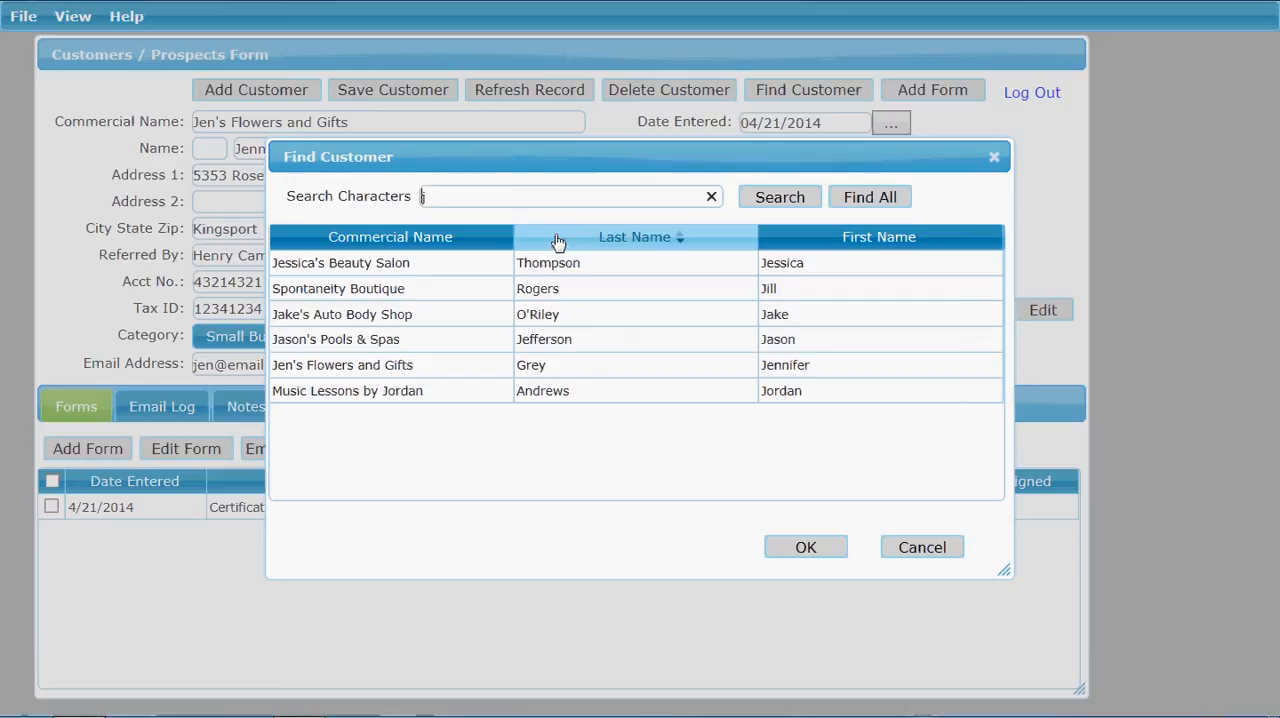
# Step: Open the Jake's Auto Body Shop customer record and start adding a form to it
pyautogui.click(552, 314)
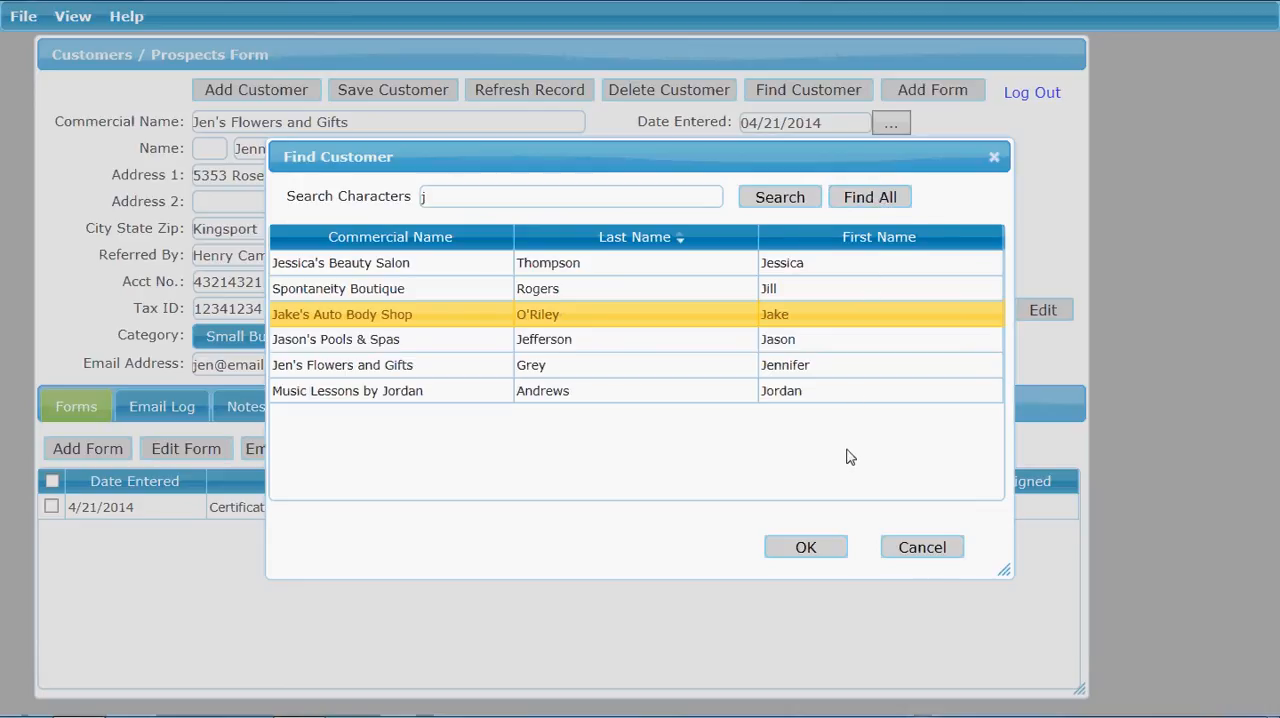
pyautogui.click(806, 548)
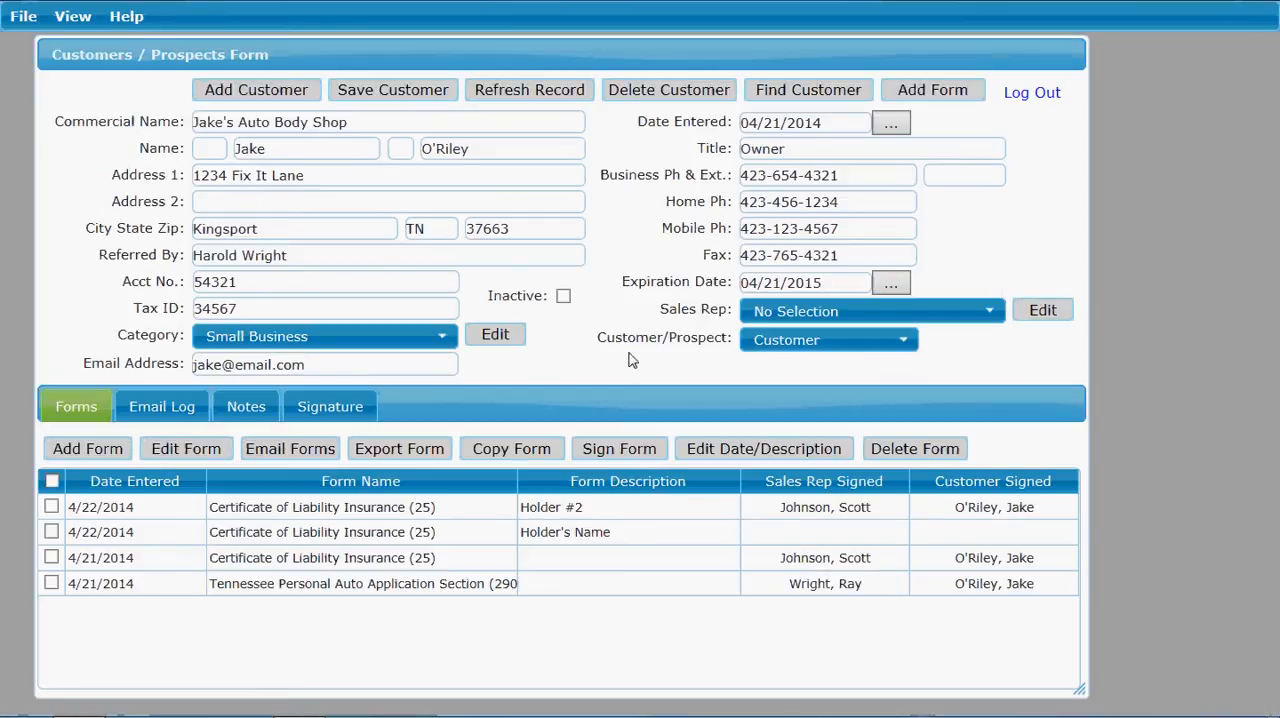
pyautogui.click(906, 92)
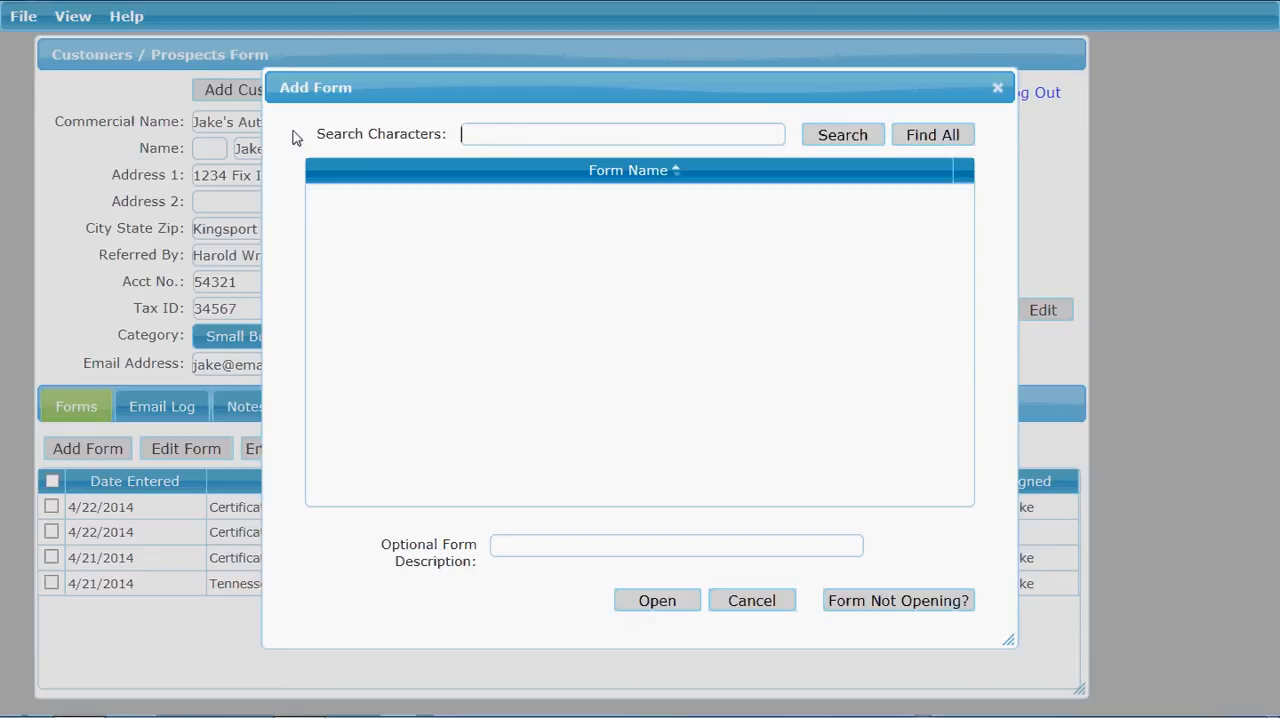
# Step: Search the available forms for "25" and select Certificate of Liability Insurance (25)
pyautogui.write('25')
pyautogui.click(841, 138)
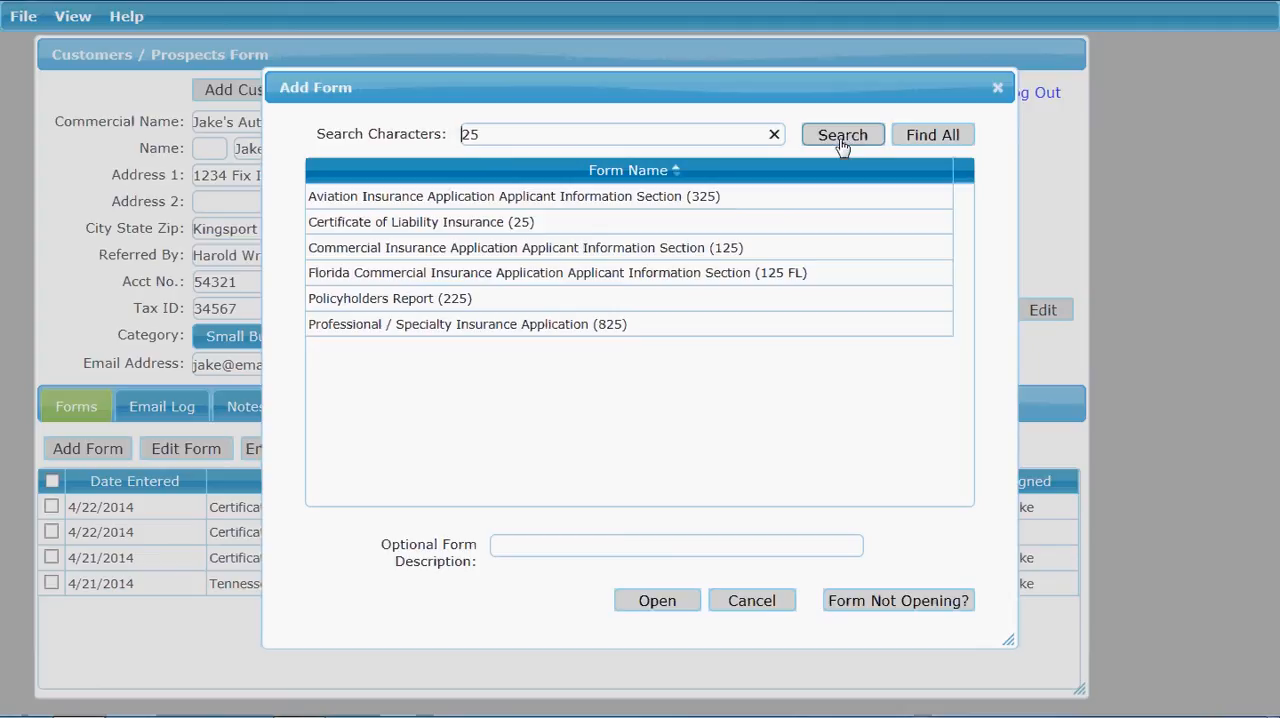
pyautogui.click(799, 205)
pyautogui.click(784, 228)
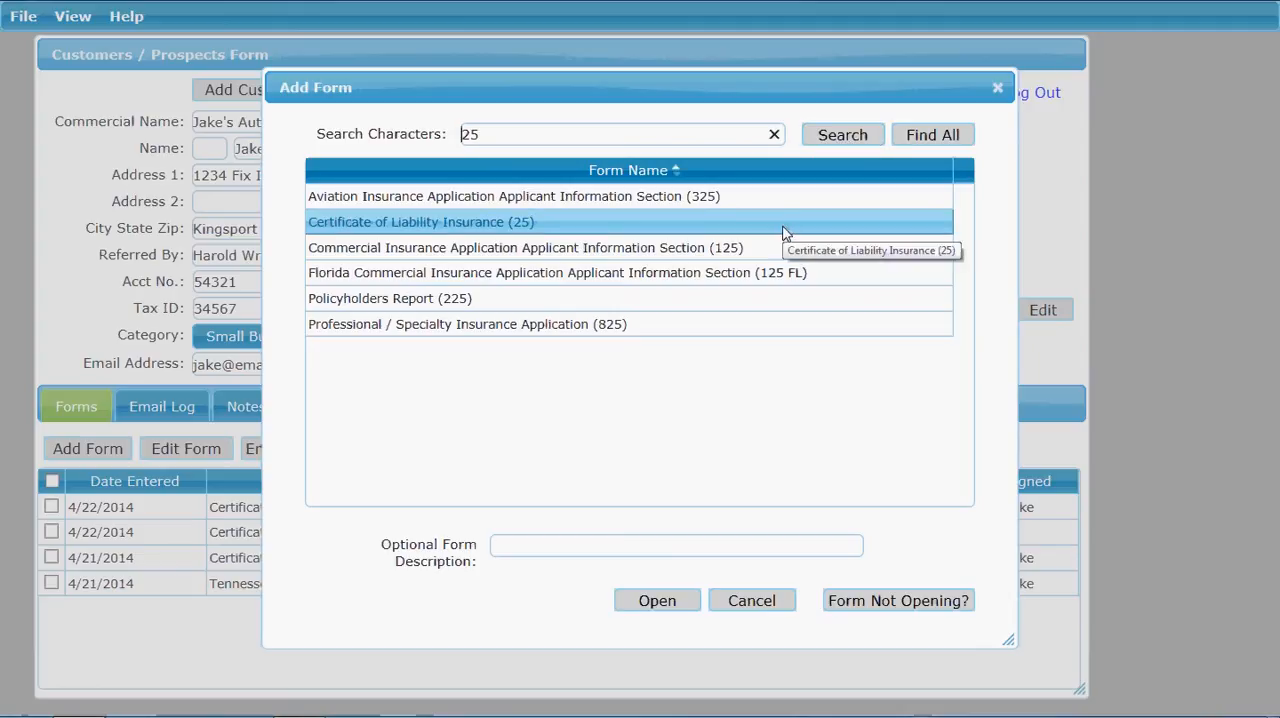
pyautogui.click(784, 232)
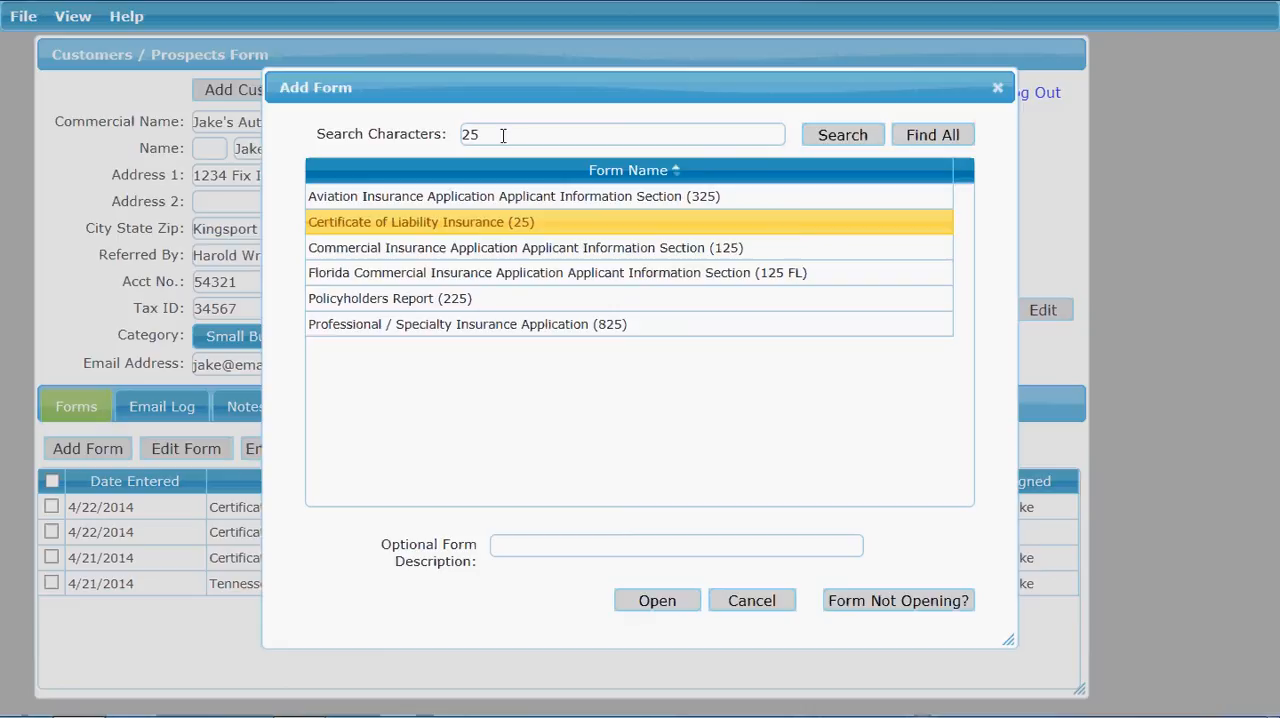
# Step: Search the available forms for "certificate" and select Certificate of Liability Insurance (25) from the matches
pyautogui.moveTo(503, 134); pyautogui.dragTo(451, 134)
pyautogui.write('certificate')
pyautogui.click(823, 140)
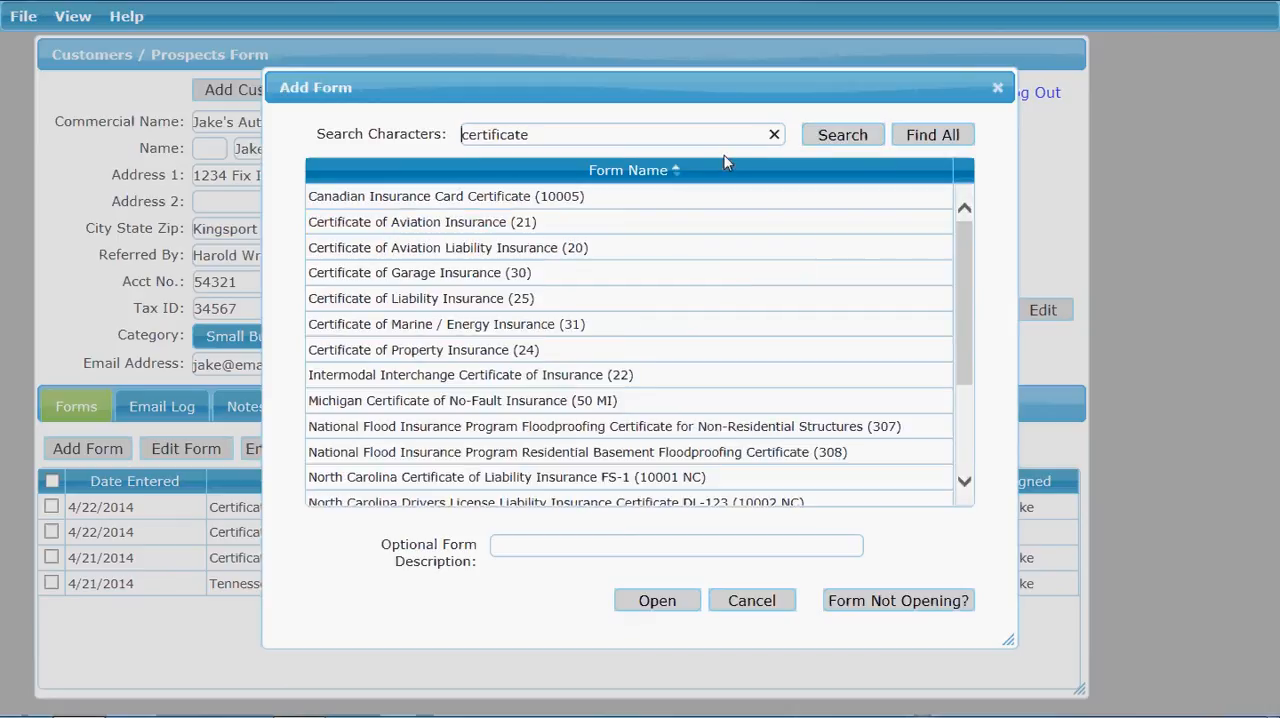
pyautogui.click(412, 350)
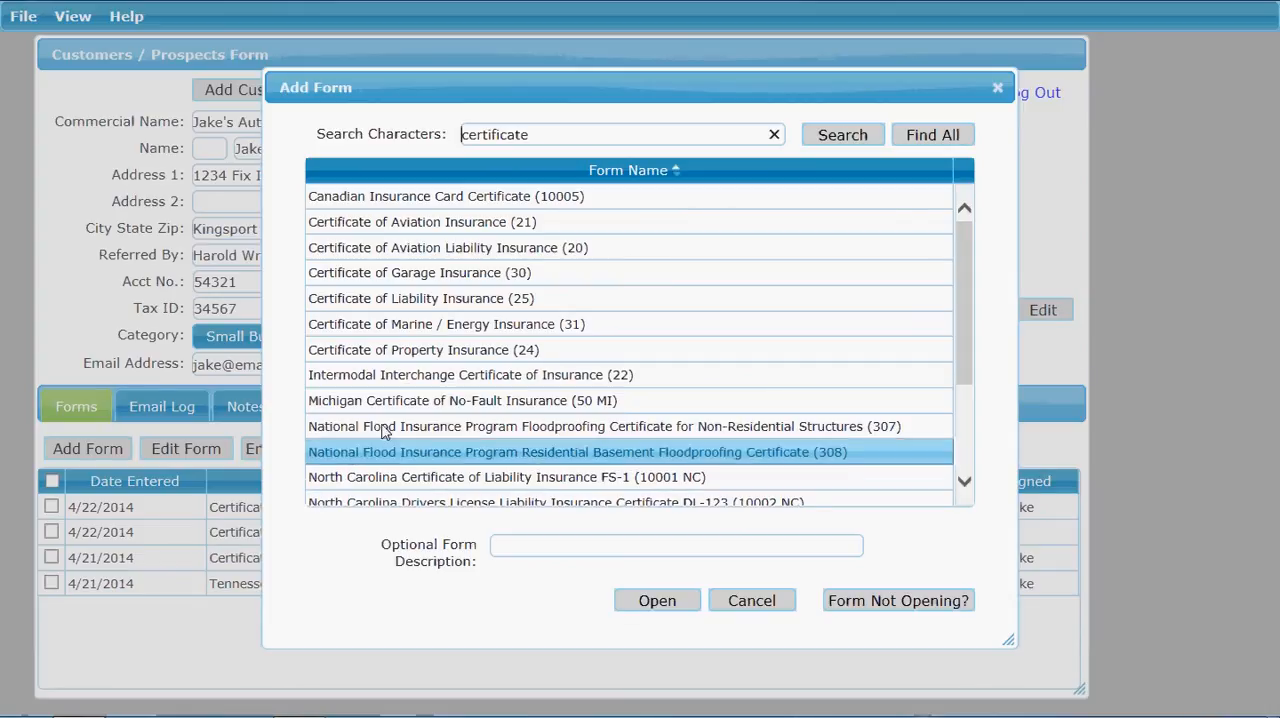
pyautogui.click(416, 298)
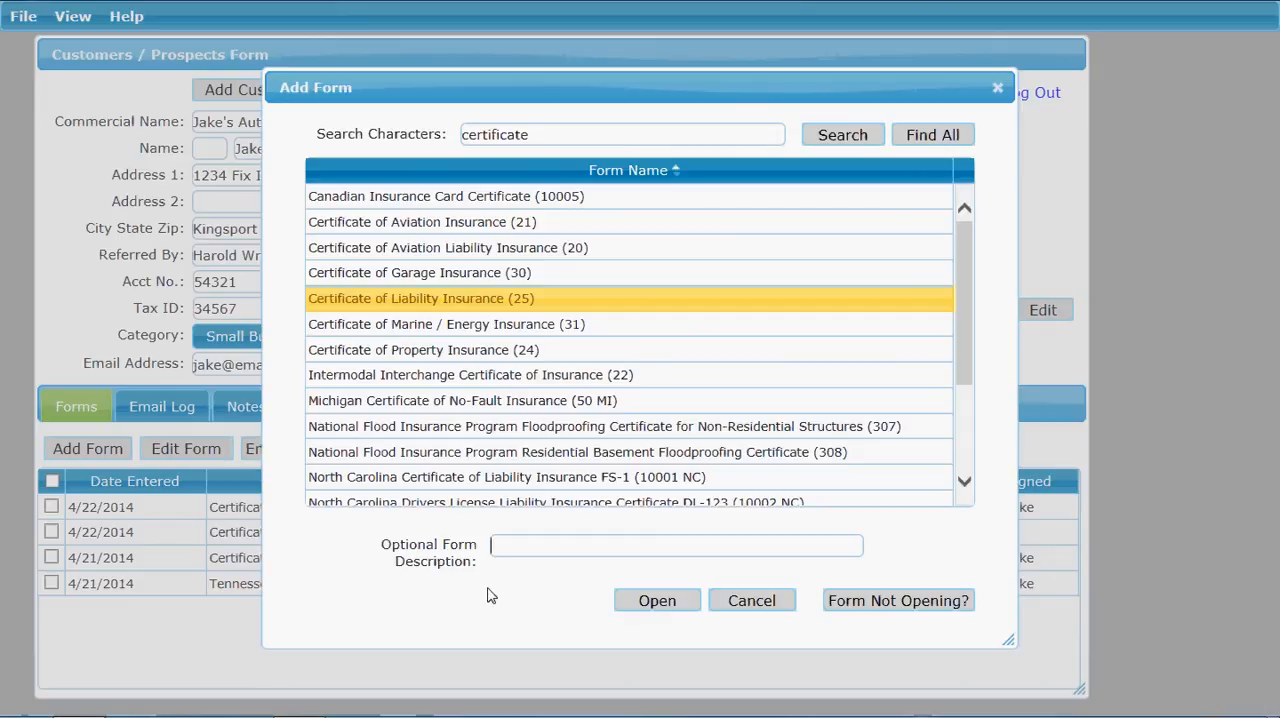
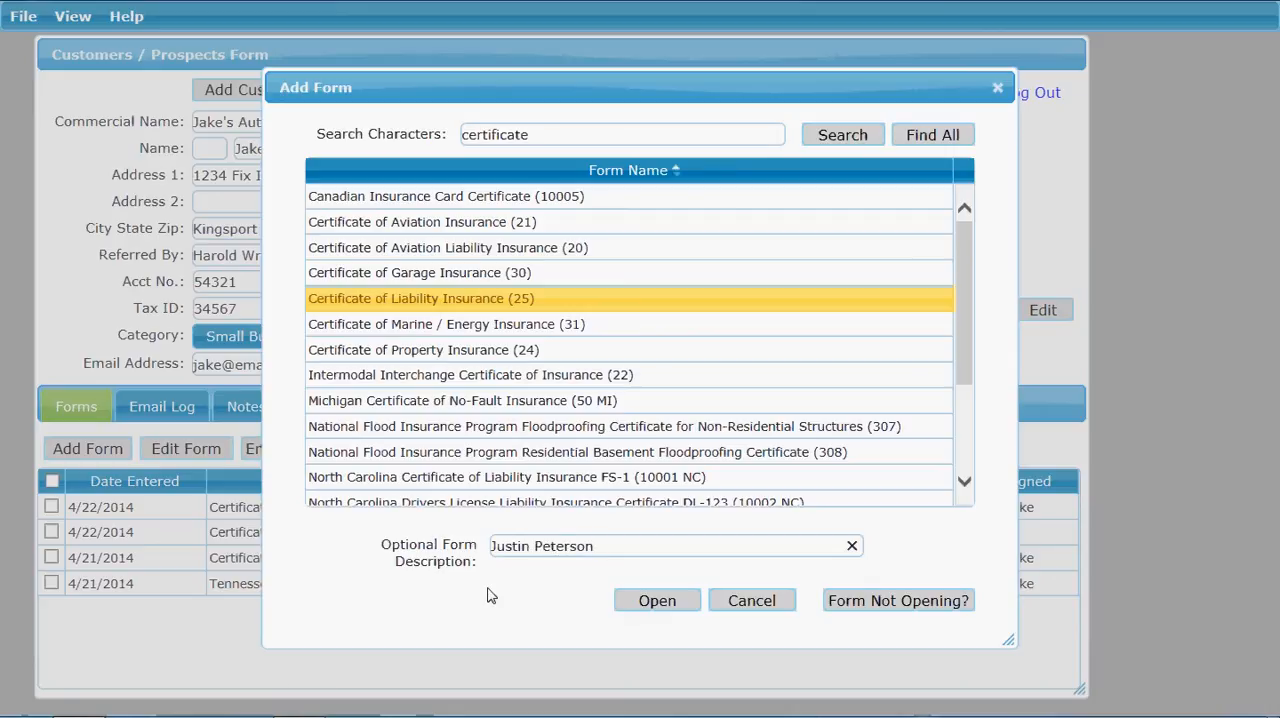
# Step: Enter the certificate holder's full name as the optional form description and open the form
pyautogui.click(651, 604)
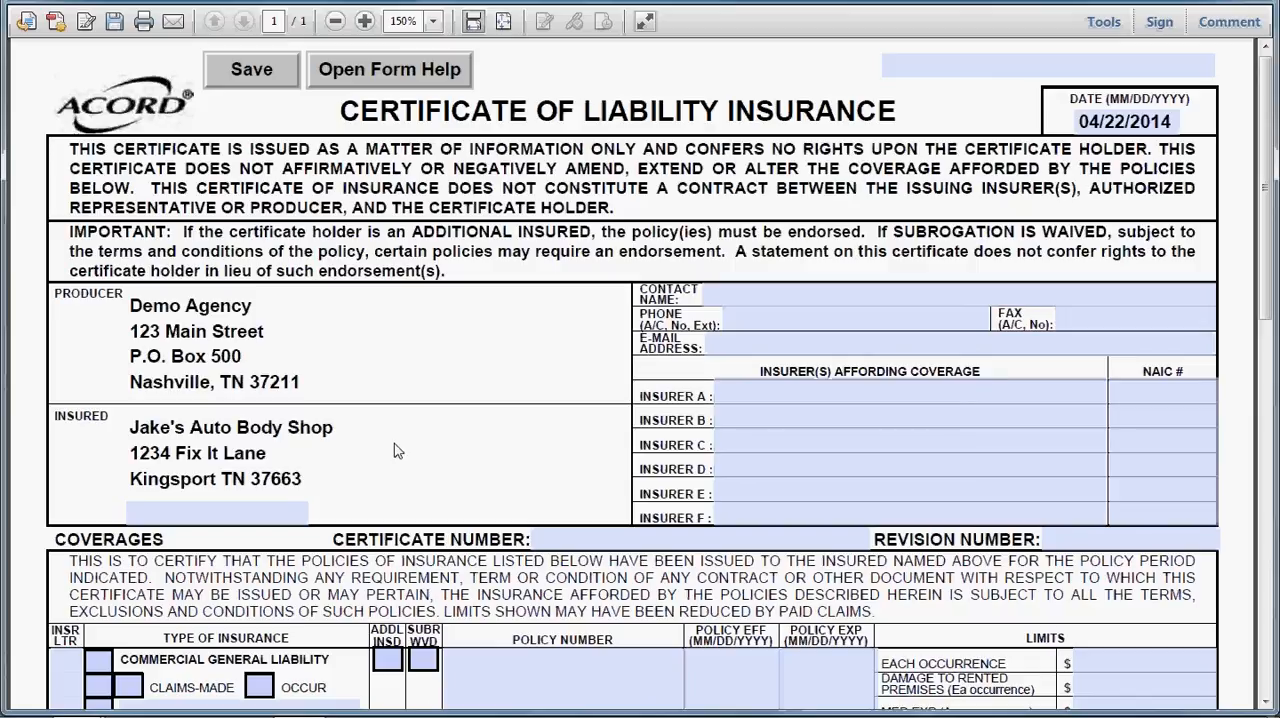
# Step: Enter "policy numbers" in the blank field above the certificate's date and move on through the following form fields
pyautogui.click(894, 68)
pyautogui.write('po')
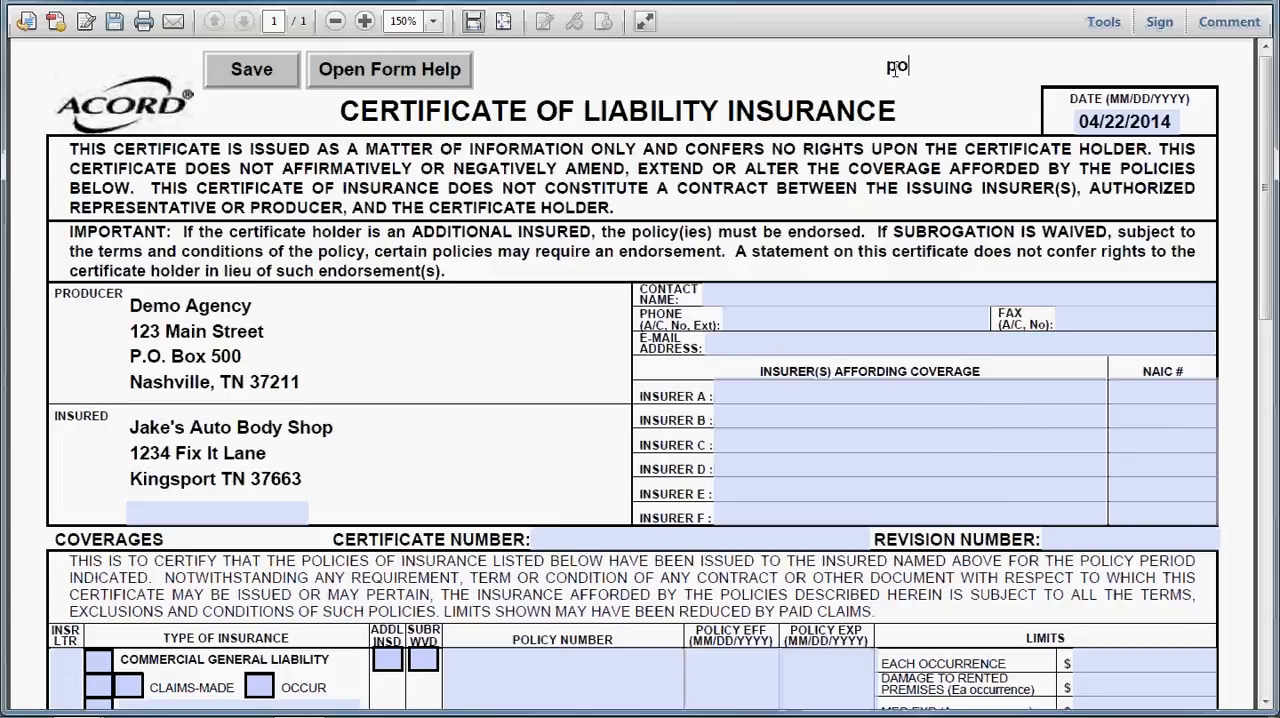
pyautogui.write('licy number')
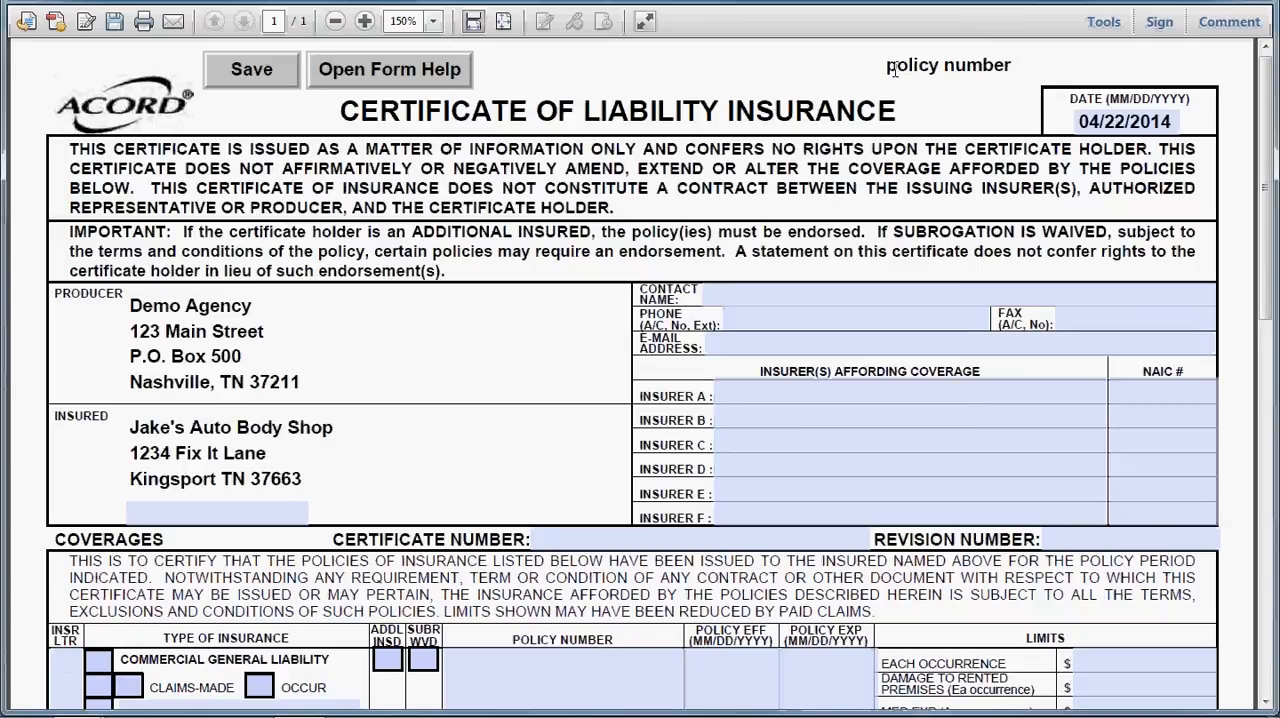
pyautogui.write('s')
pyautogui.press('Tab')
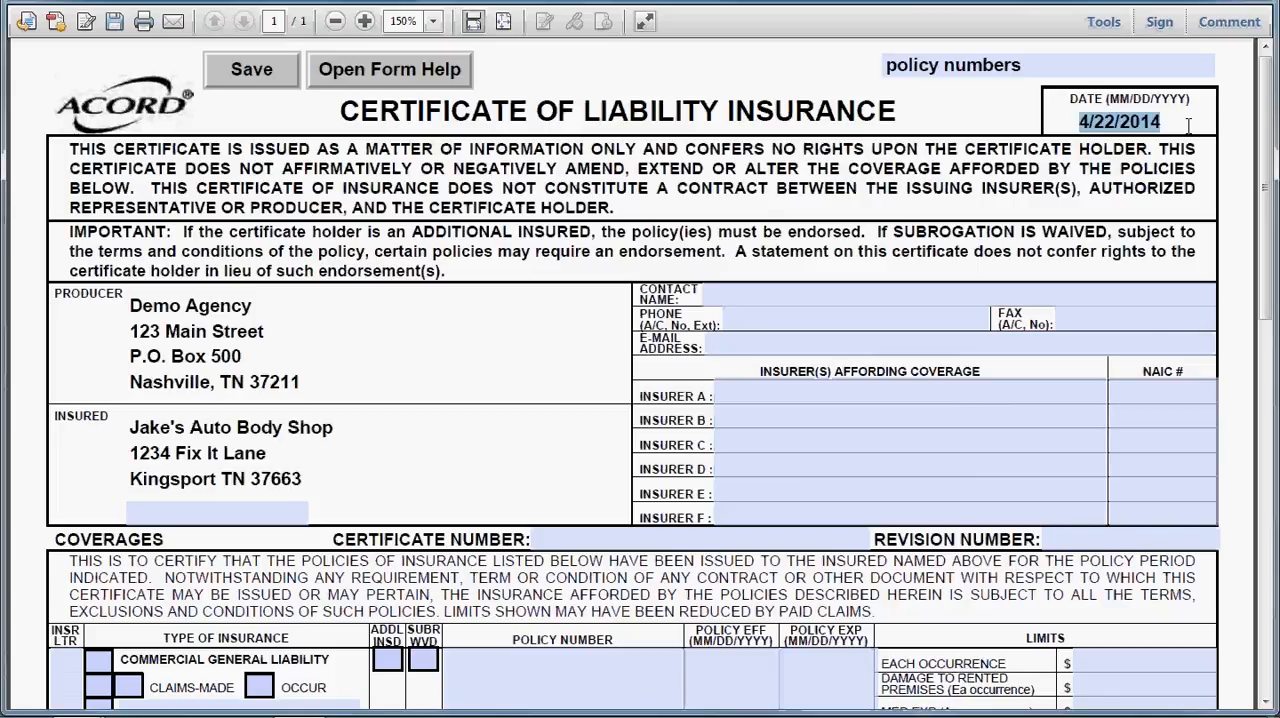
pyautogui.press('Tab')
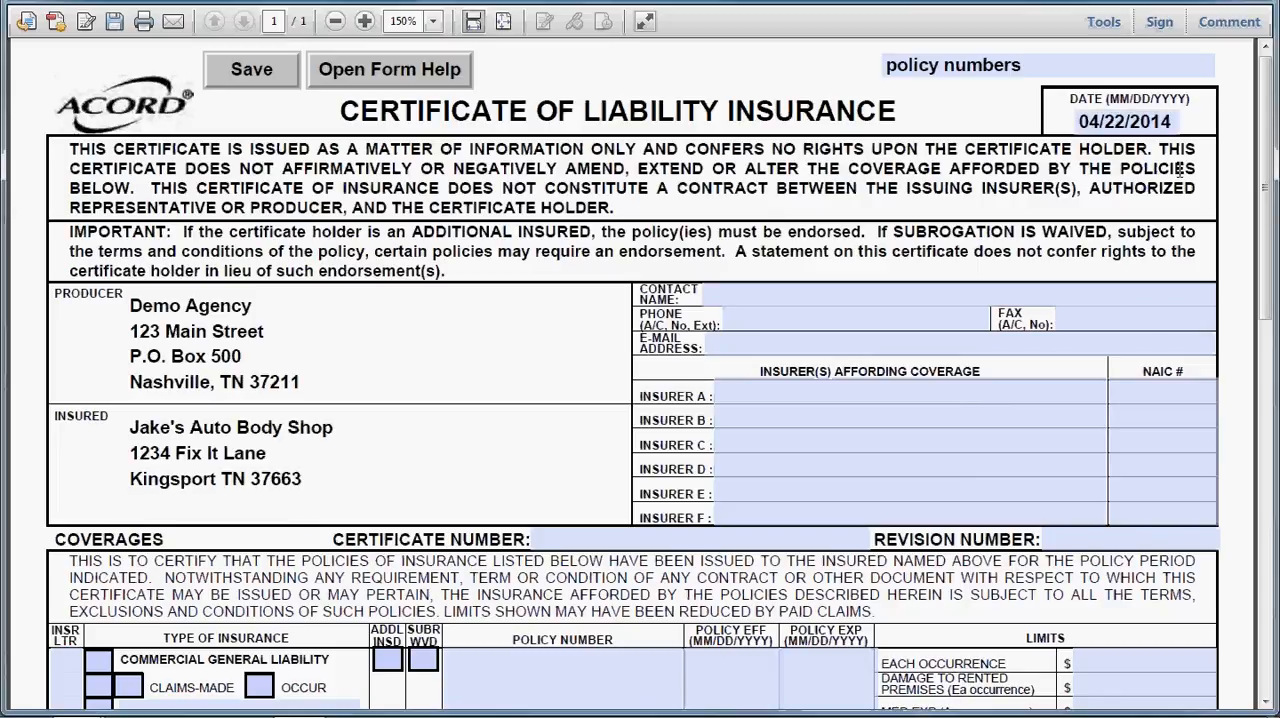
pyautogui.press('Tab')
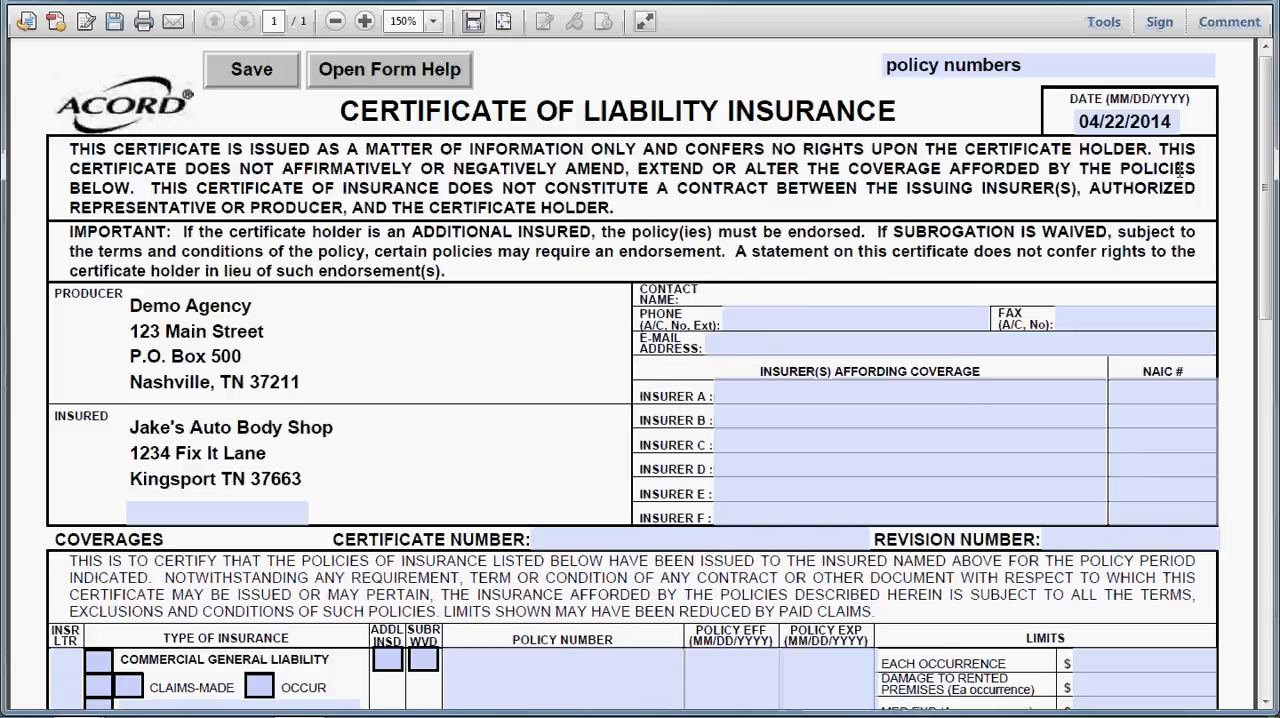
pyautogui.press('Tab')
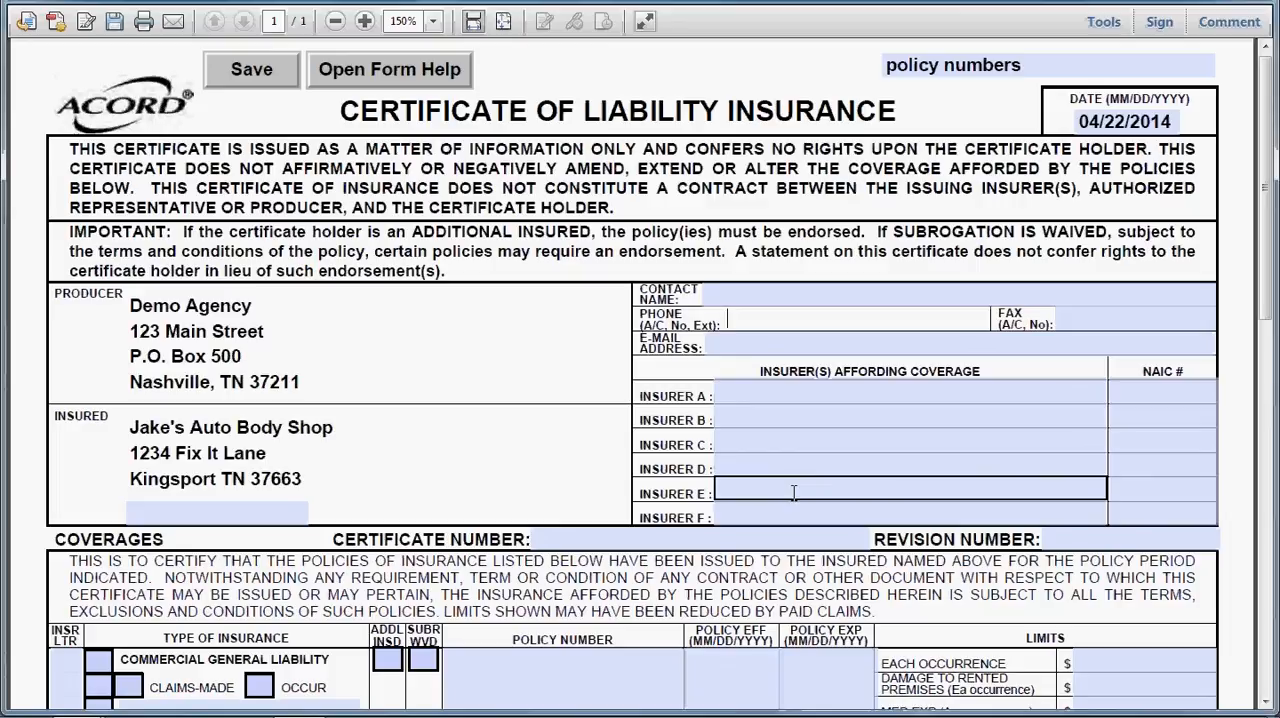
# Step: Check the ADDL INSD box for Commercial General Liability in the coverages table
pyautogui.click(1264, 703)
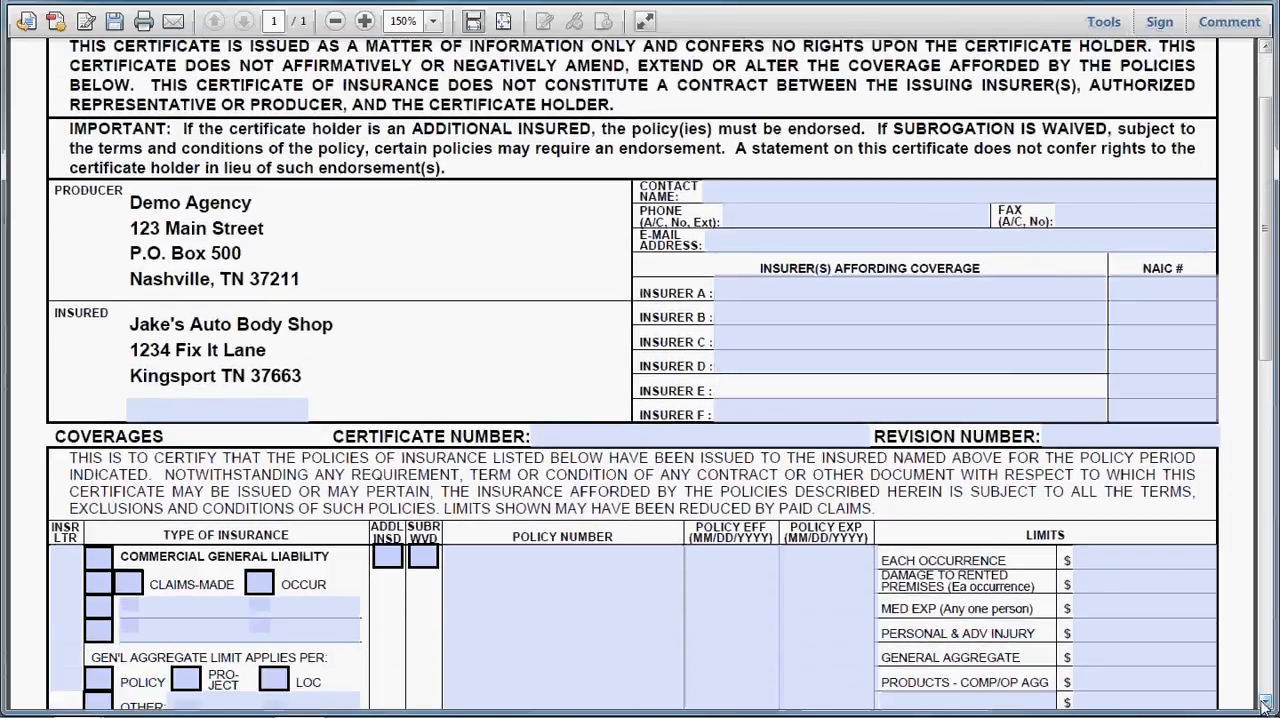
pyautogui.click(1264, 703)
pyautogui.click(1264, 703)
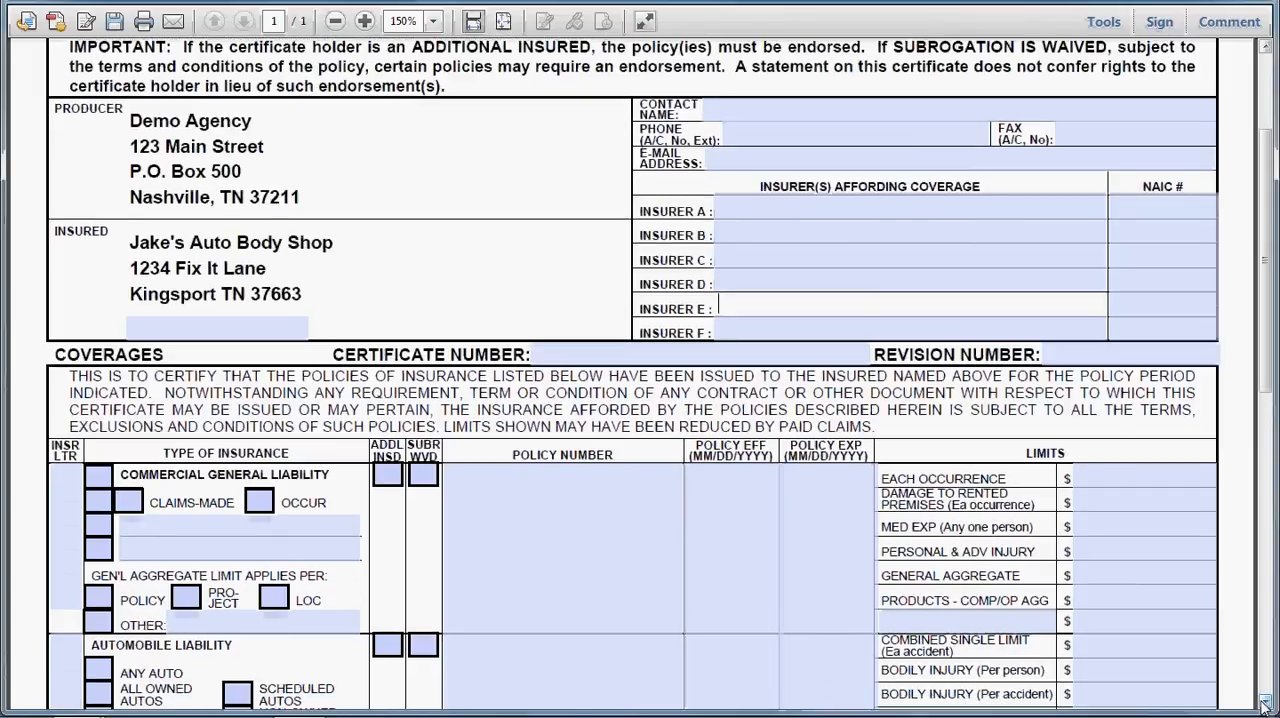
pyautogui.click(389, 479)
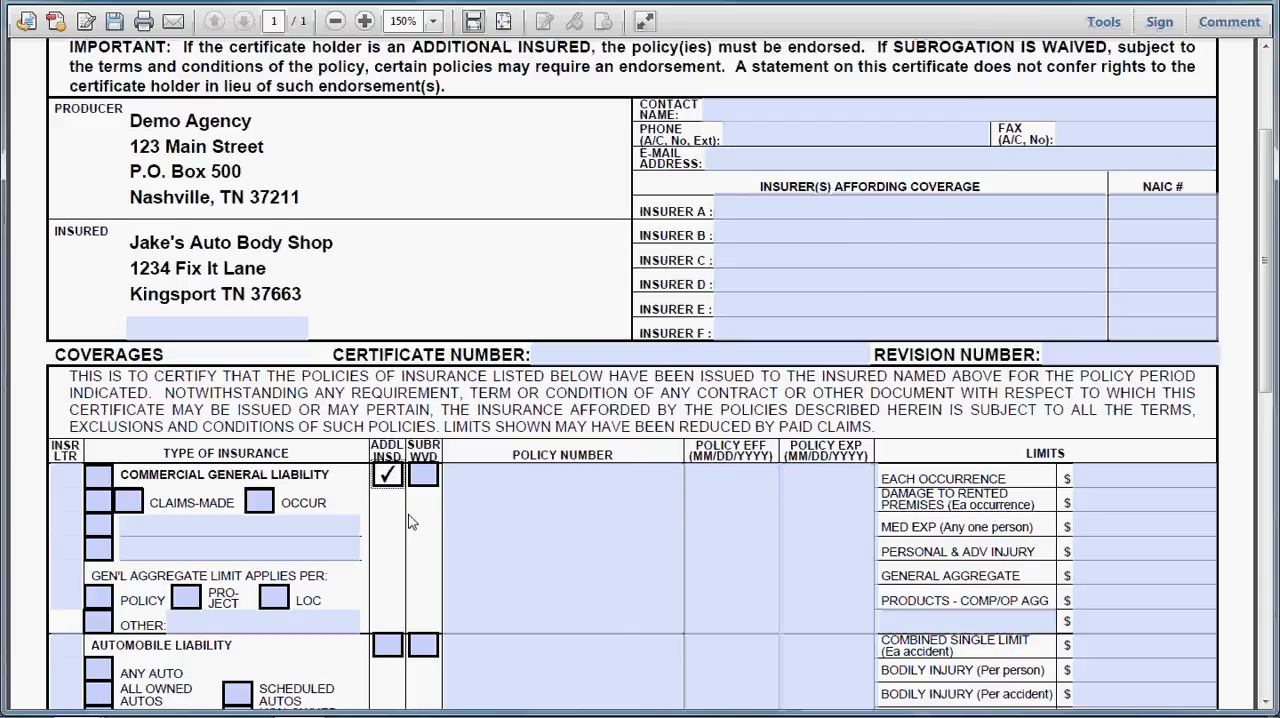
# Step: Try checking and clearing the SUBR WVD box for Commercial General Liability
pyautogui.press('Tab')
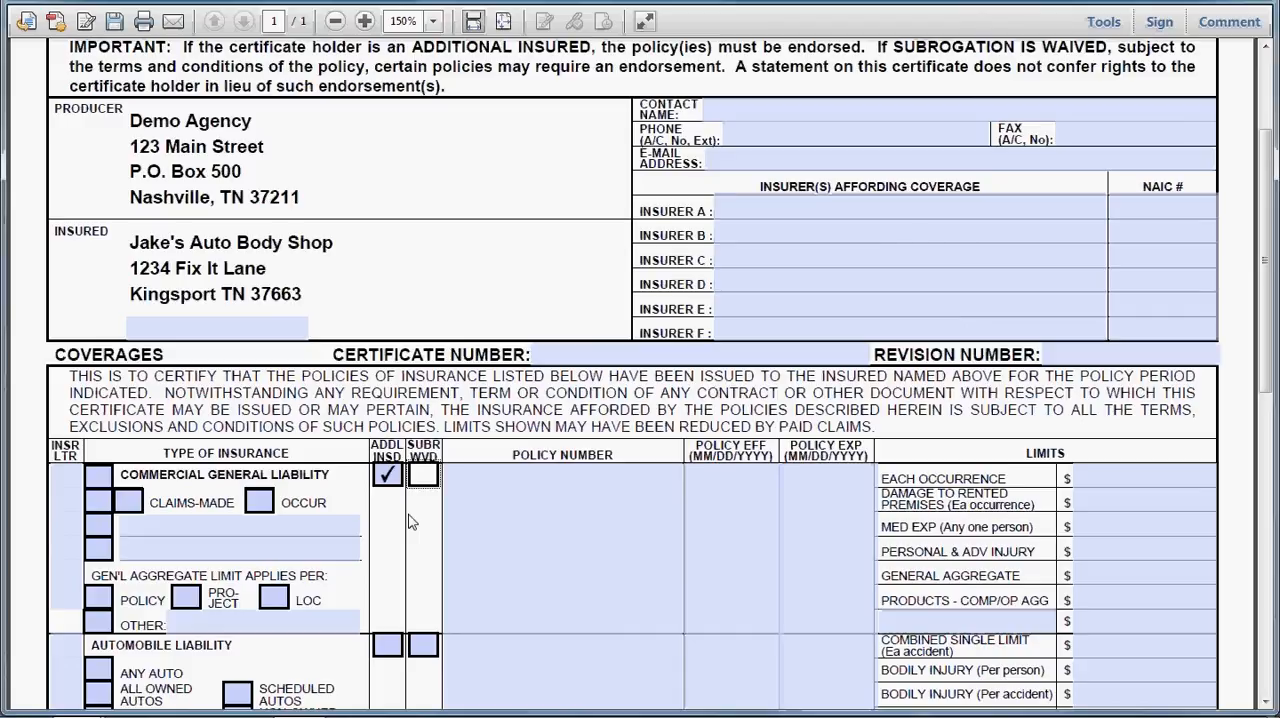
pyautogui.press('space')
pyautogui.press('space')
pyautogui.press('space')
pyautogui.press('space')
pyautogui.press('Tab')
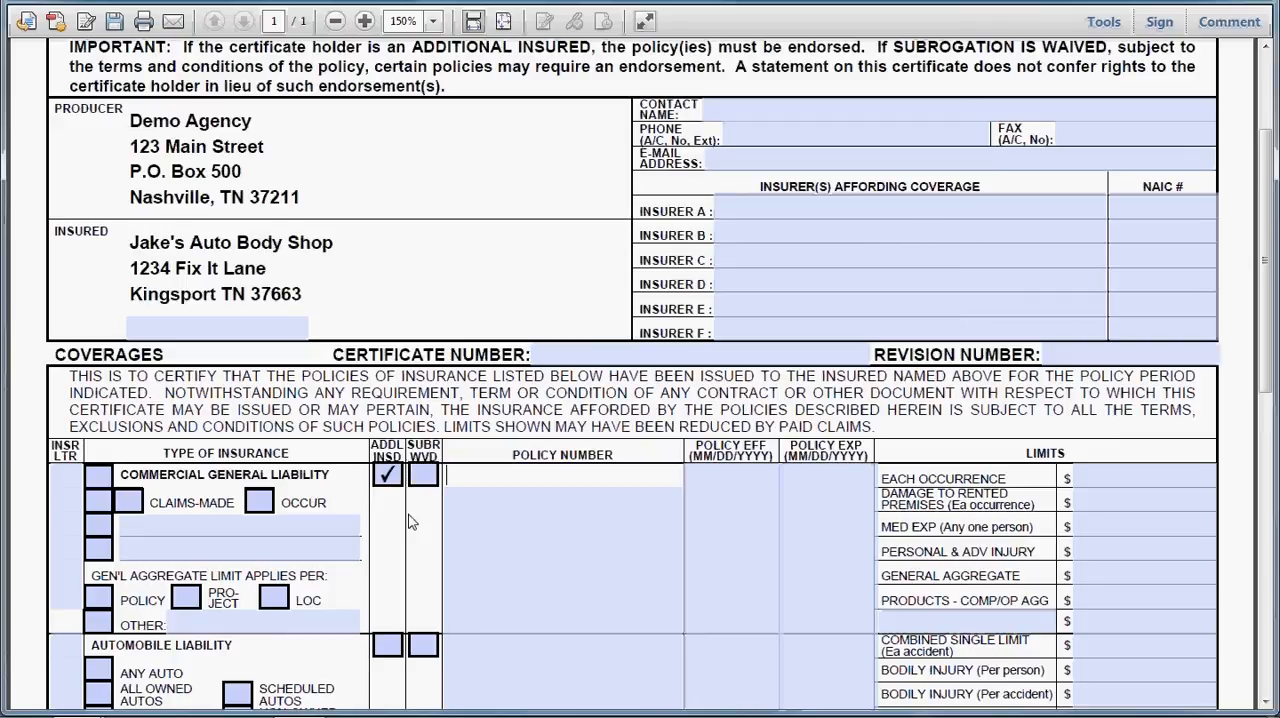
# Step: Try to enter 5/20/11 as the Commercial General Liability policy effective date
pyautogui.press('Tab')
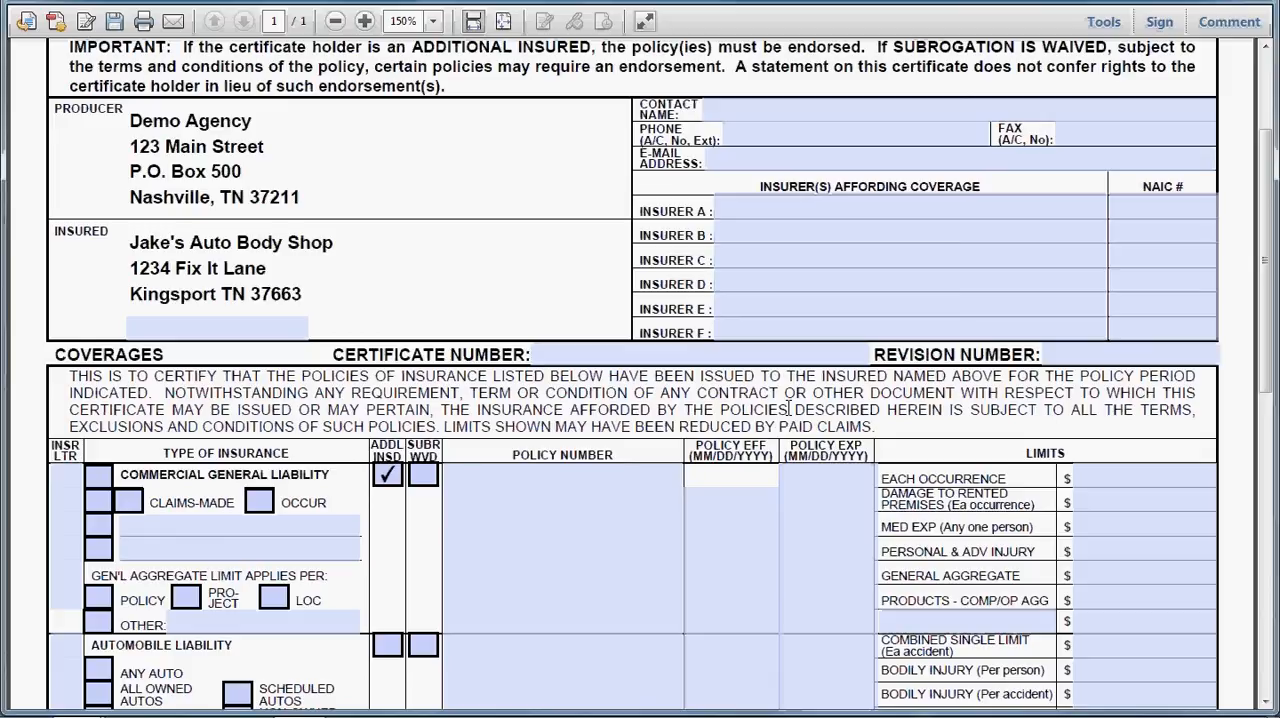
pyautogui.write('5/20/11')
pyautogui.press('Tab')
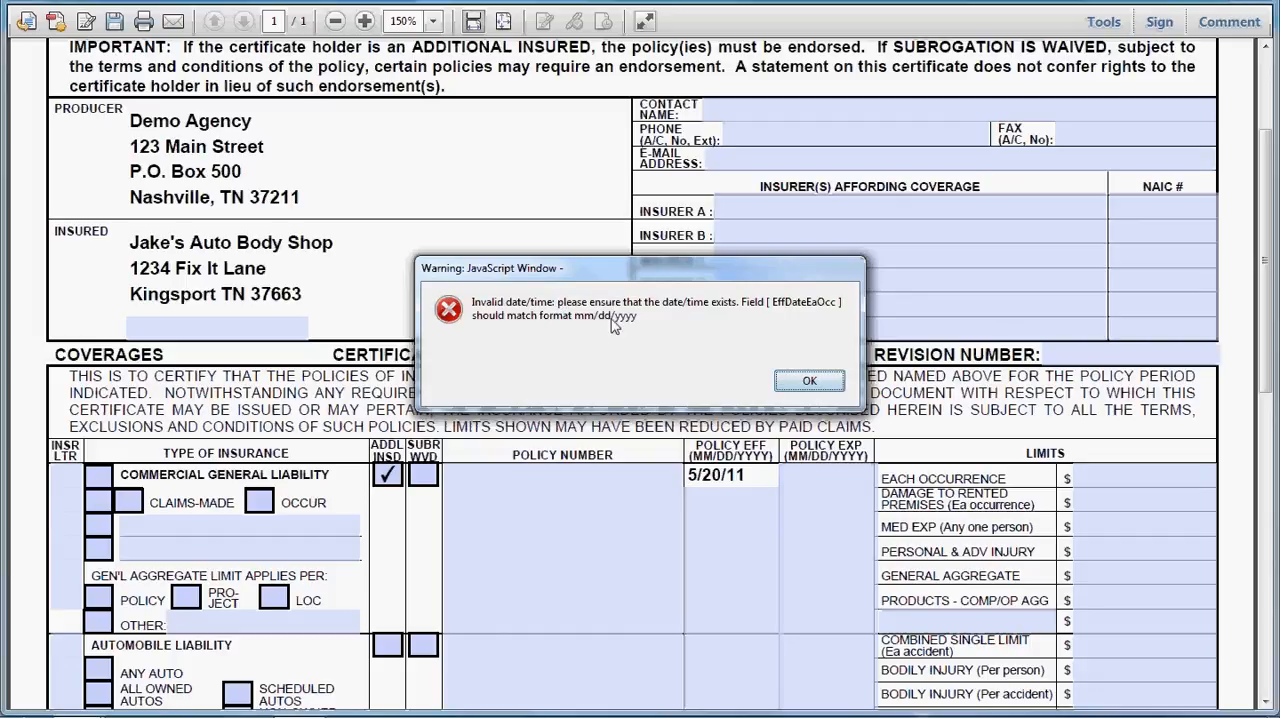
pyautogui.click(806, 383)
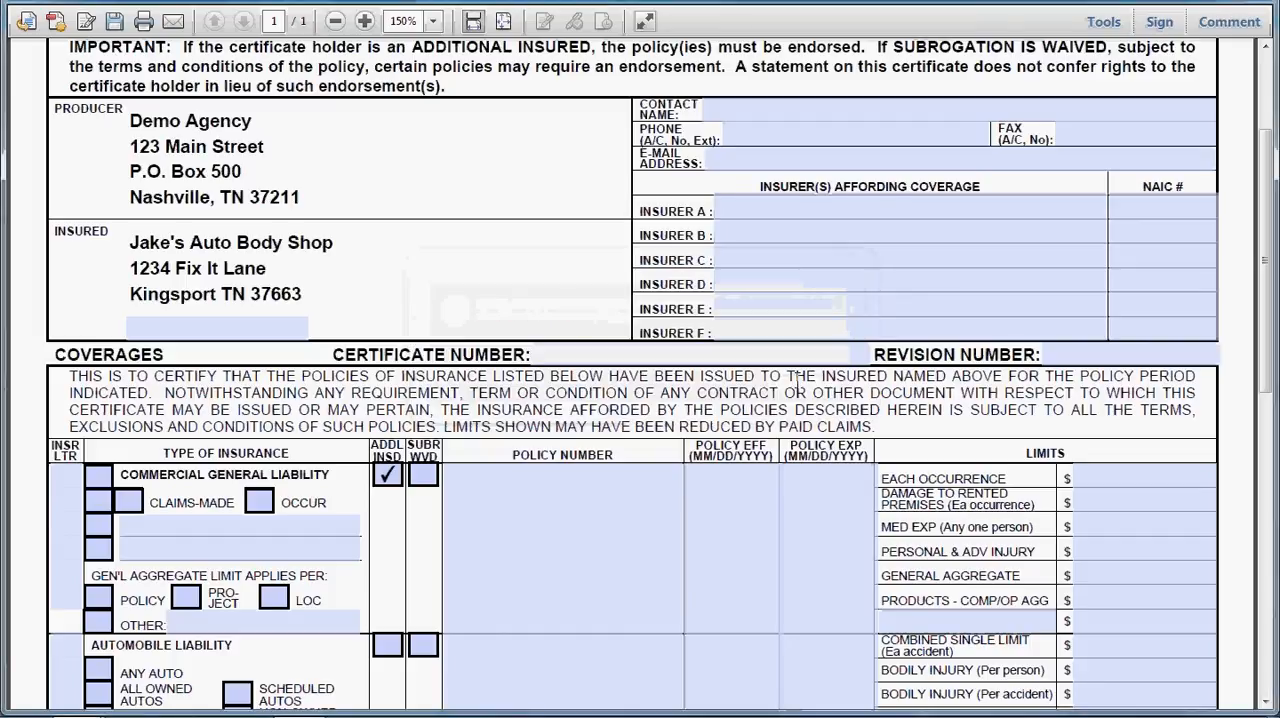
# Step: Set the Commercial General Liability policy effective date to 05/20/2011
pyautogui.click(700, 473)
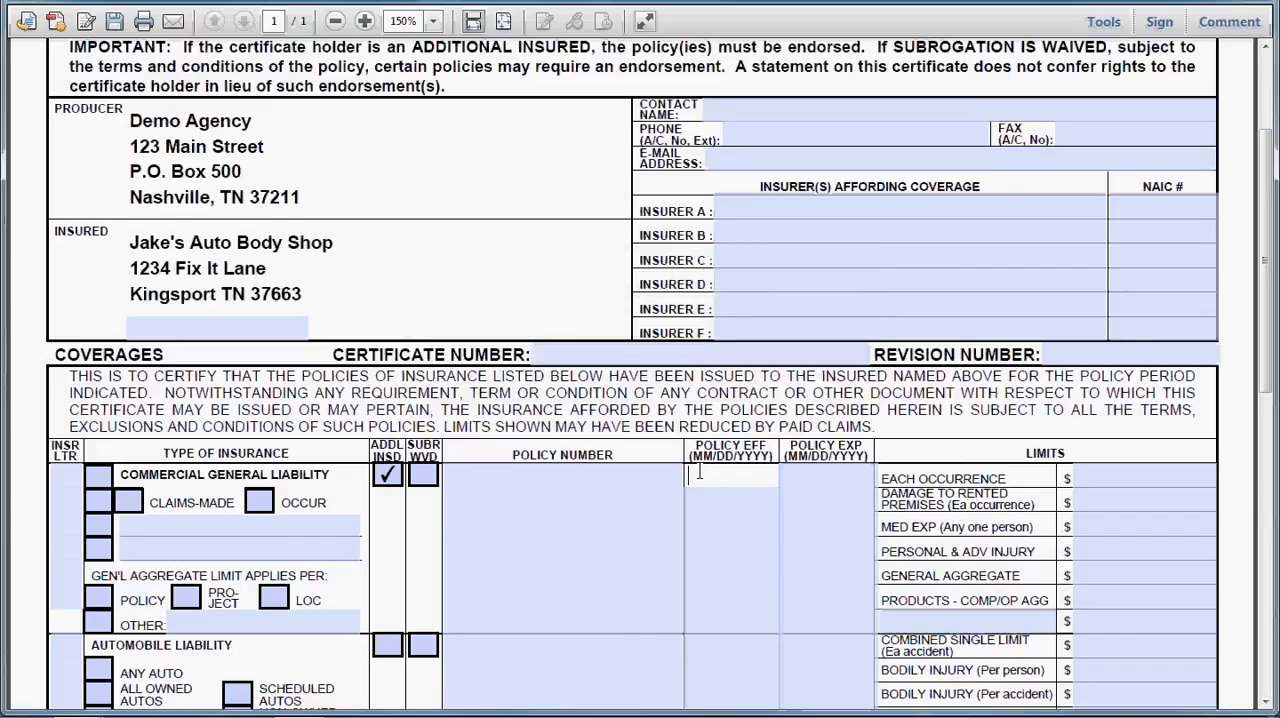
pyautogui.write('05/20/2011')
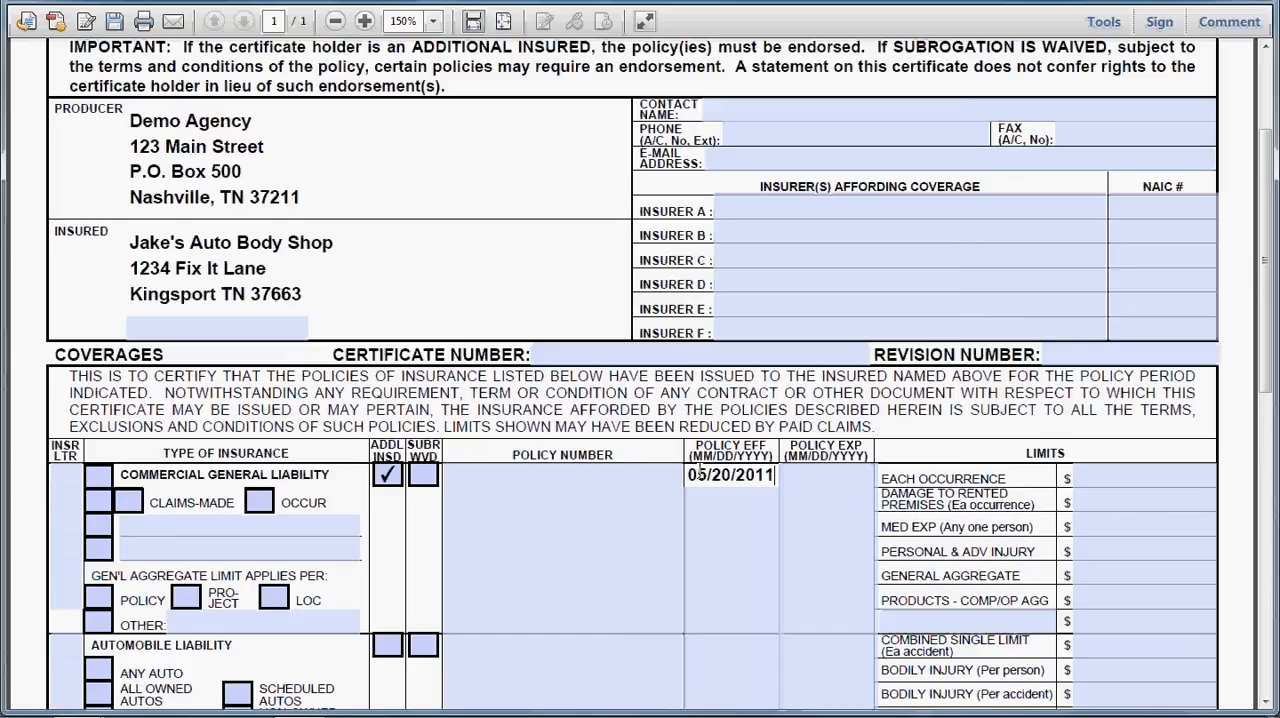
pyautogui.press('Tab')
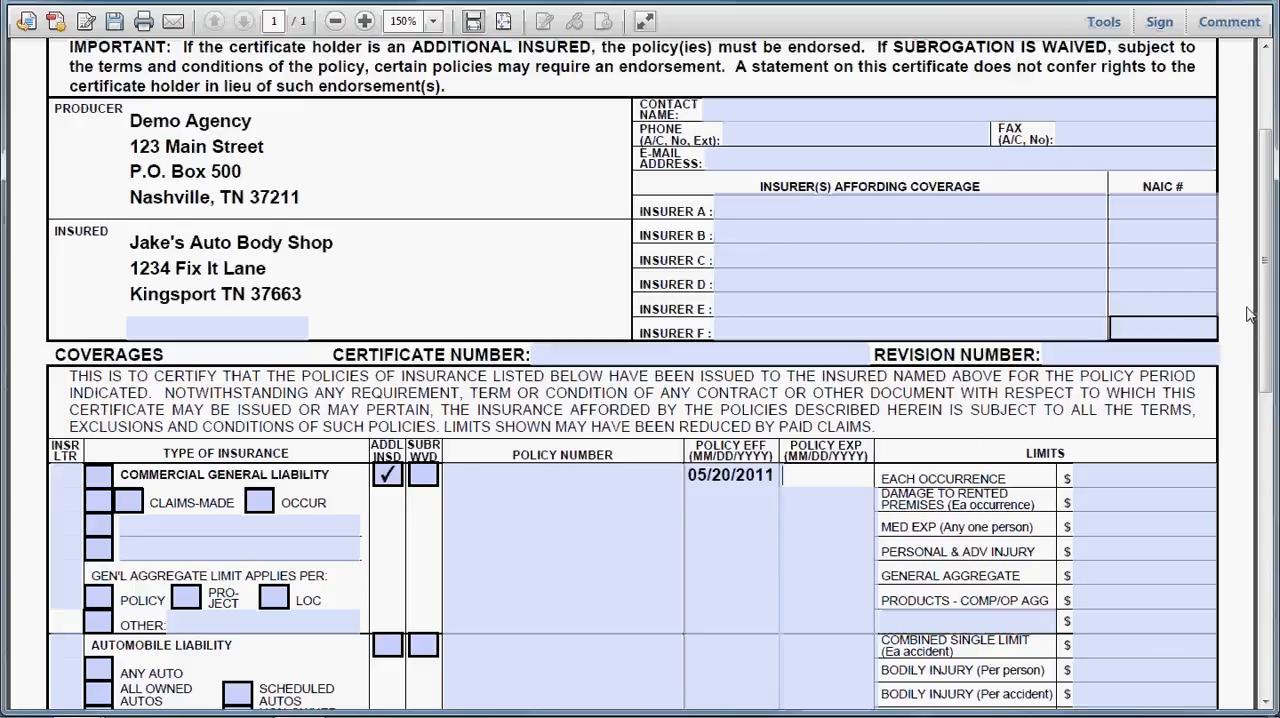
# Step: Save the certificate's form data and close its window
pyautogui.scroll(4, 1262, 313)
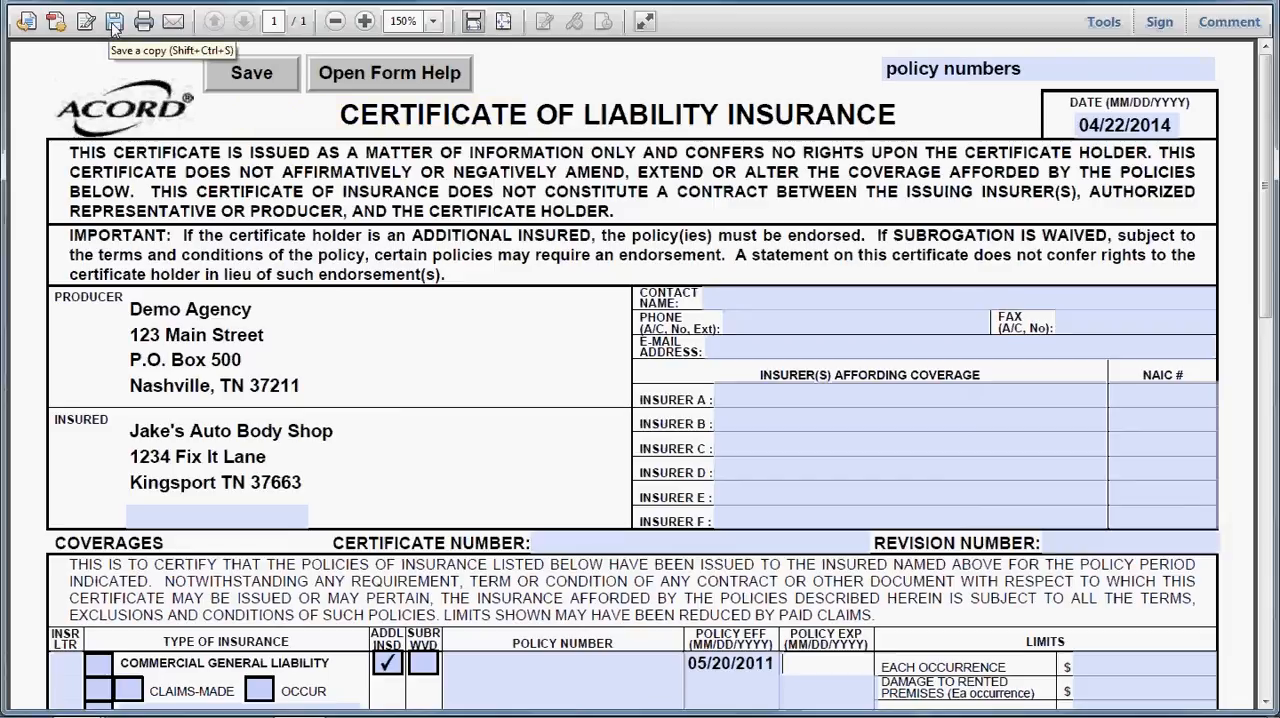
pyautogui.click(249, 75)
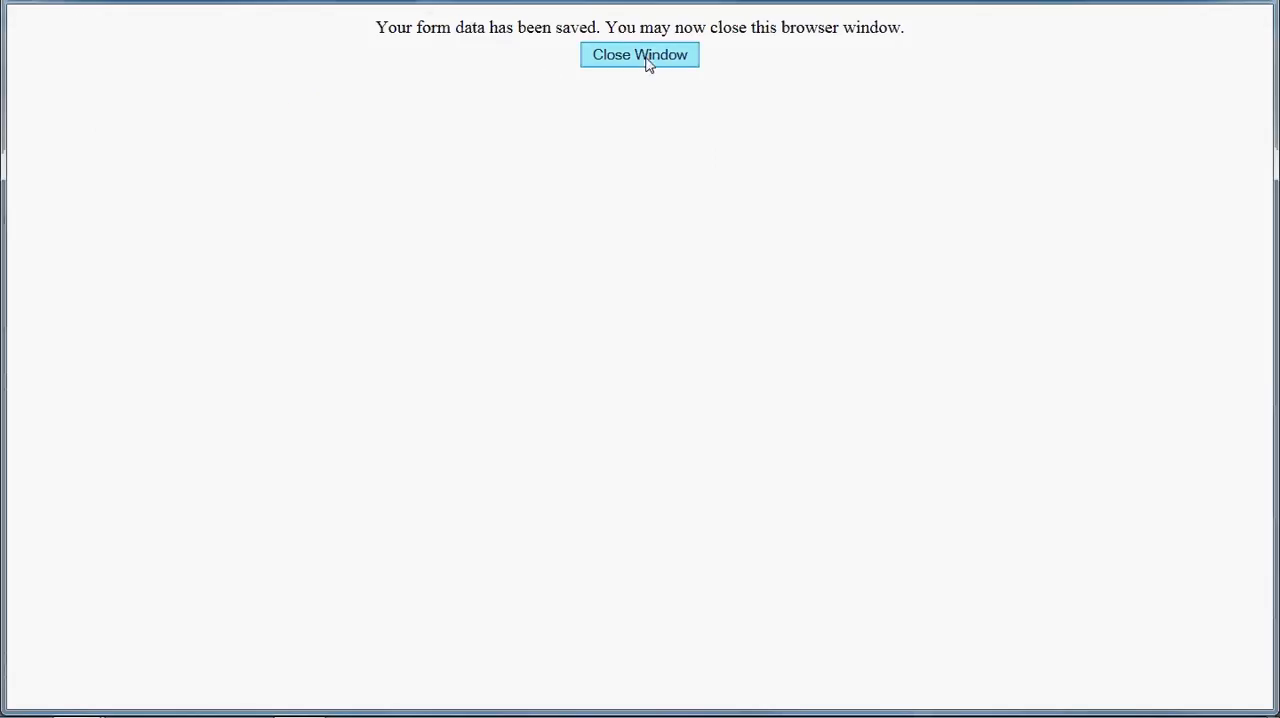
pyautogui.click(647, 62)
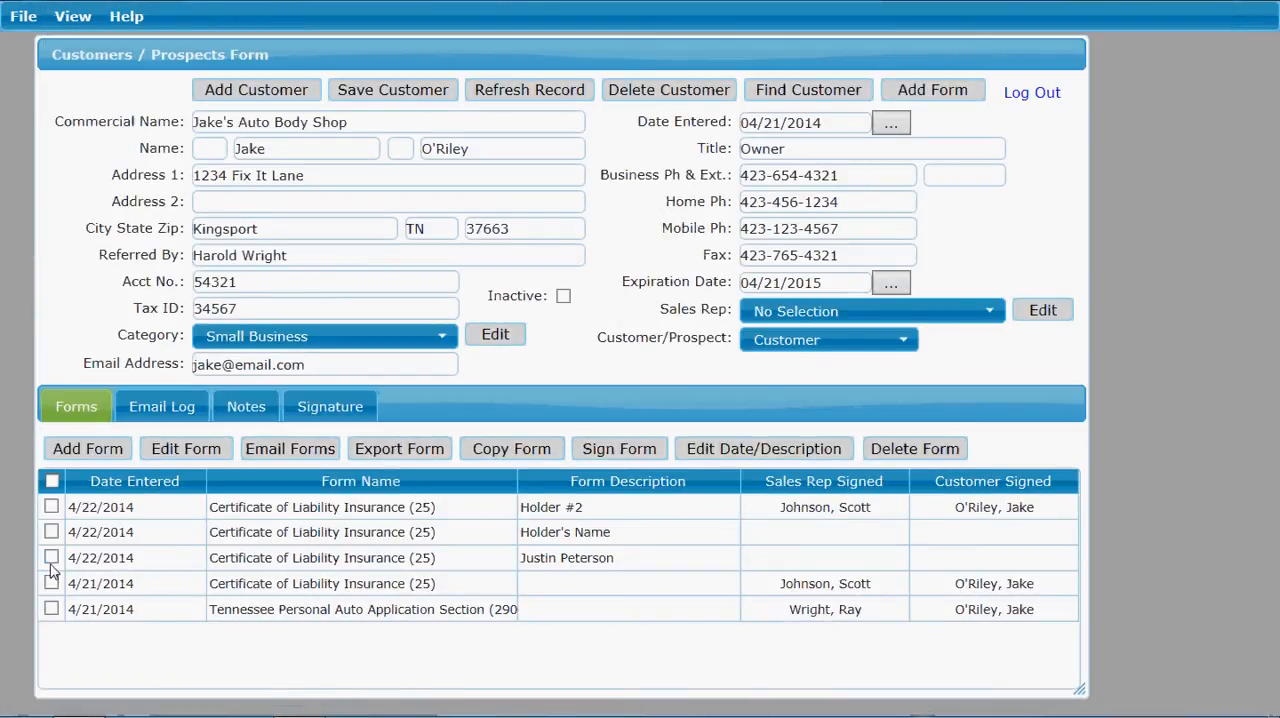
# Step: Edit the newly added Certificate of Liability Insurance (25) to fill in the contact's name, and save the form
pyautogui.click(112, 558)
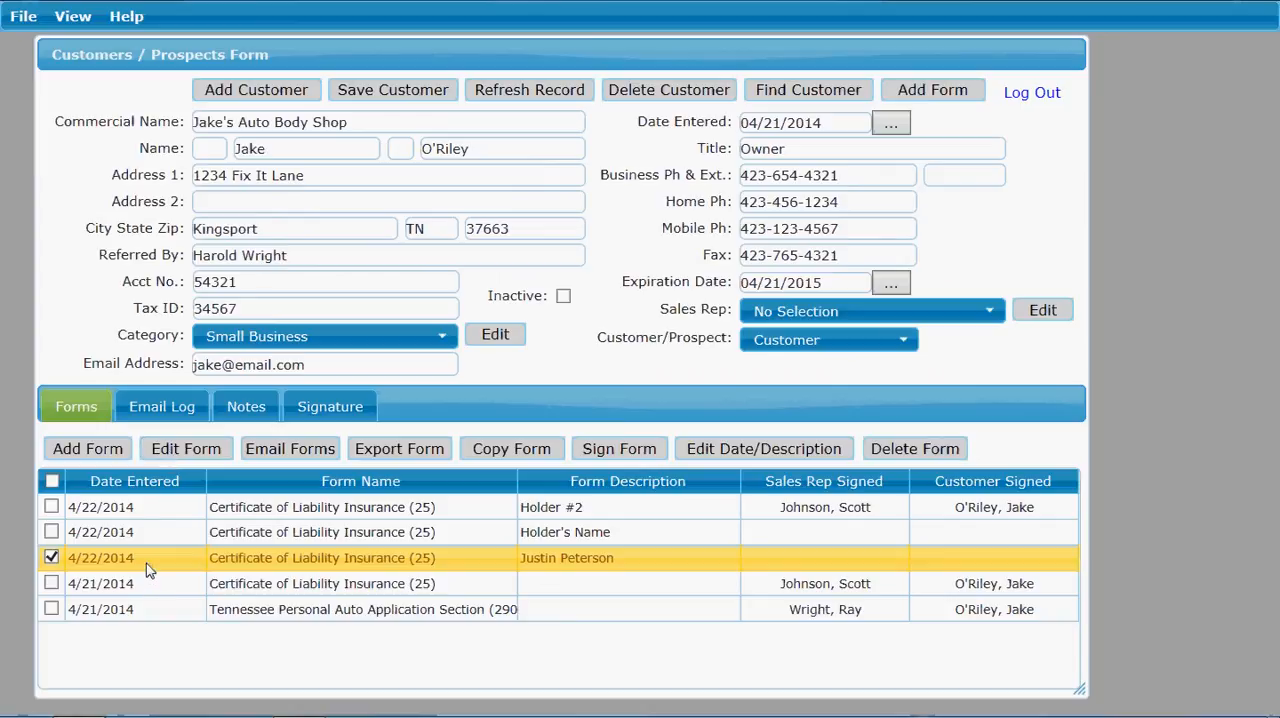
pyautogui.click(186, 456)
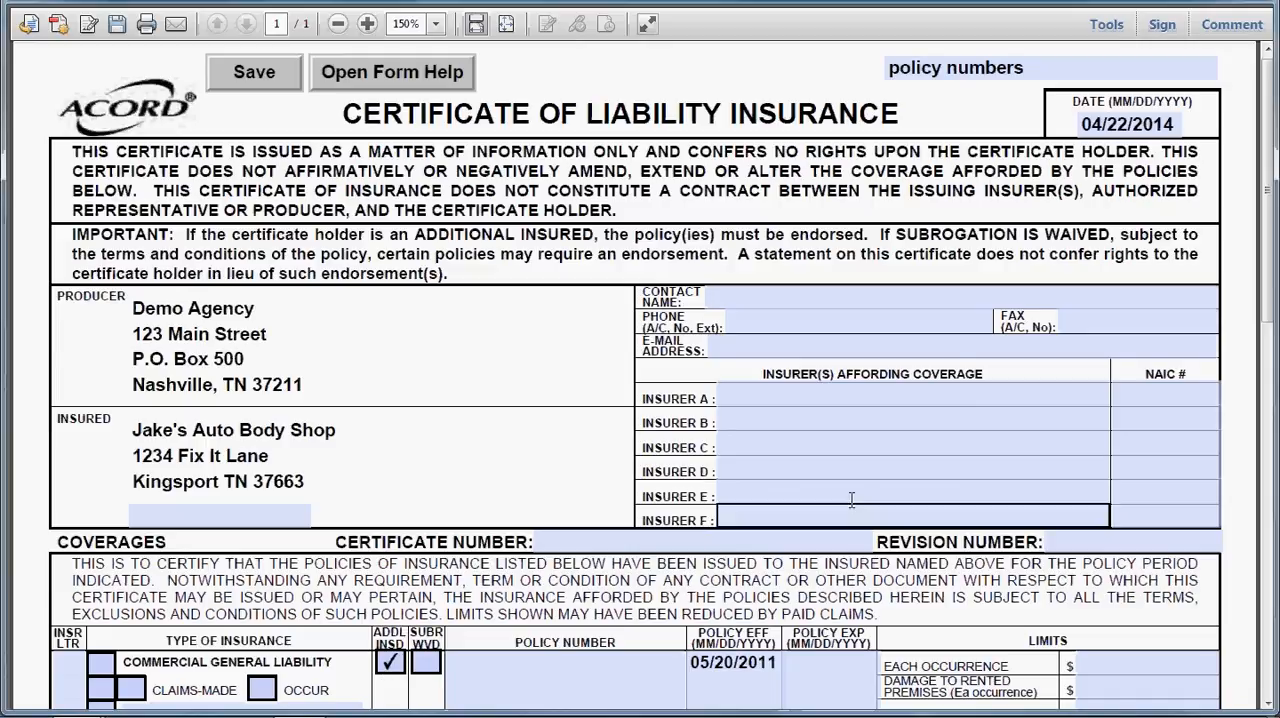
pyautogui.click(719, 304)
pyautogui.write('Jake')
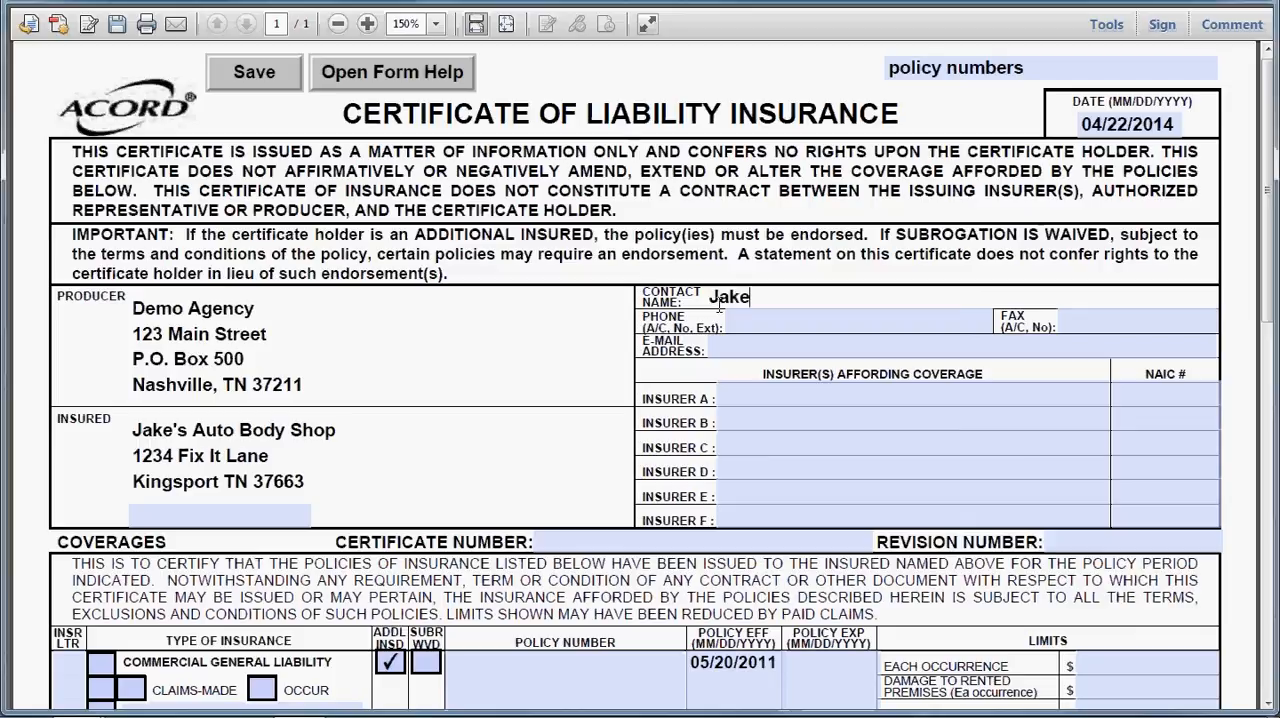
pyautogui.click(250, 72)
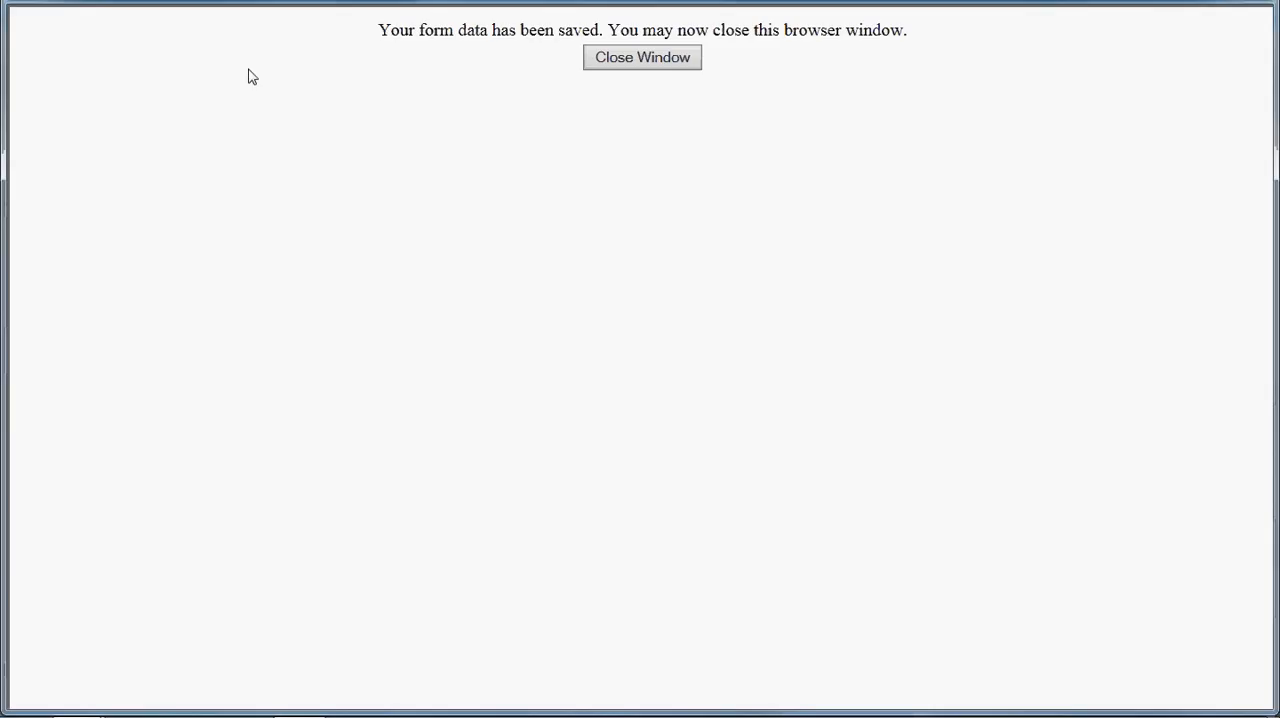
# Step: Close the browser window of the saved certificate form
pyautogui.click(614, 62)
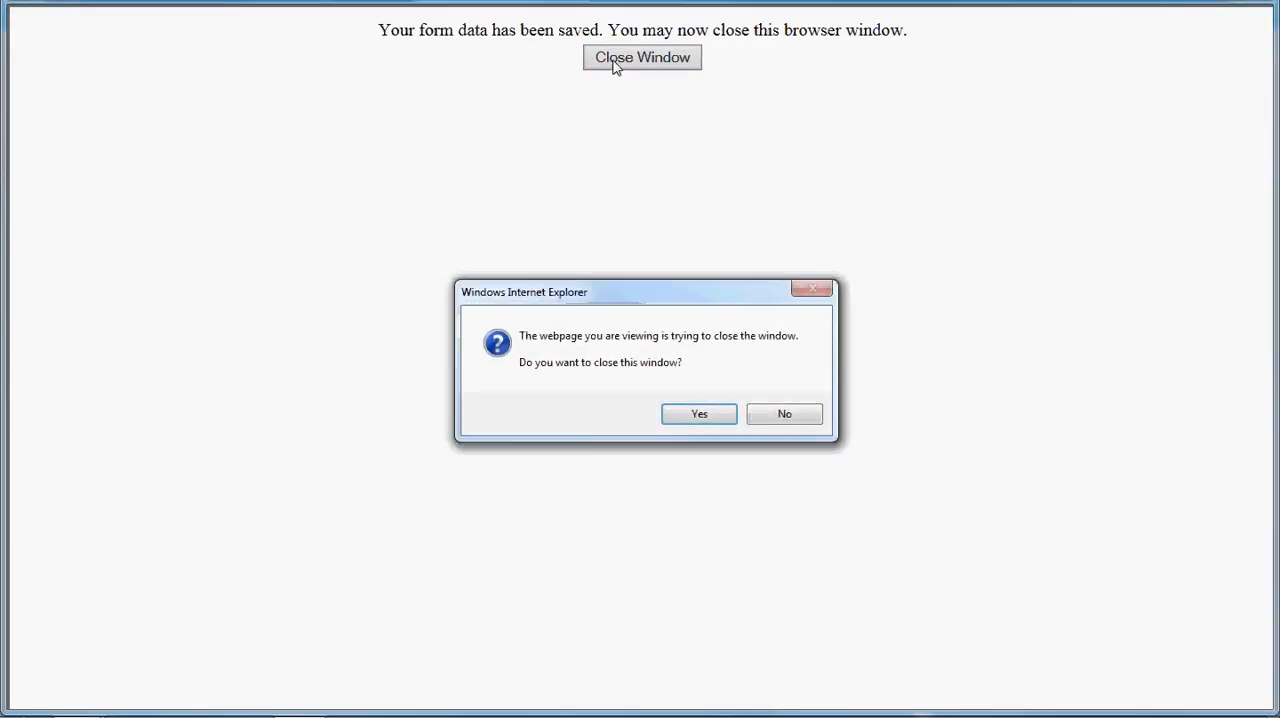
pyautogui.click(696, 414)
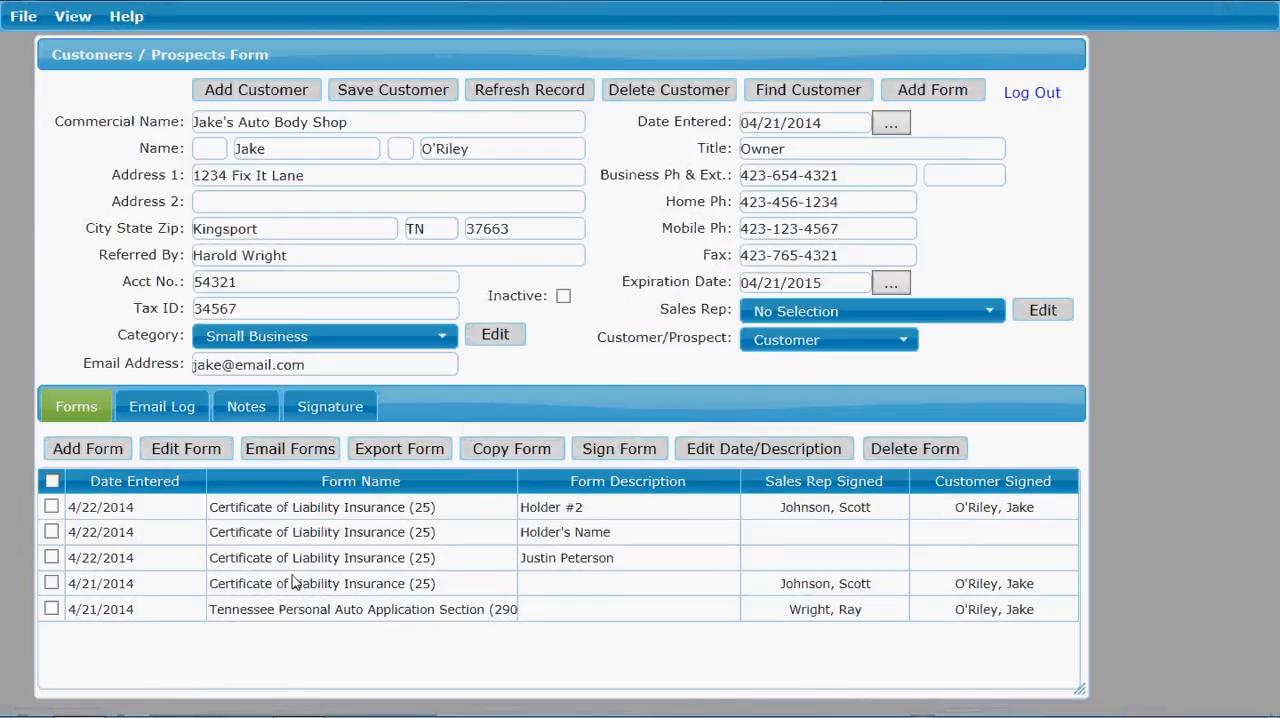
# Step: Start an email for two forms: the 4/22/2014 Certificate of Liability Insurance (25) described by a person's name and the Tennessee Personal Auto Application Section
pyautogui.click(97, 560)
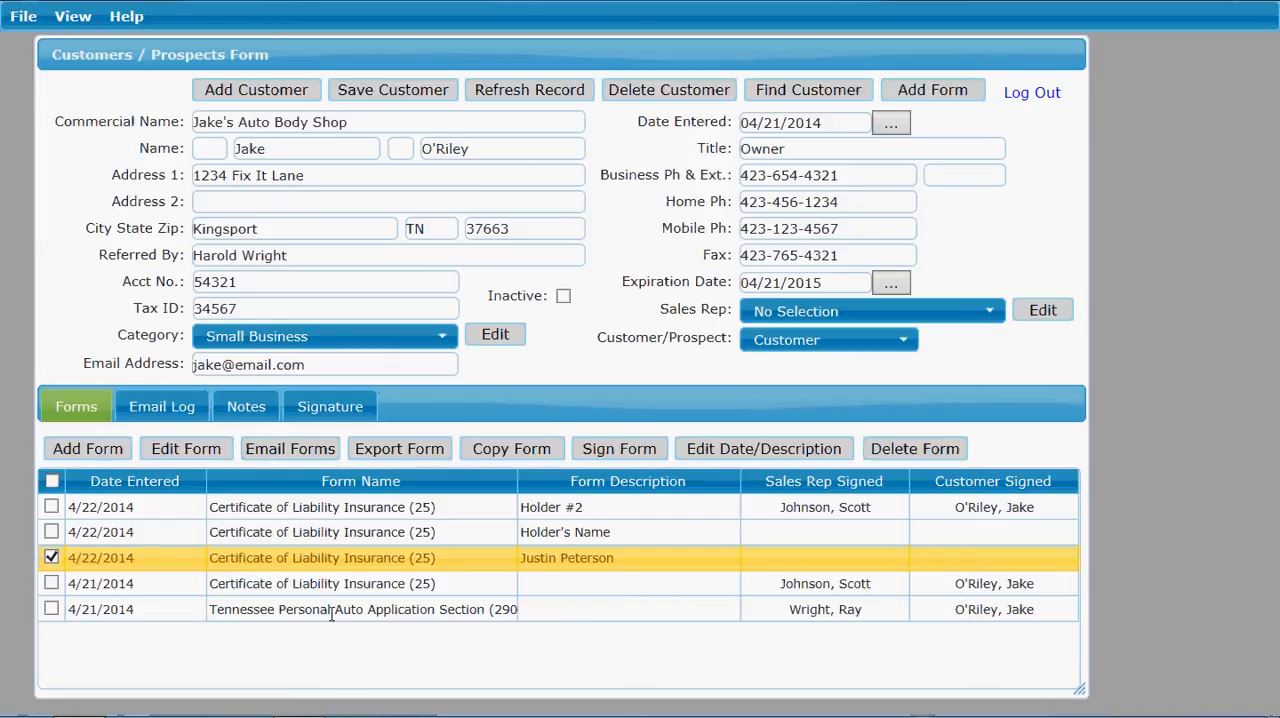
pyautogui.click(260, 612)
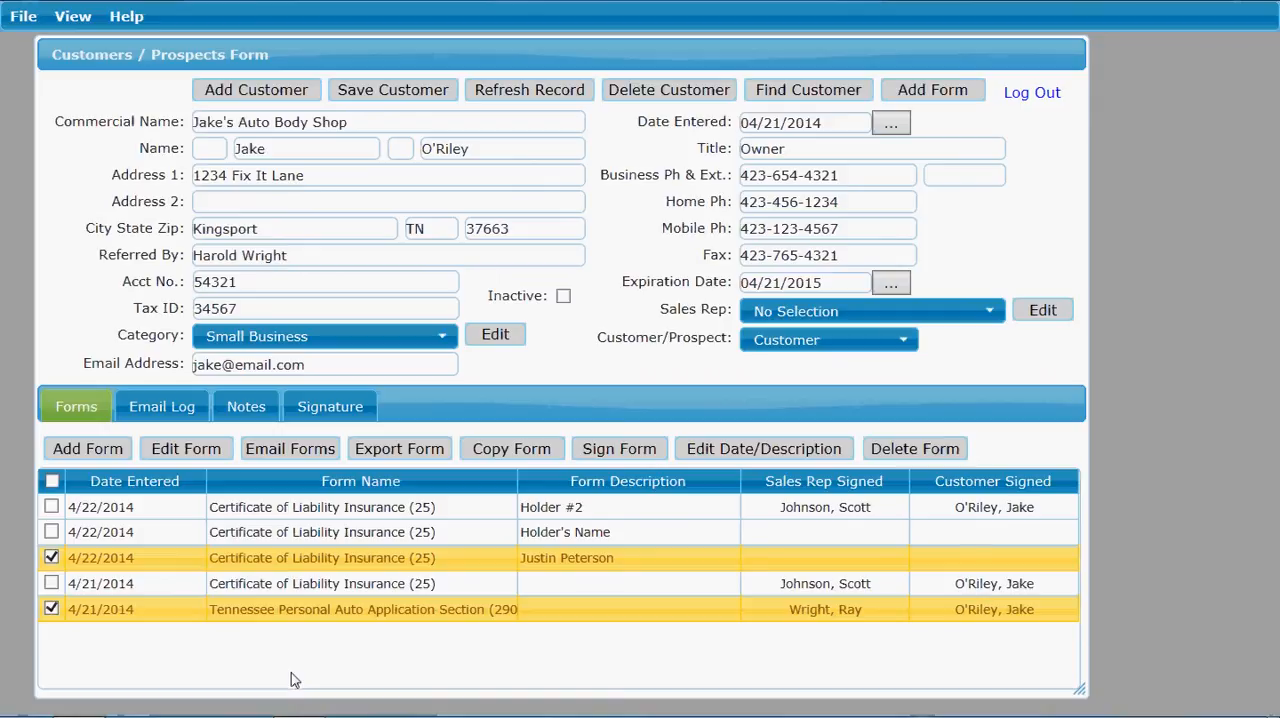
pyautogui.click(281, 452)
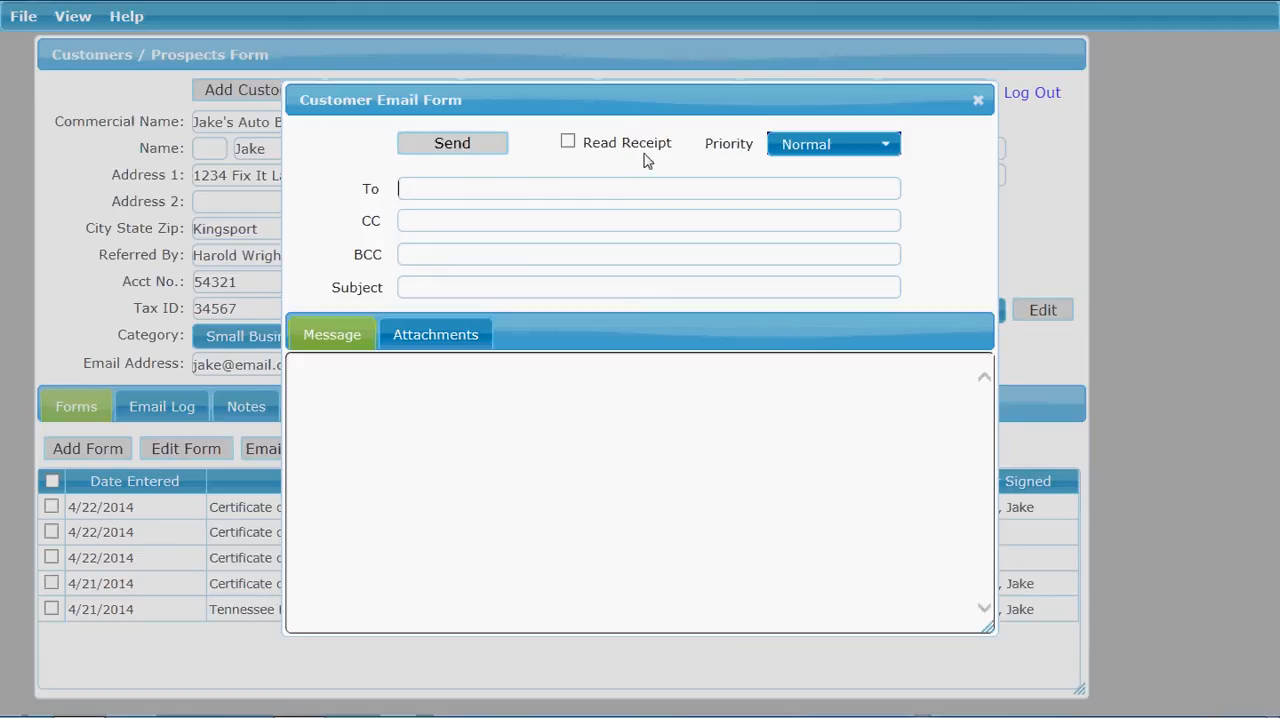
pyautogui.click(568, 143)
pyautogui.click(568, 143)
pyautogui.click(887, 155)
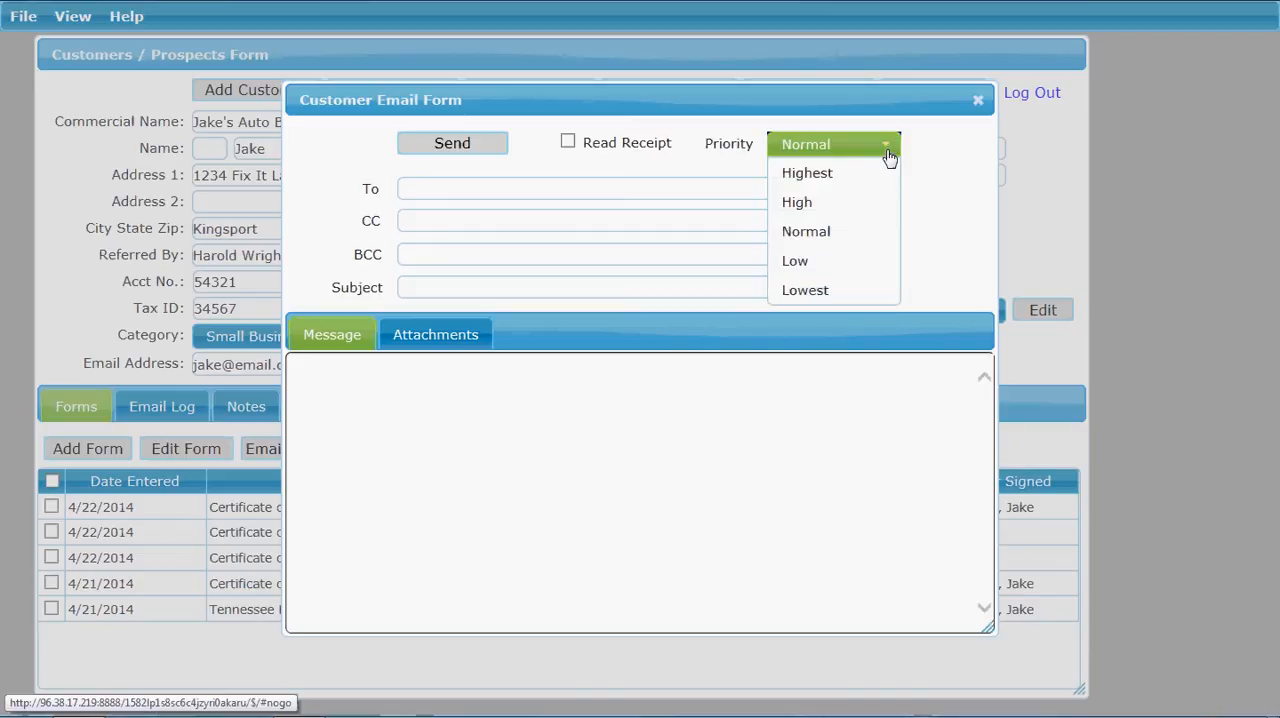
pyautogui.click(888, 157)
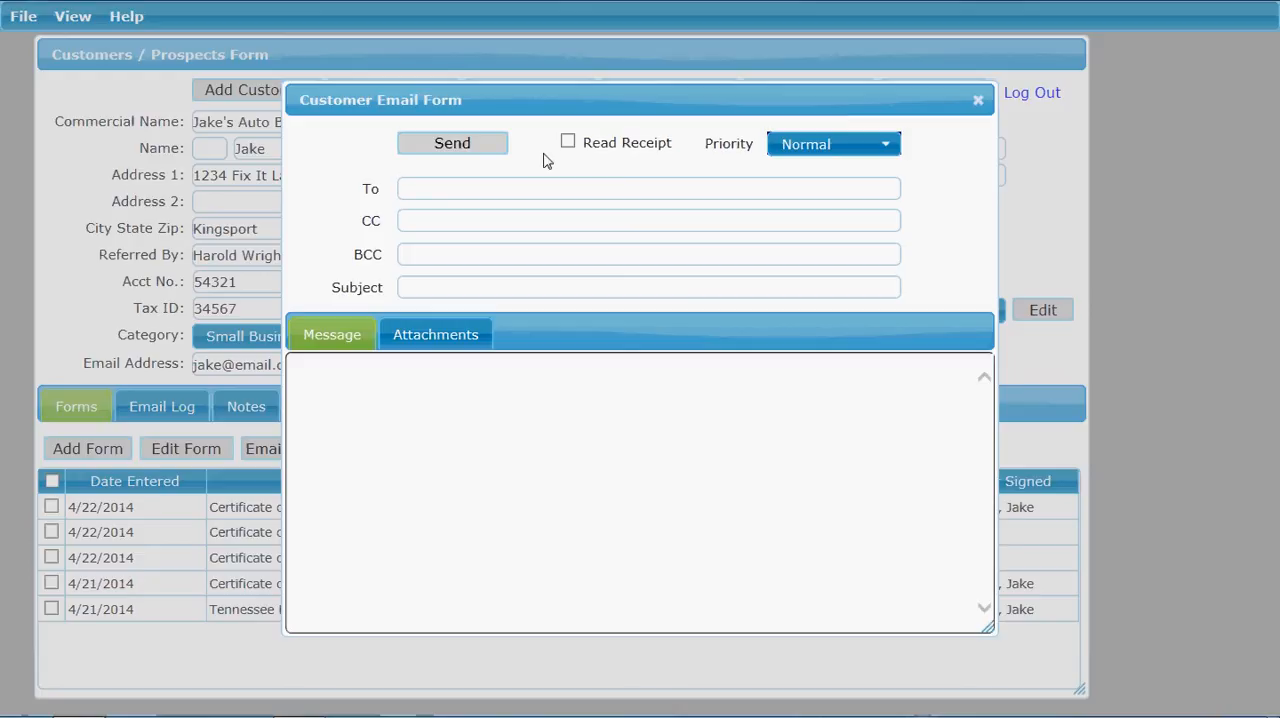
# Step: Enter the recipient's e-mail address and set the email subject to "Forms You Requested"
pyautogui.press('Tab')
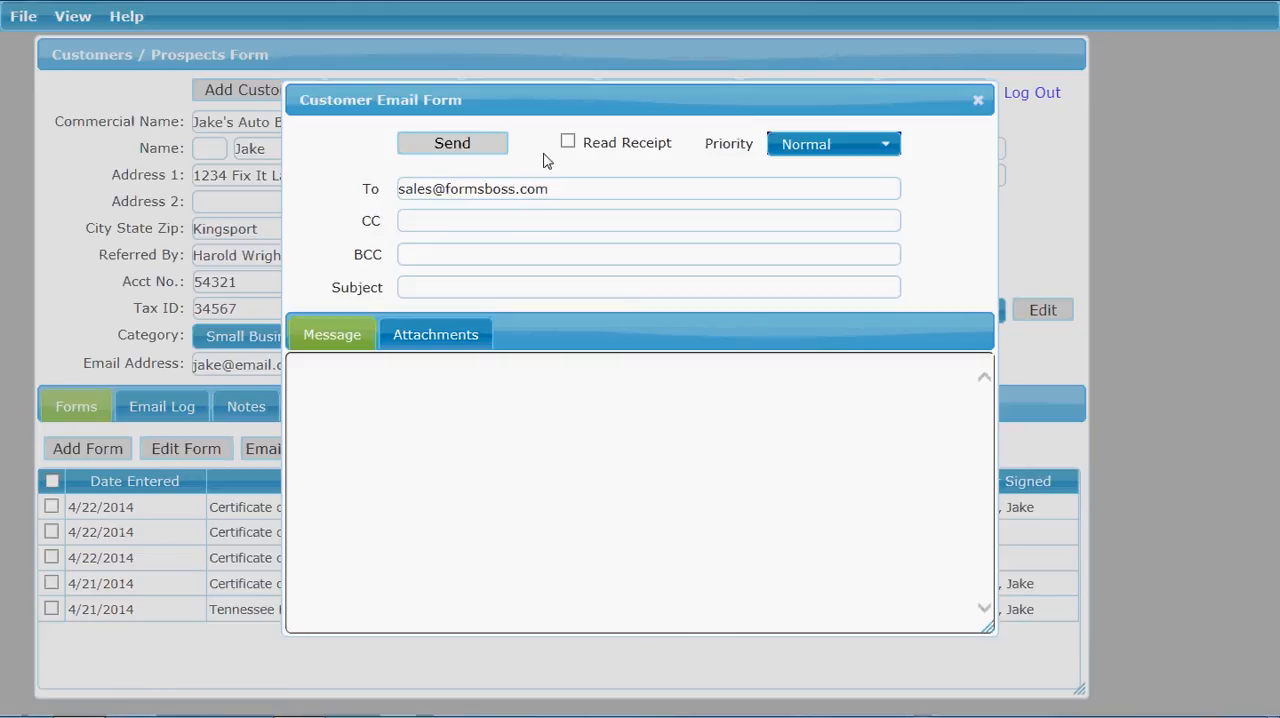
pyautogui.write('Forms You Requested')
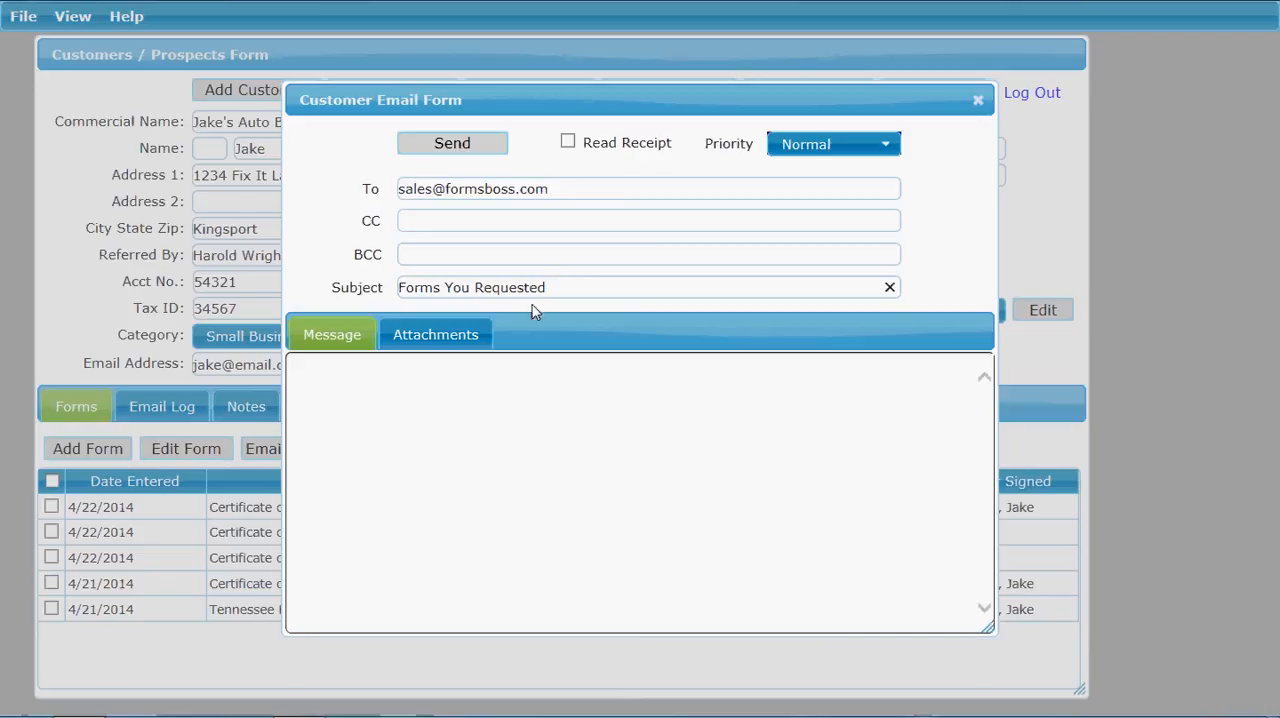
# Step: Write the email message "Here are the forms you requested. Let us know if you have any questions."
pyautogui.click(411, 425)
pyautogui.write('Here are the forms you re')
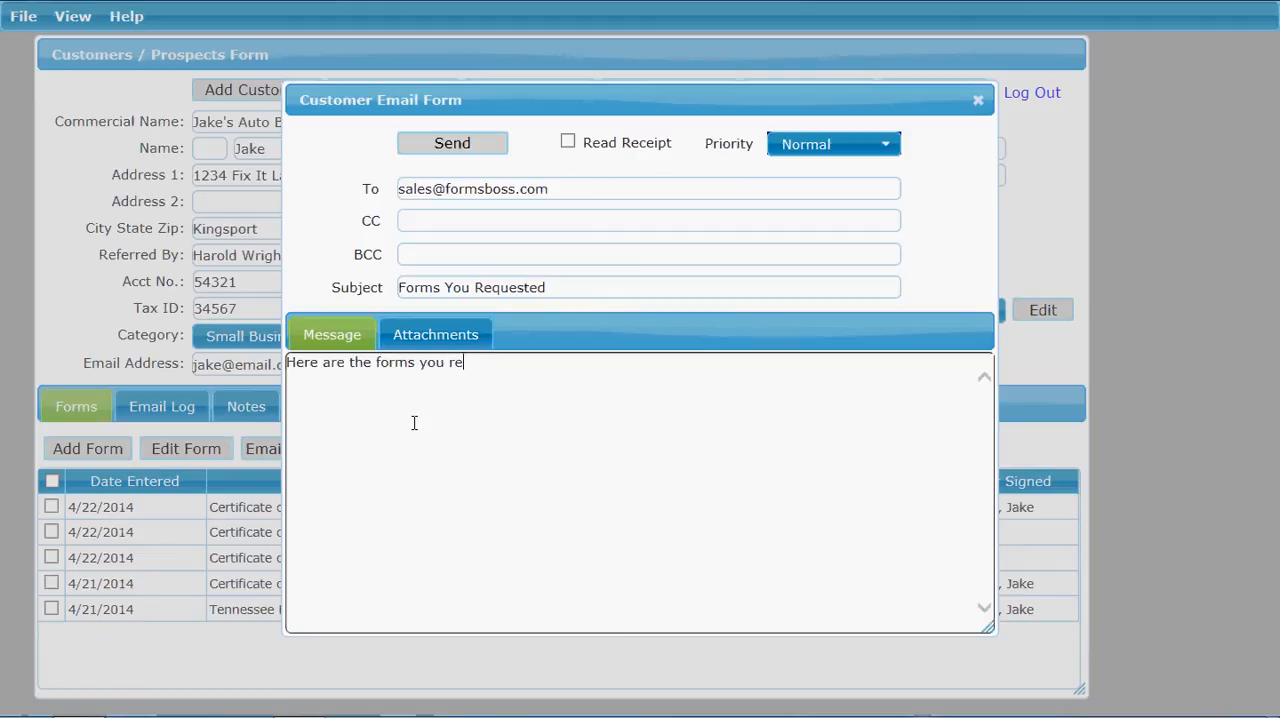
pyautogui.write('quested. Let us know i')
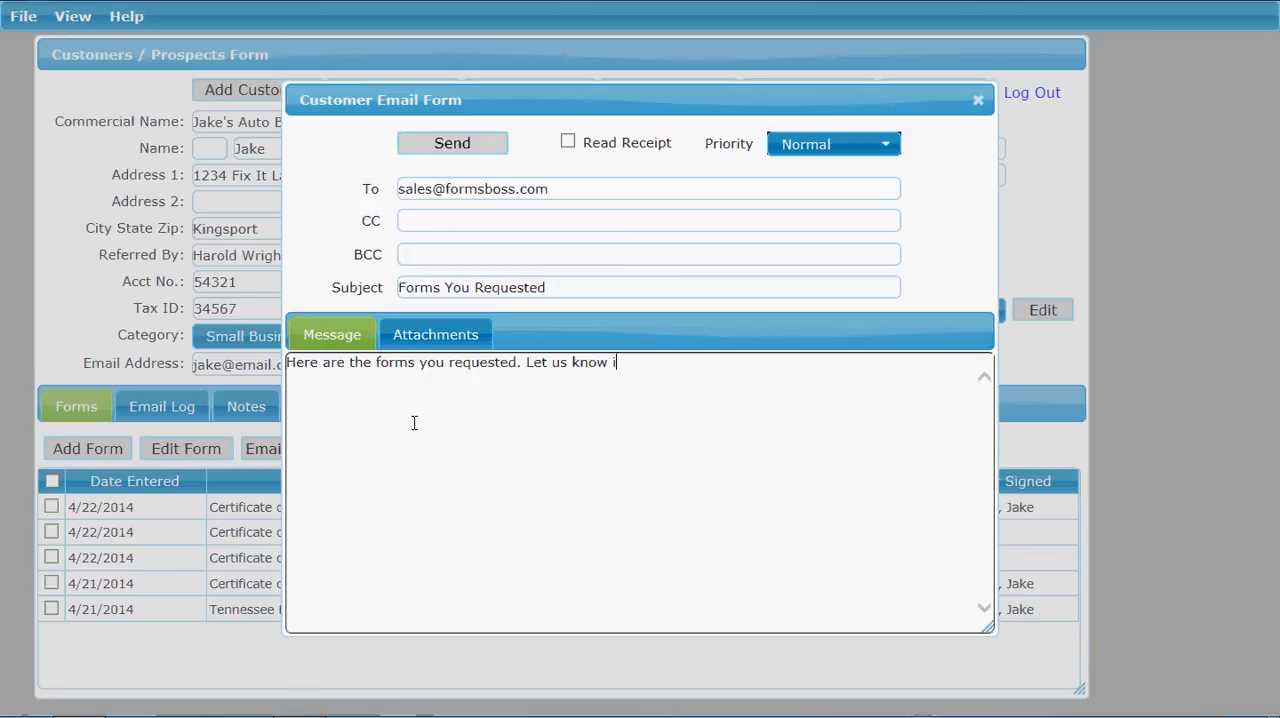
pyautogui.write('f you have any questions.')
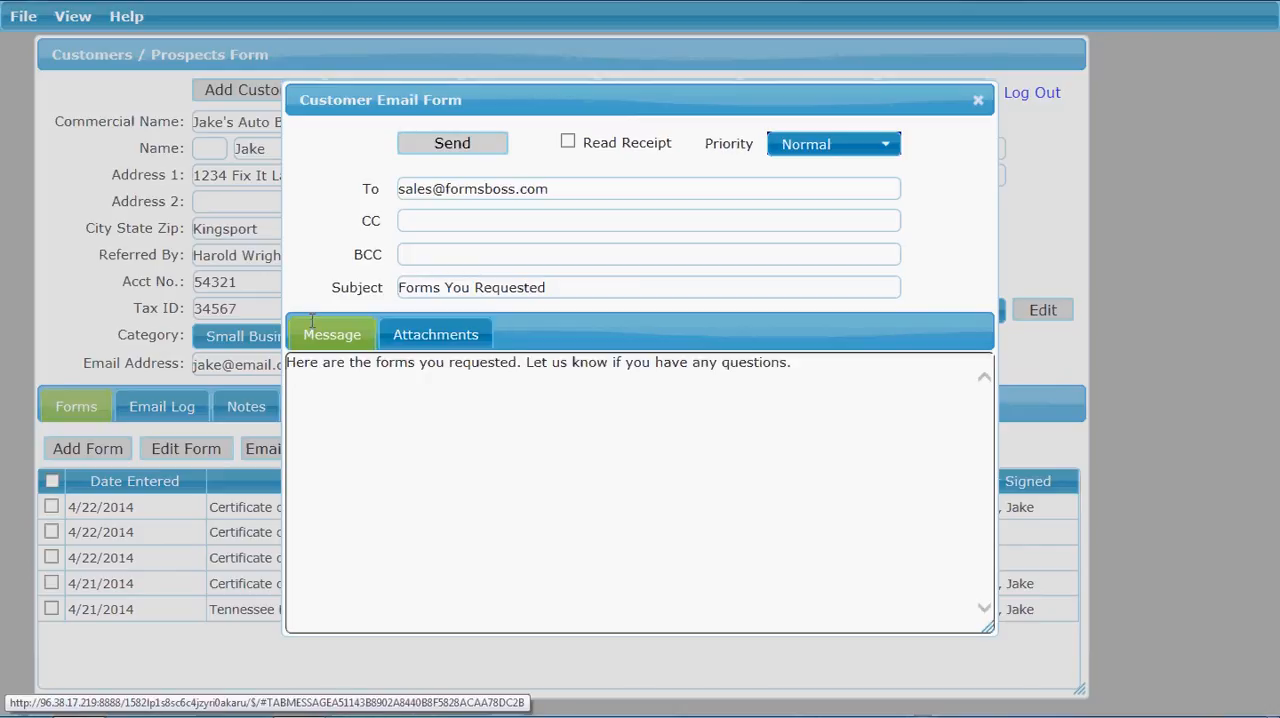
# Step: Review the email's PDF attachments, and send the message and close the email form
pyautogui.click(431, 345)
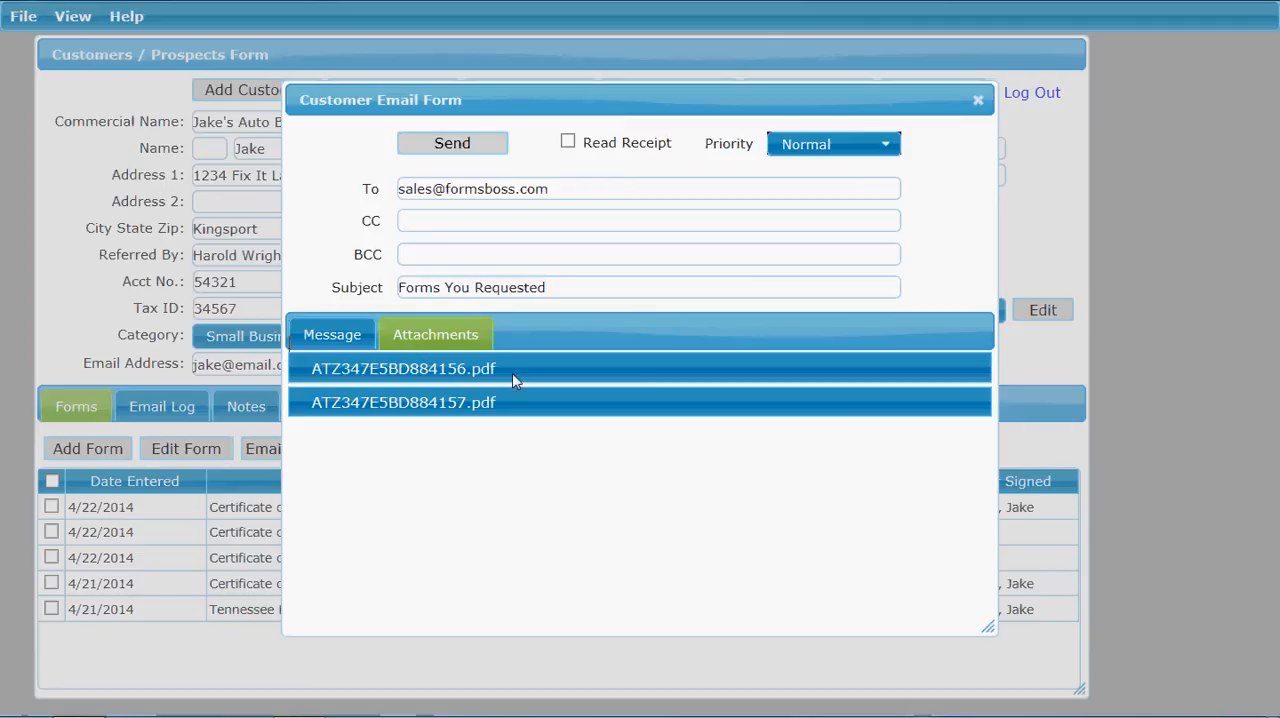
pyautogui.click(342, 336)
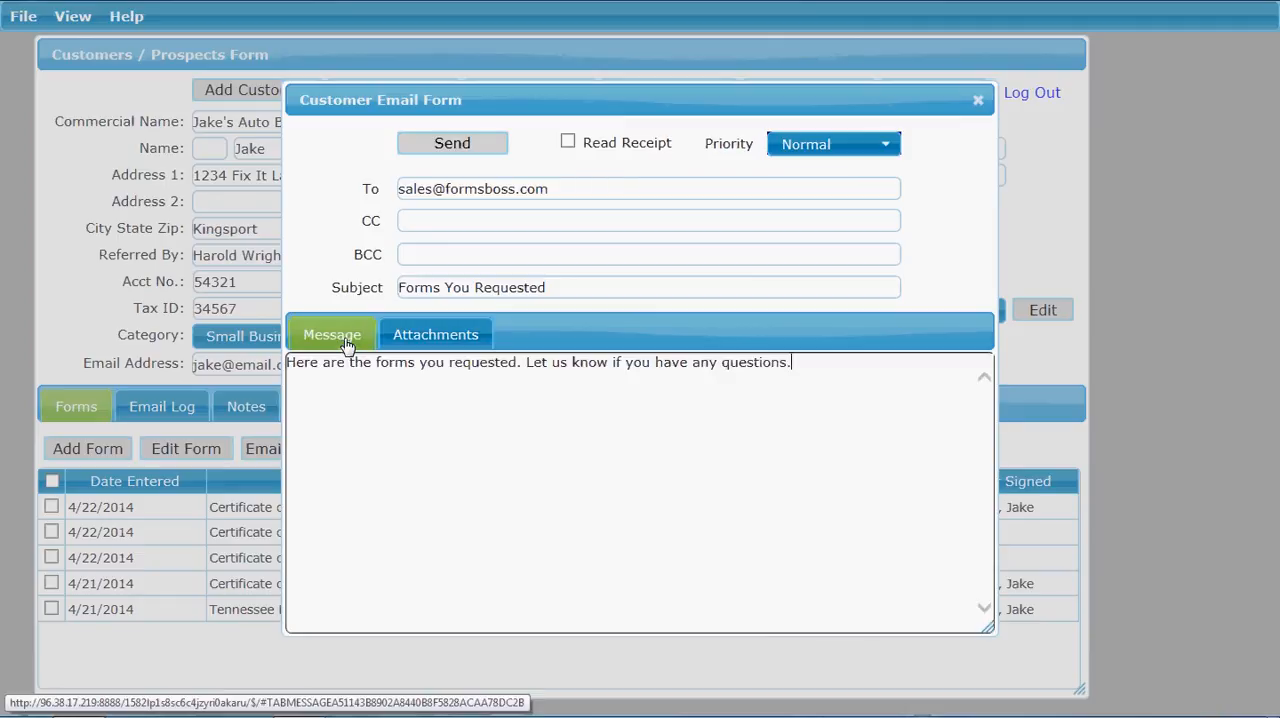
pyautogui.click(448, 145)
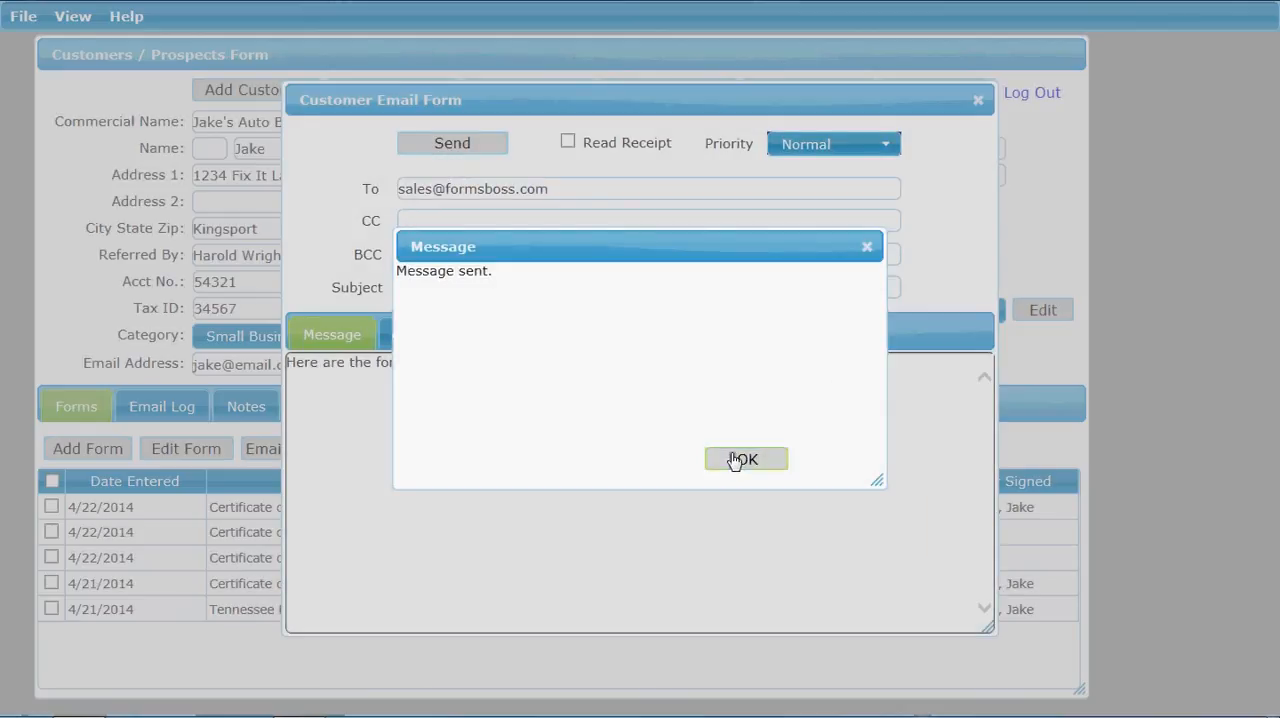
pyautogui.click(745, 458)
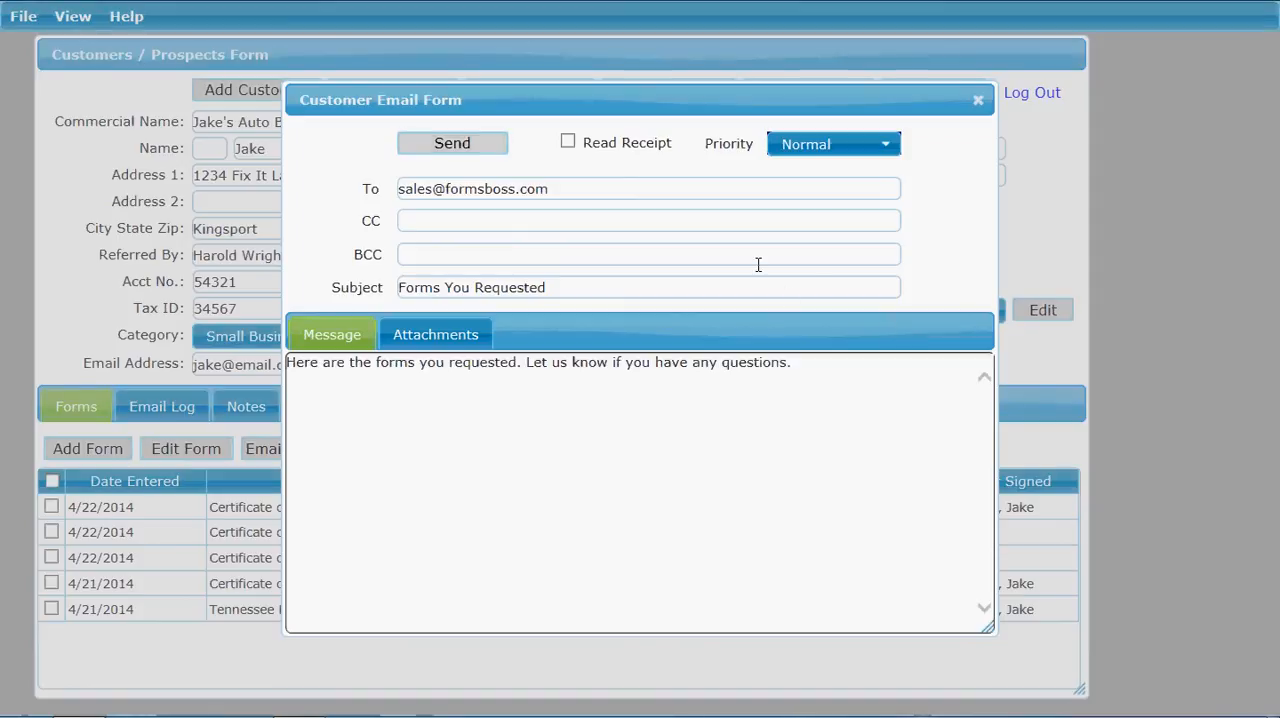
pyautogui.click(977, 104)
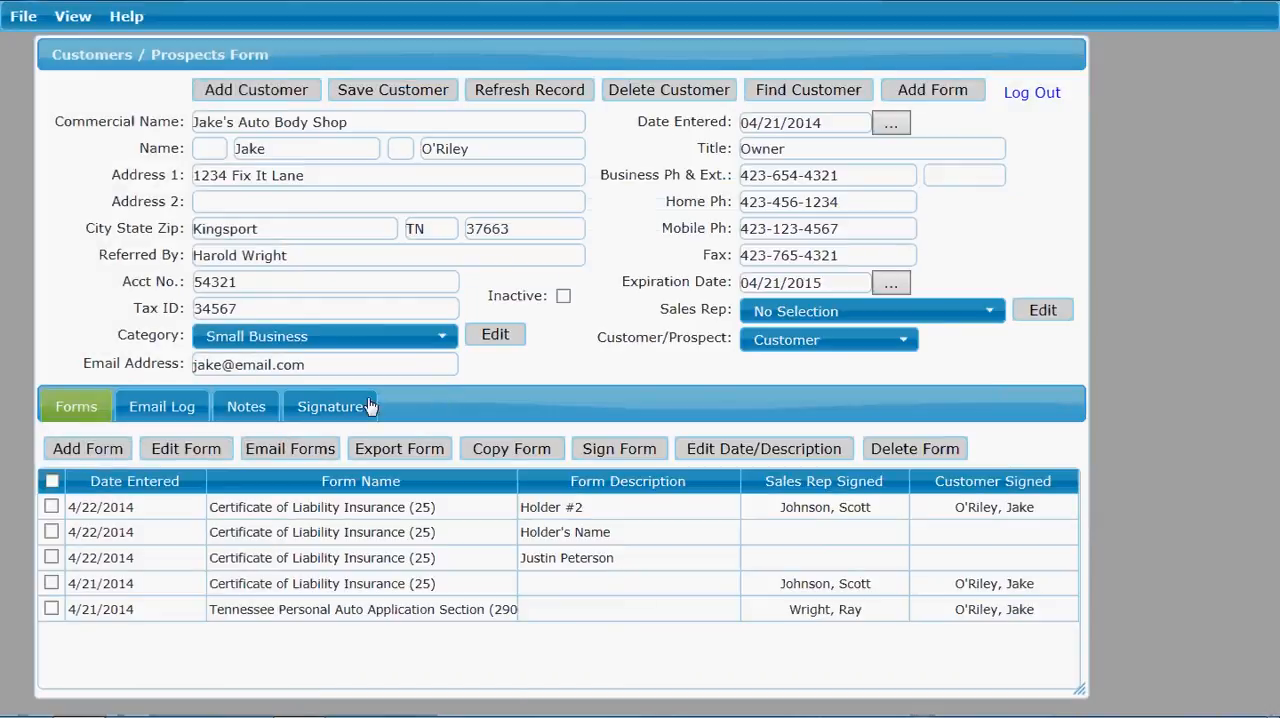
# Step: Delete the "Forms You Requested" entry from the customer's email log
pyautogui.click(150, 417)
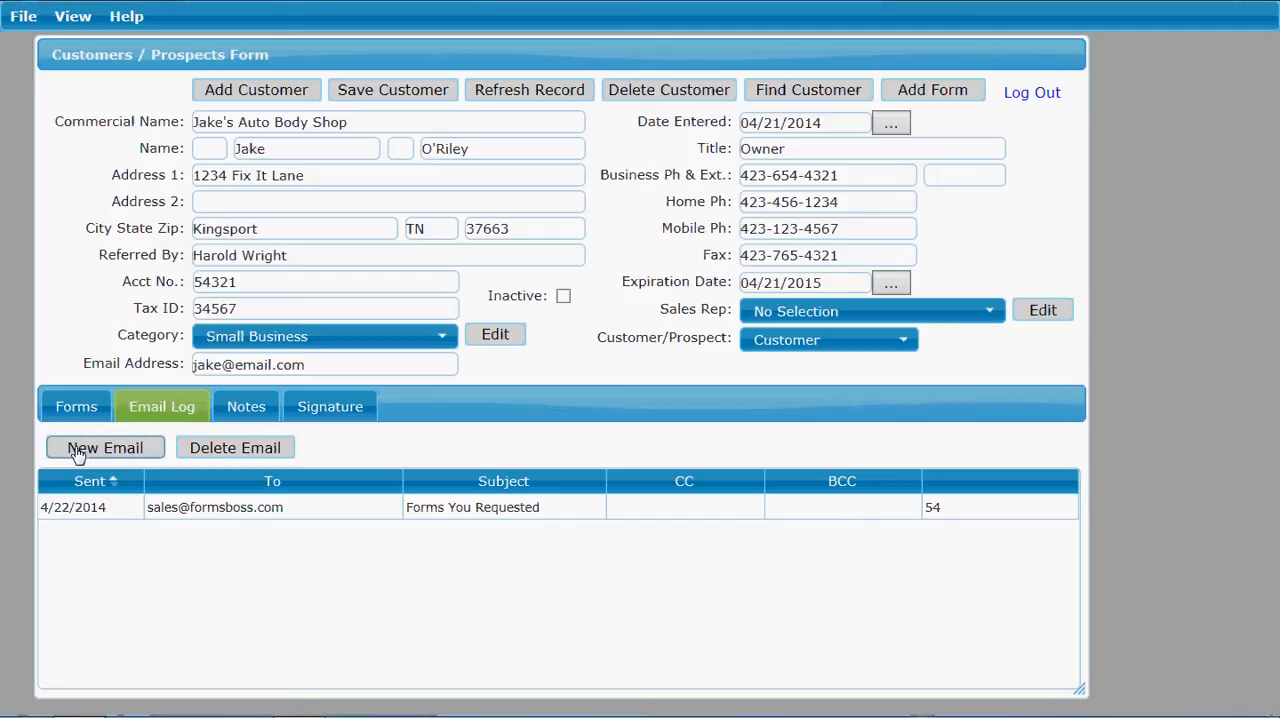
pyautogui.click(206, 516)
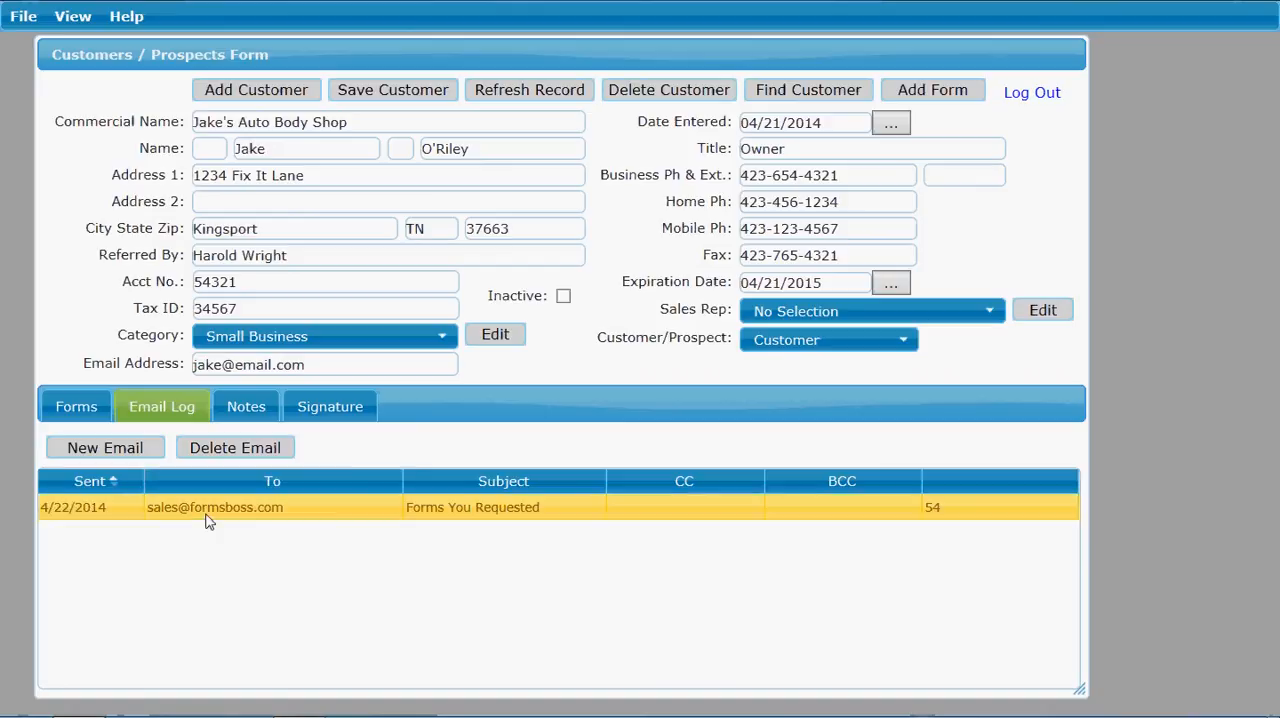
pyautogui.click(230, 452)
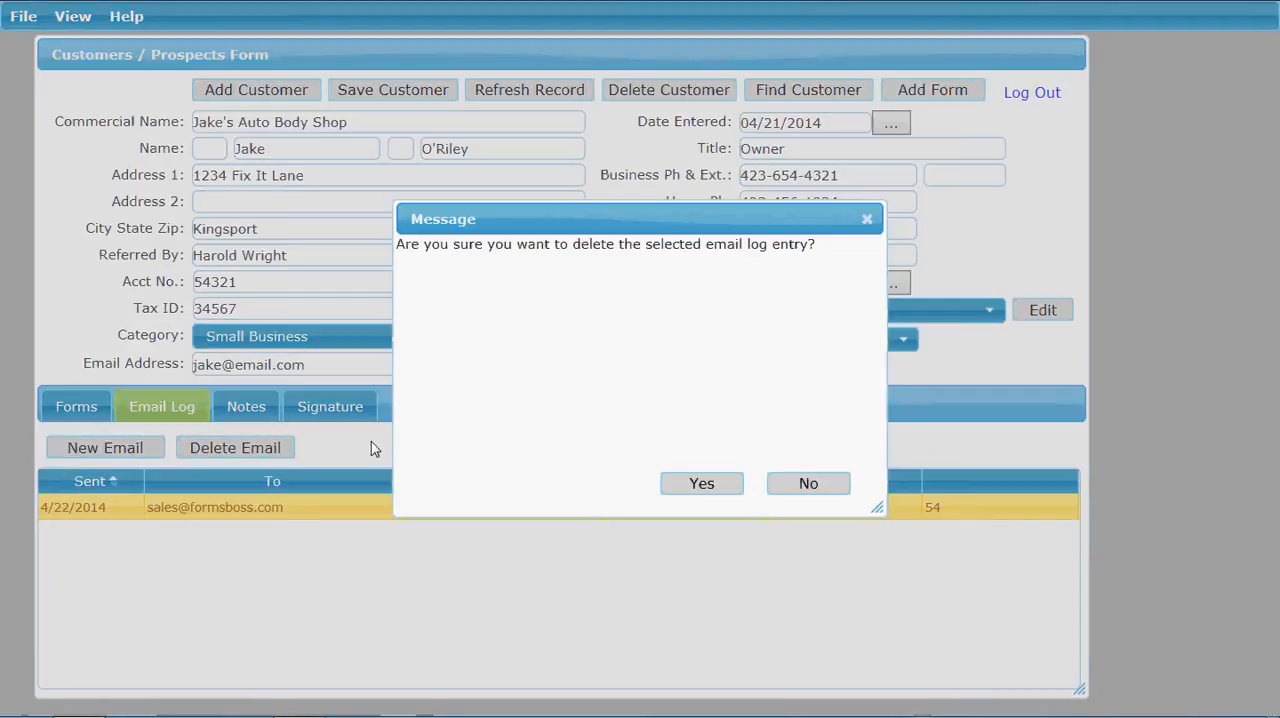
pyautogui.click(694, 490)
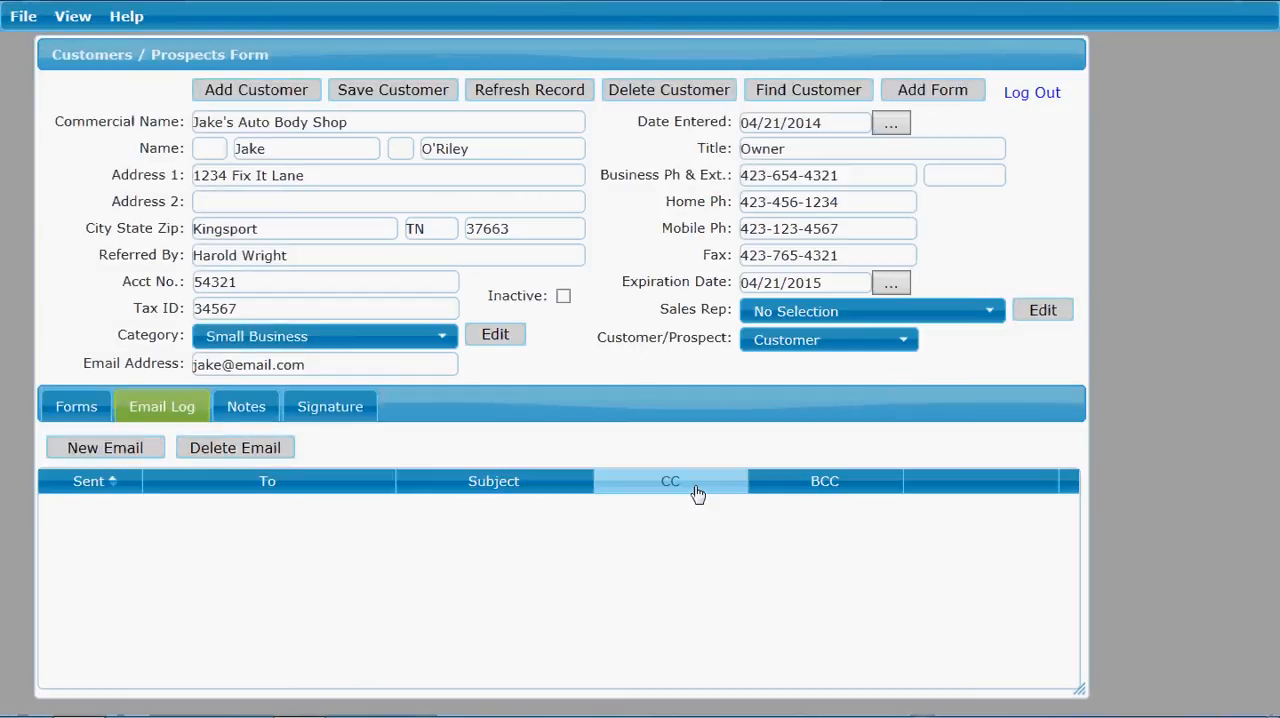
# Step: Export the 4/22/2014 Certificate of Liability Insurance (25) that has a person's name as its description
pyautogui.click(58, 413)
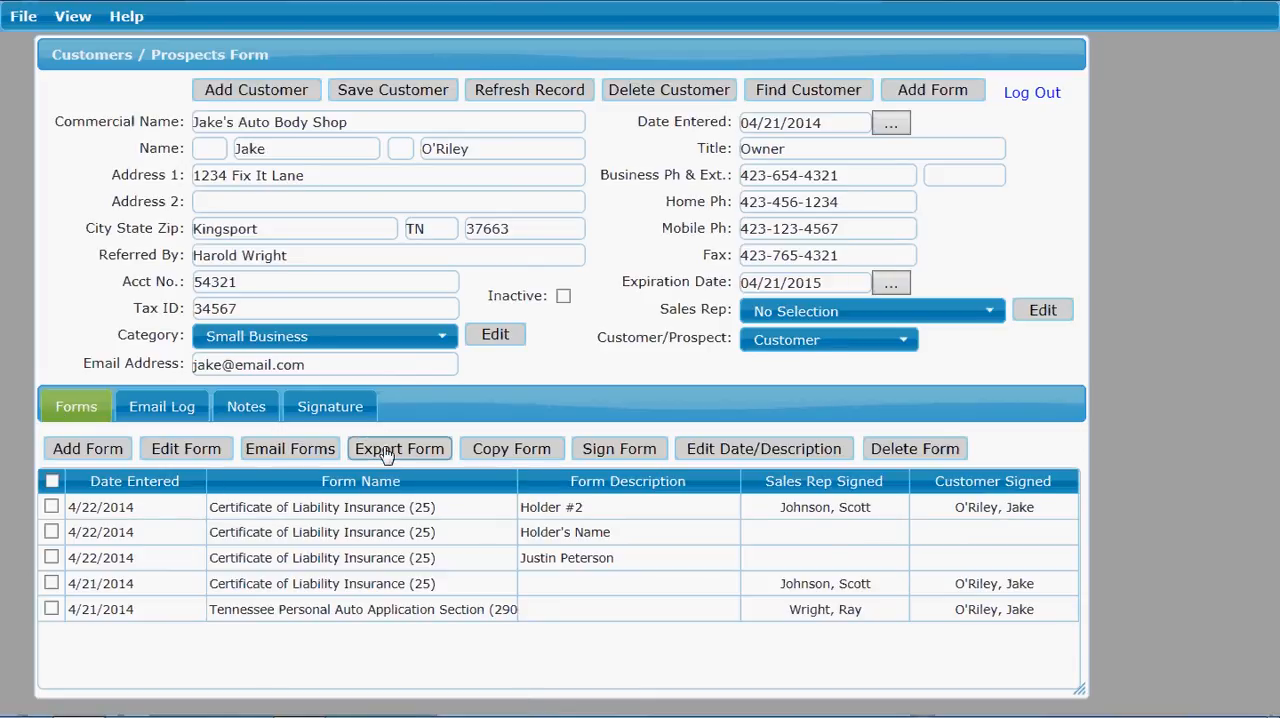
pyautogui.click(375, 561)
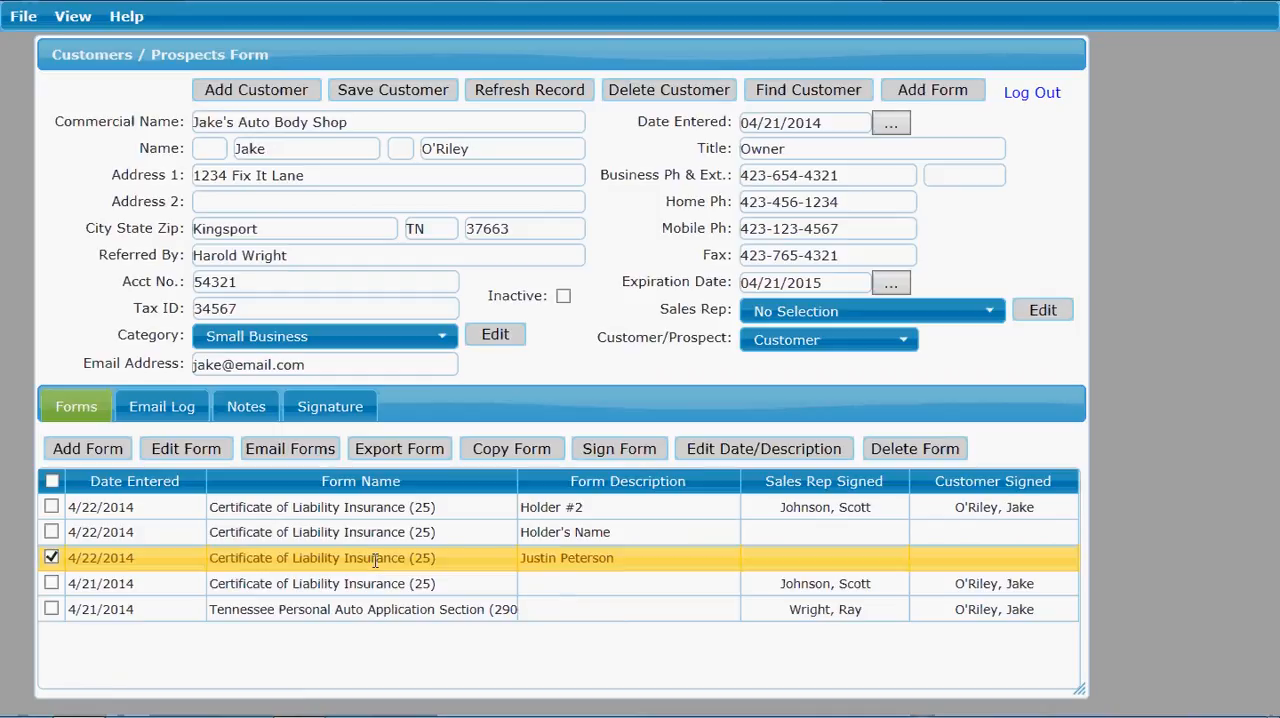
pyautogui.click(390, 452)
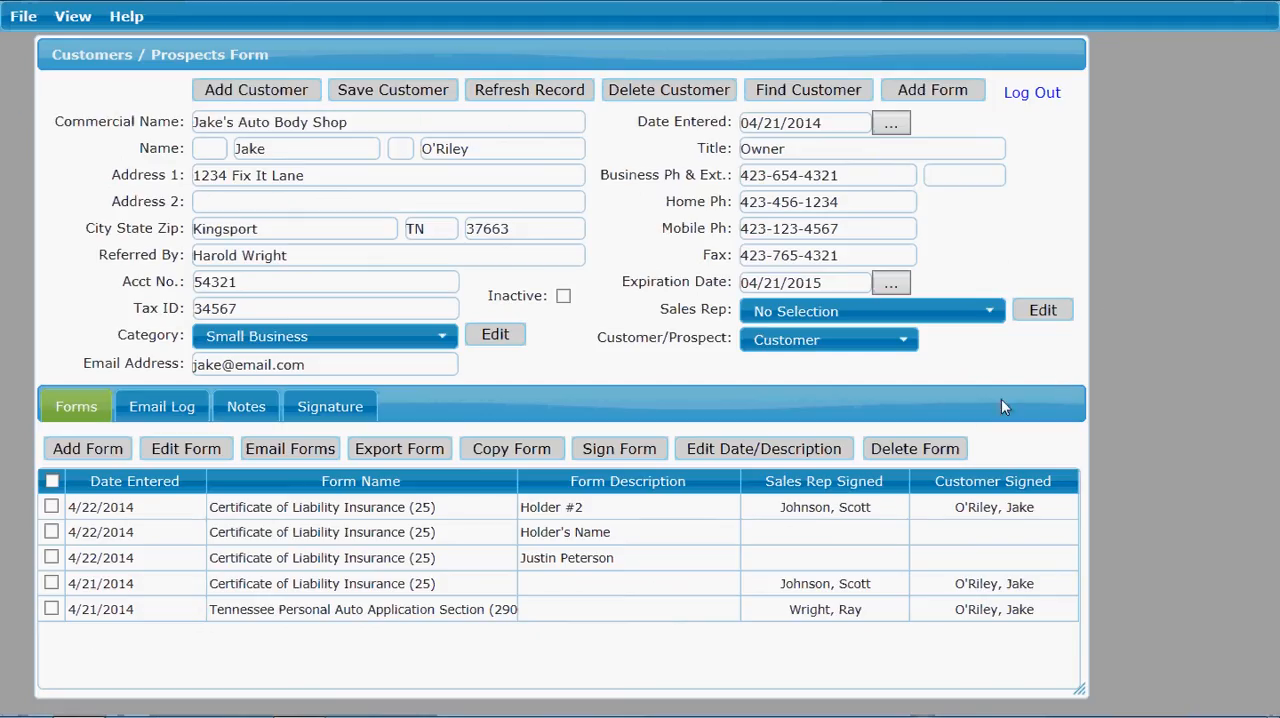
# Step: Copy the exported Certificate of Liability Insurance (25) to the current customer, entering another person's full name as the optional description
pyautogui.click(454, 566)
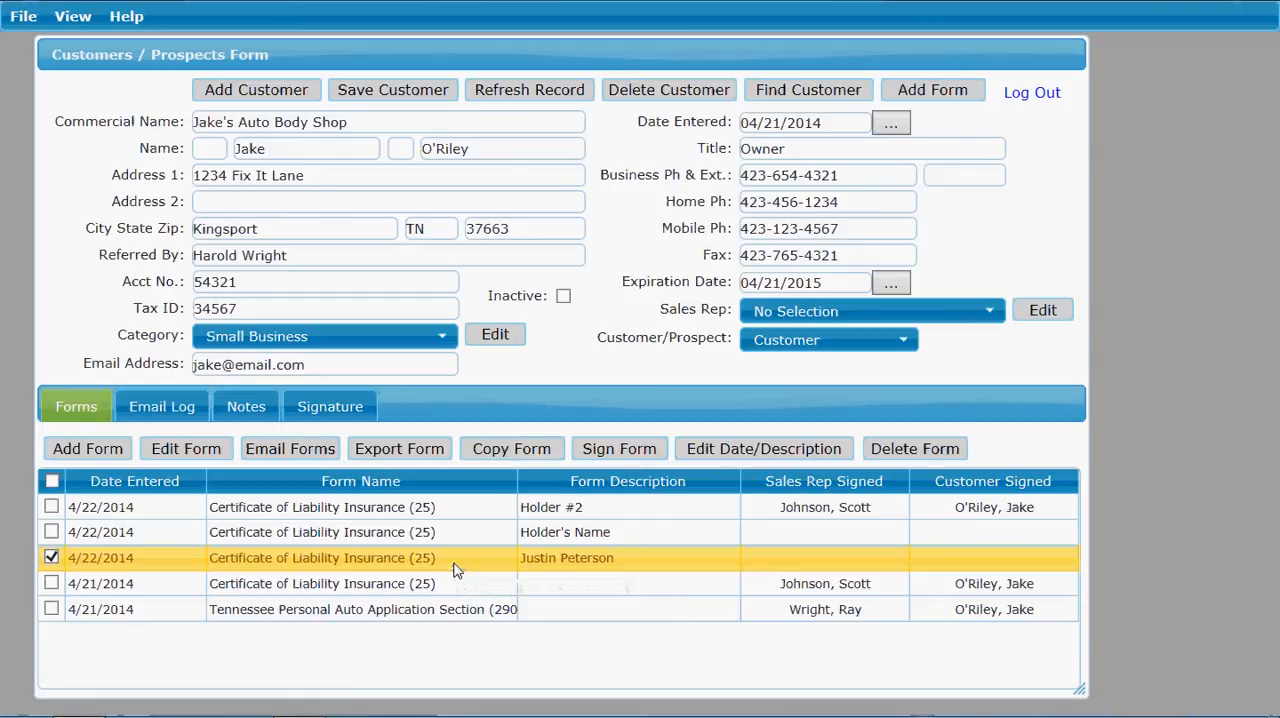
pyautogui.click(511, 452)
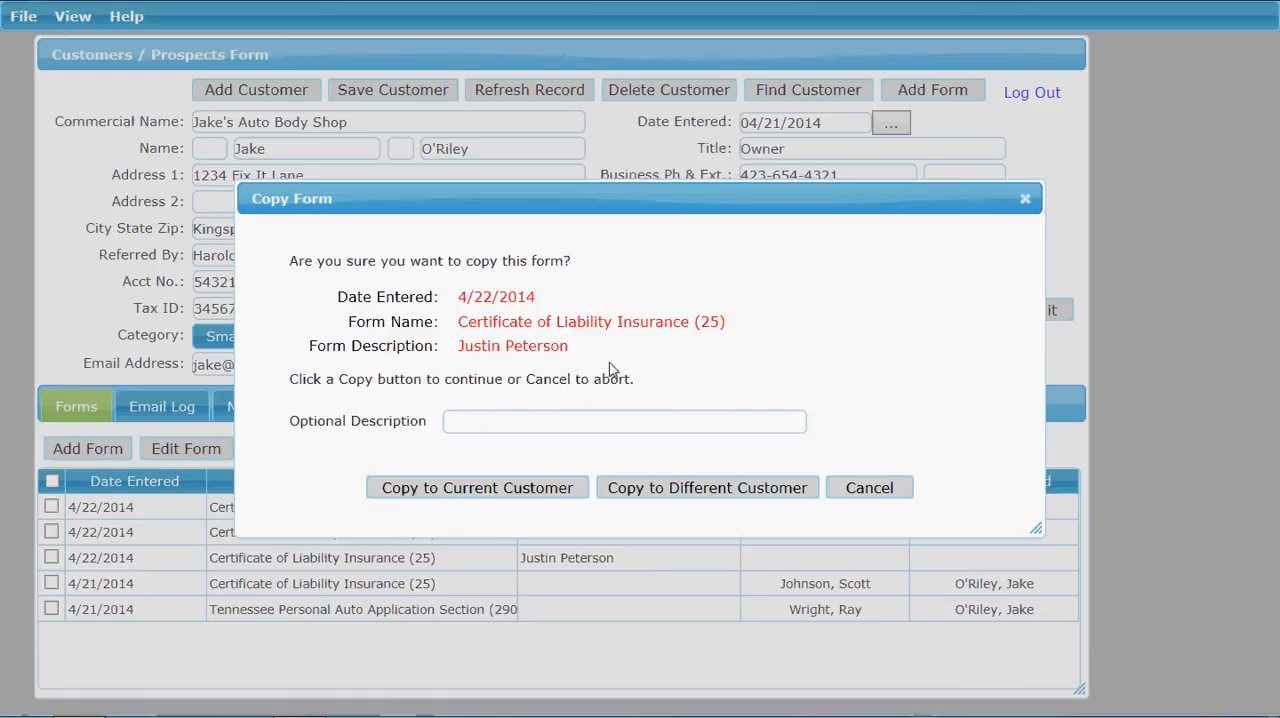
pyautogui.click(514, 424)
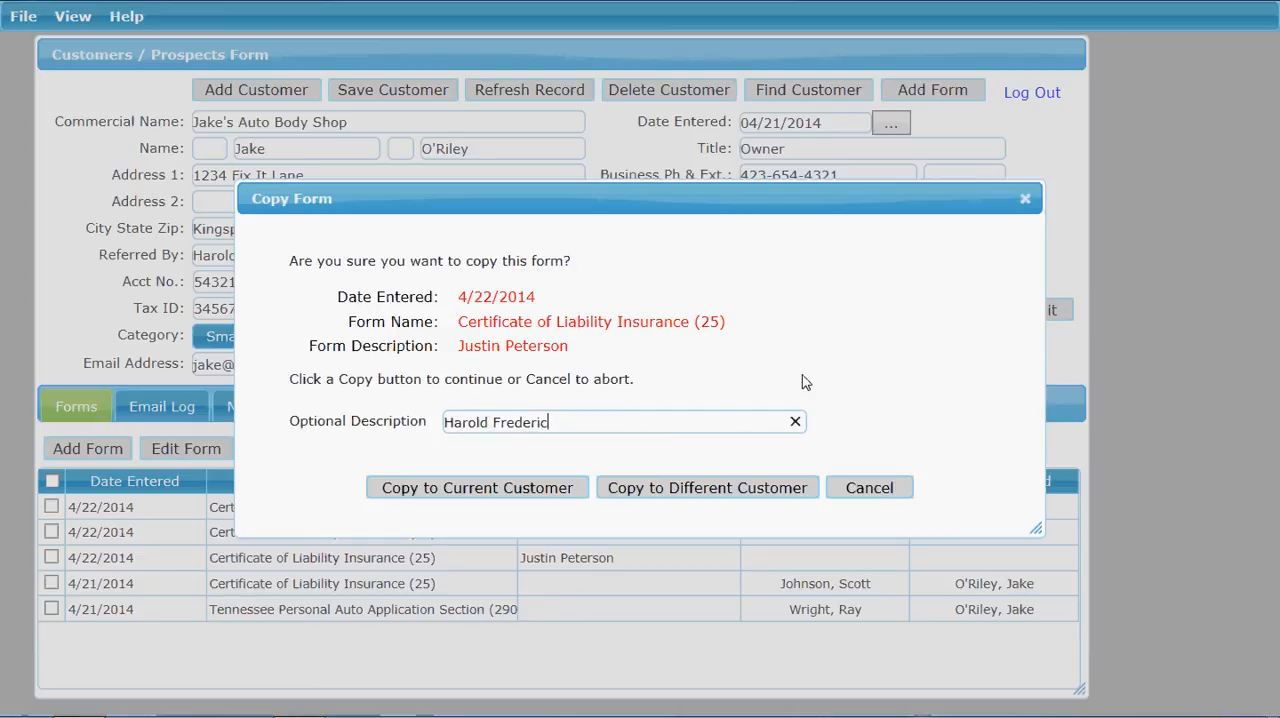
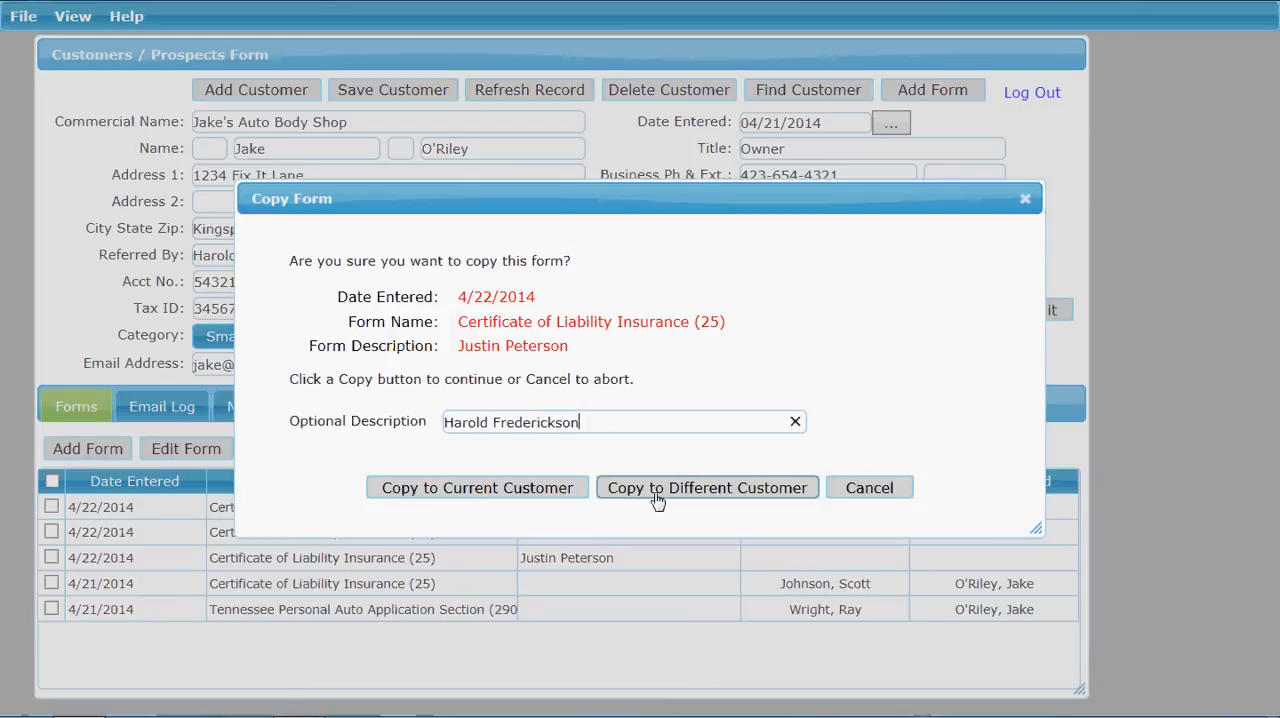
pyautogui.click(427, 490)
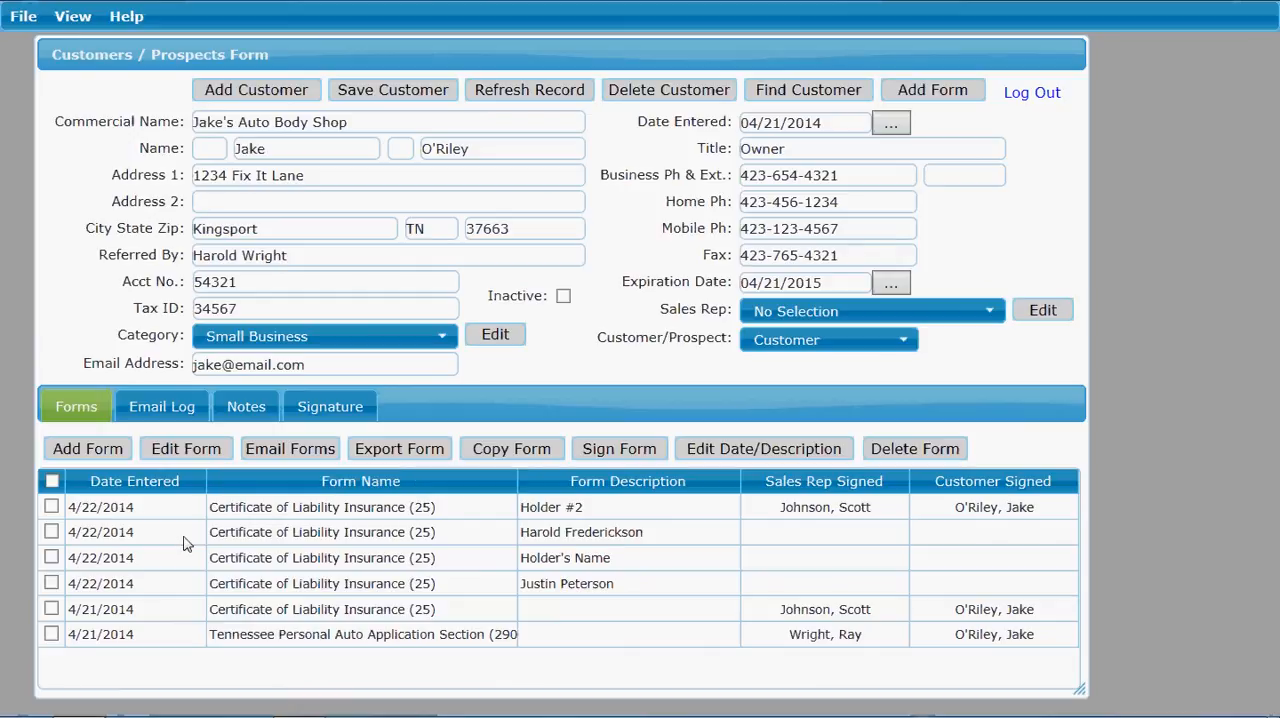
# Step: Add the customer's signature by handwriting their full name above the signature line, and save it
pyautogui.click(318, 535)
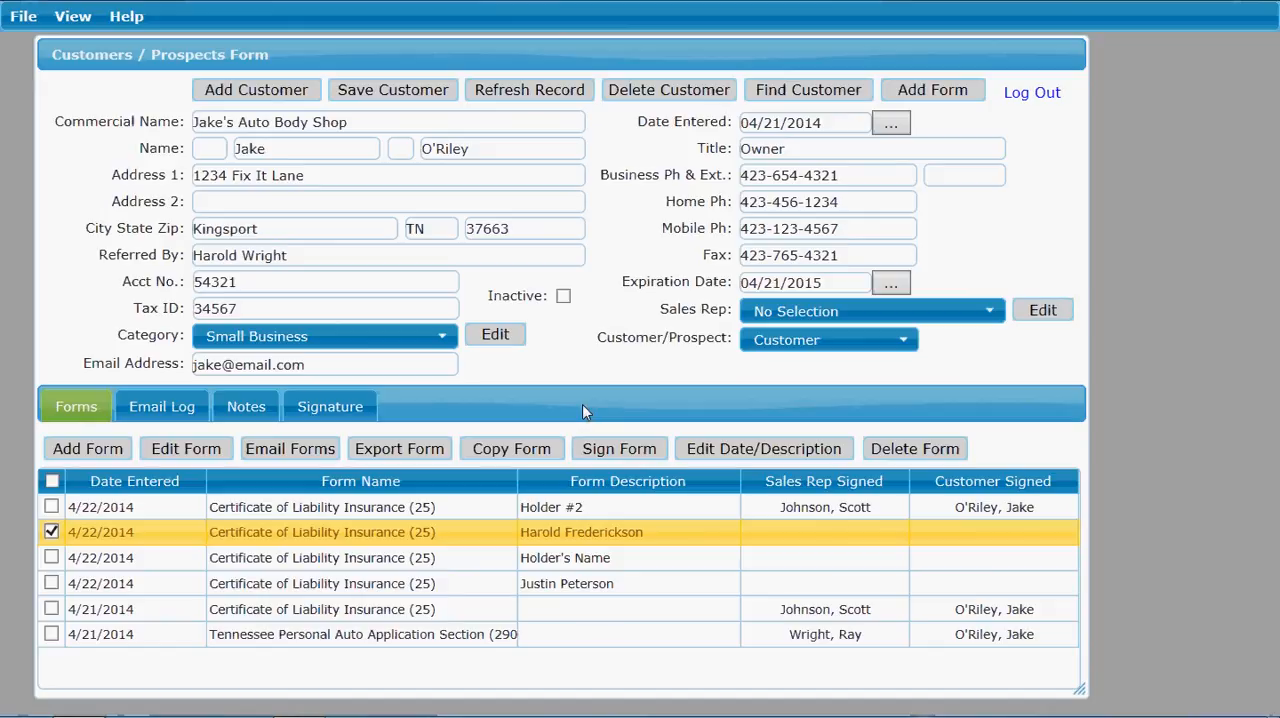
pyautogui.click(327, 414)
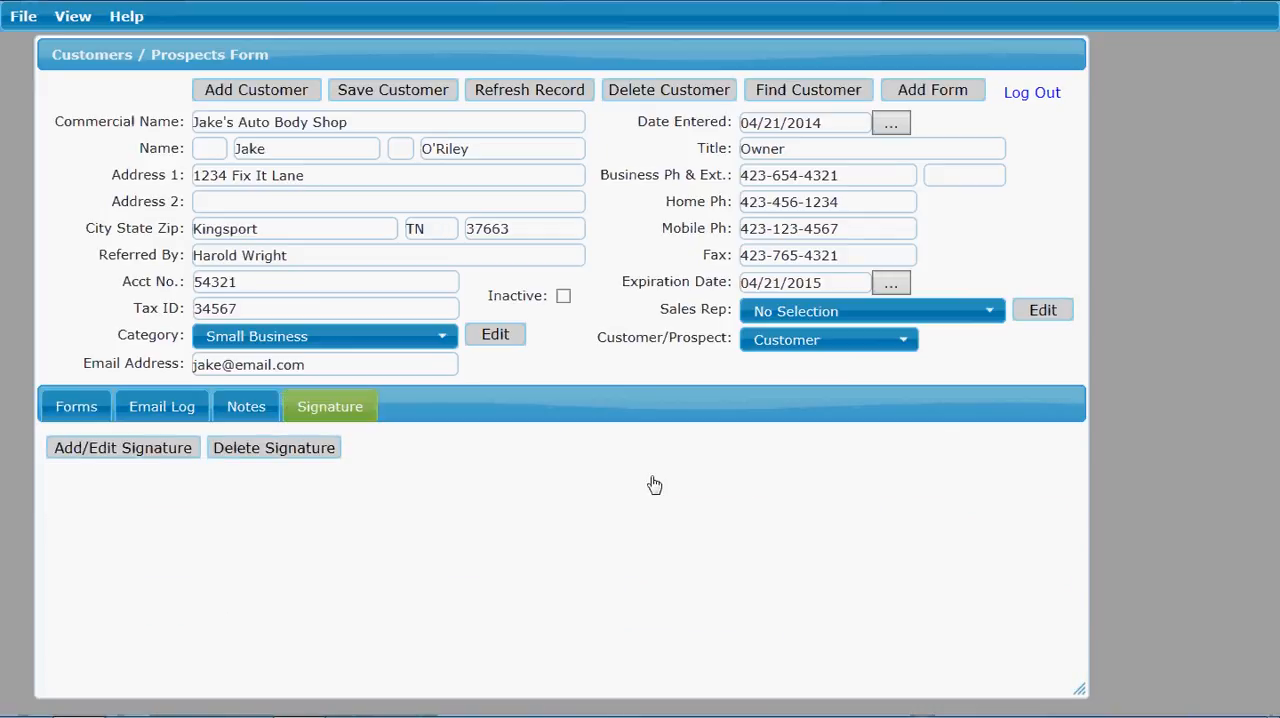
pyautogui.click(105, 448)
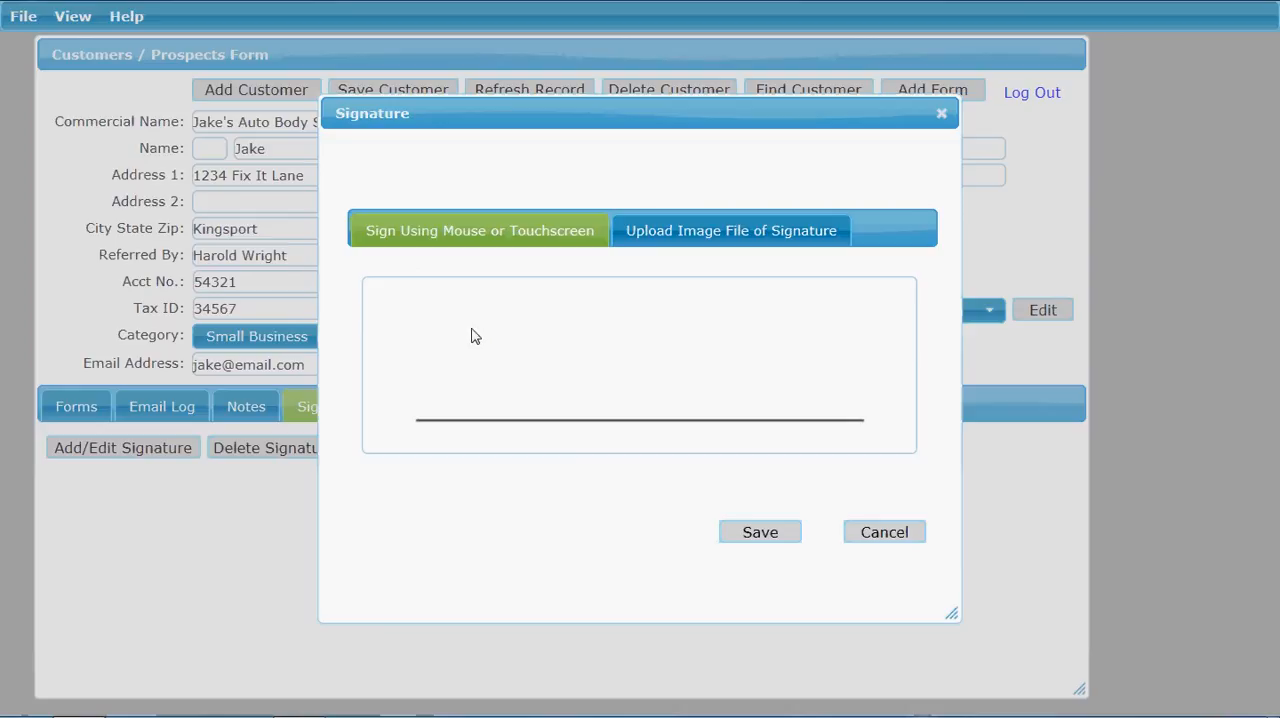
pyautogui.moveTo(458, 380)
pyautogui.mouseDown()
pyautogui.moveTo(447, 350)
pyautogui.moveTo(473, 354)
pyautogui.moveTo(457, 400)
pyautogui.moveTo(485, 372)
pyautogui.moveTo(537, 380)
pyautogui.mouseUp()
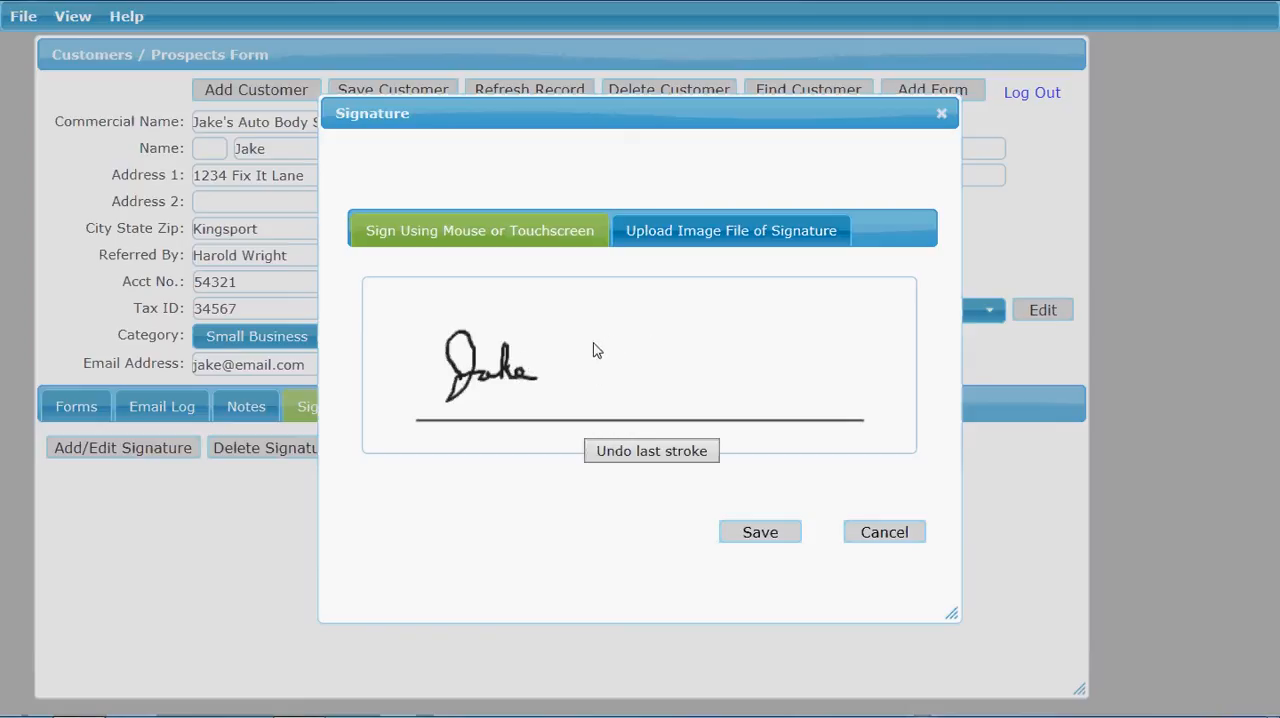
pyautogui.moveTo(596, 343)
pyautogui.mouseDown()
pyautogui.moveTo(579, 355)
pyautogui.moveTo(620, 372)
pyautogui.moveTo(603, 352)
pyautogui.moveTo(634, 357)
pyautogui.moveTo(631, 379)
pyautogui.moveTo(643, 342)
pyautogui.moveTo(668, 341)
pyautogui.moveTo(650, 370)
pyautogui.moveTo(668, 378)
pyautogui.moveTo(680, 378)
pyautogui.moveTo(683, 340)
pyautogui.moveTo(680, 378)
pyautogui.moveTo(700, 376)
pyautogui.moveTo(692, 358)
pyautogui.moveTo(713, 358)
pyautogui.moveTo(704, 388)
pyautogui.moveTo(727, 366)
pyautogui.mouseUp()
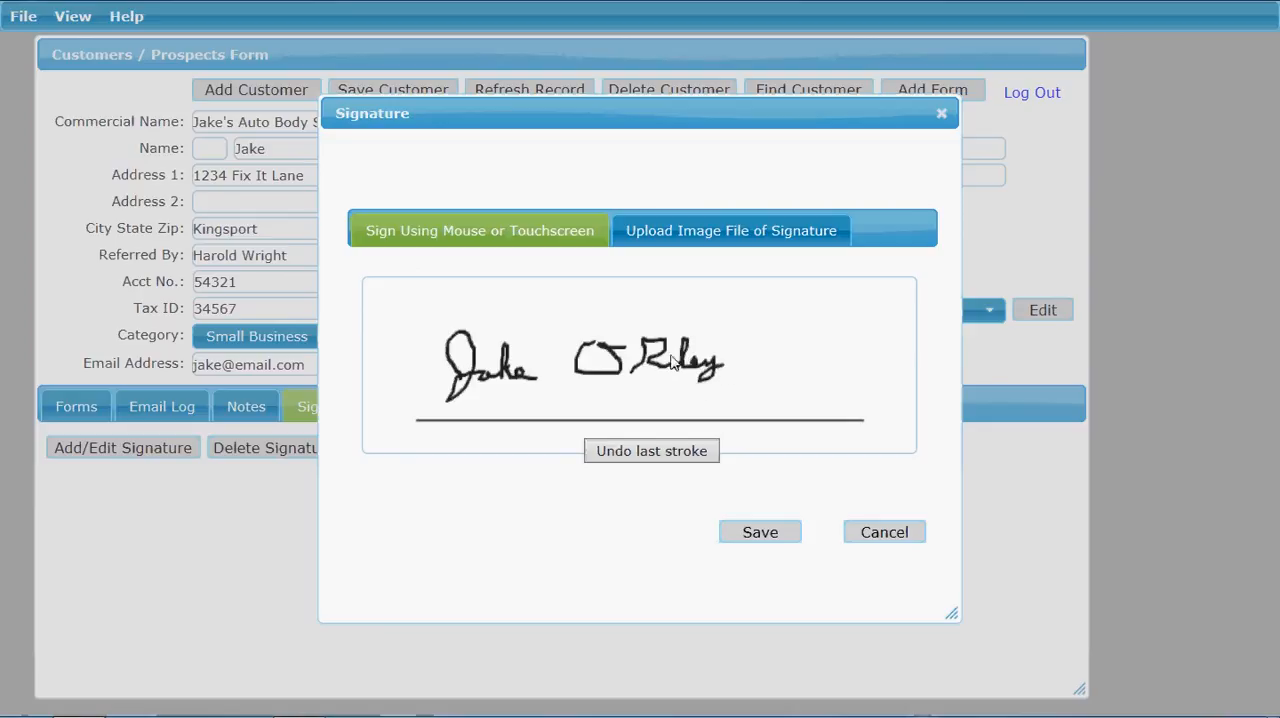
pyautogui.moveTo(631, 338); pyautogui.dragTo(632, 352)
pyautogui.click(760, 533)
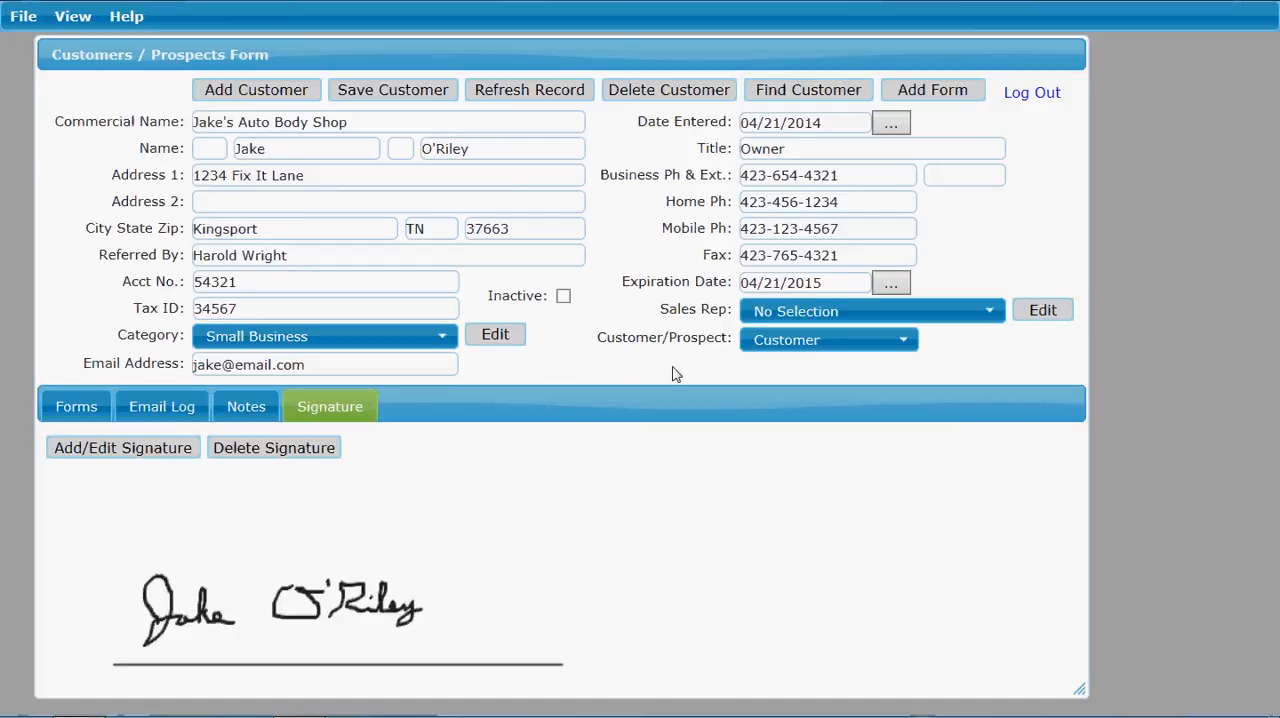
# Step: Upload the sales rep's signature image file to their sales rep record, save the signature, and close the record
pyautogui.click(1041, 316)
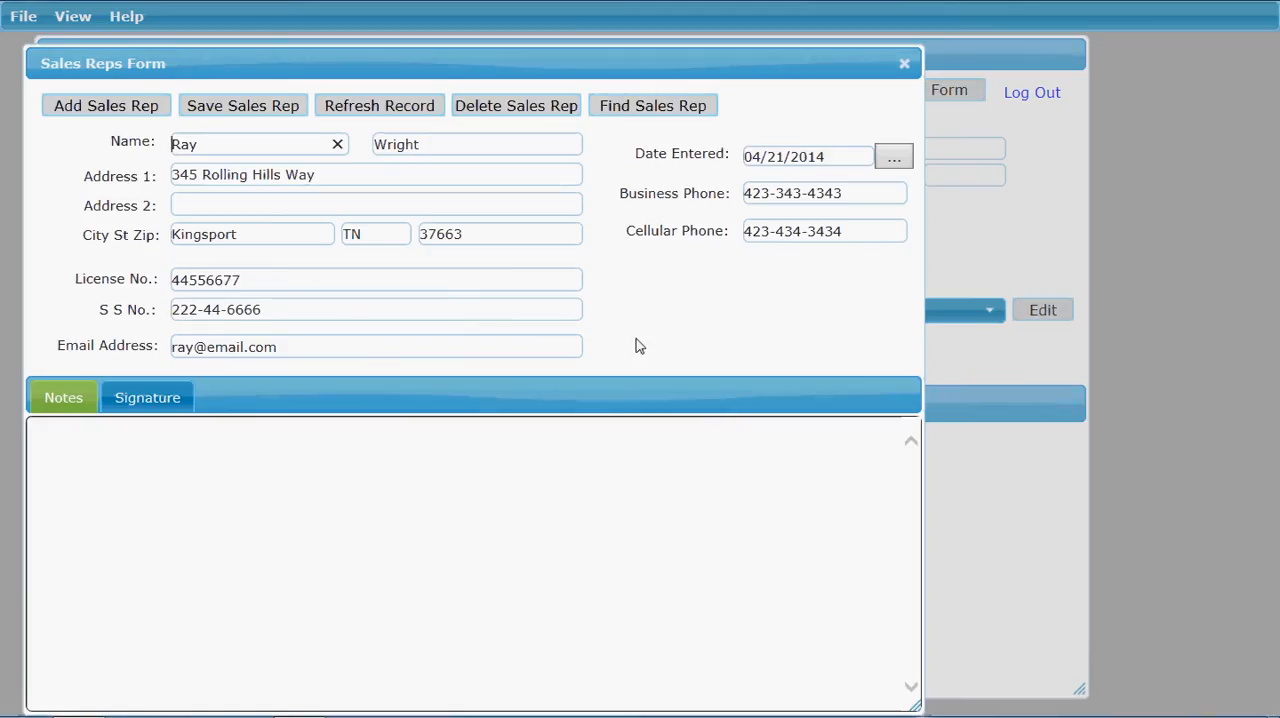
pyautogui.click(147, 399)
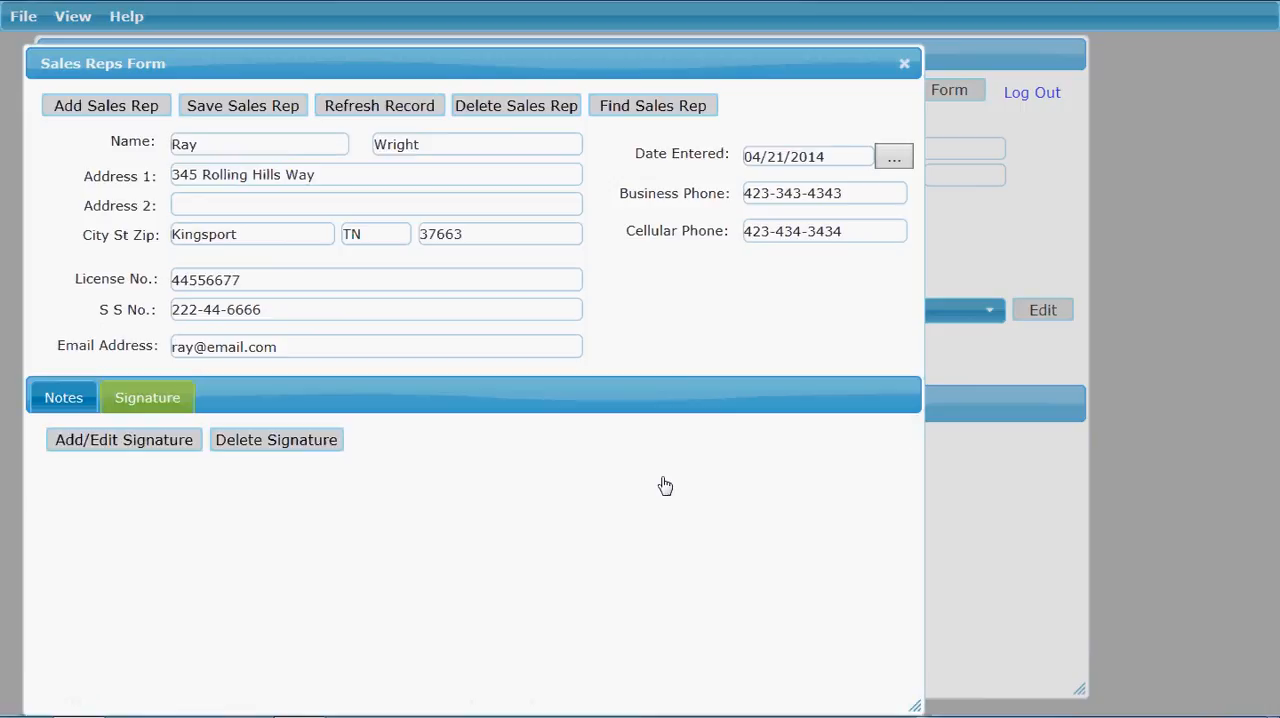
pyautogui.click(89, 446)
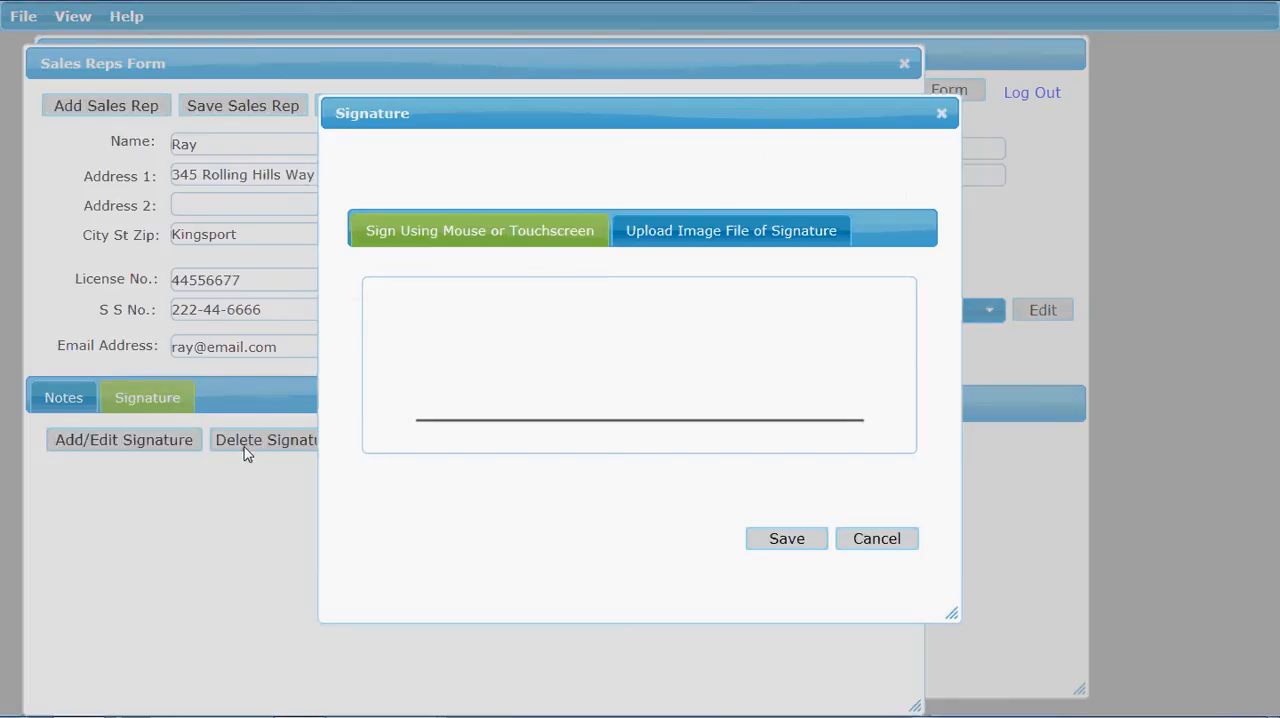
pyautogui.click(701, 245)
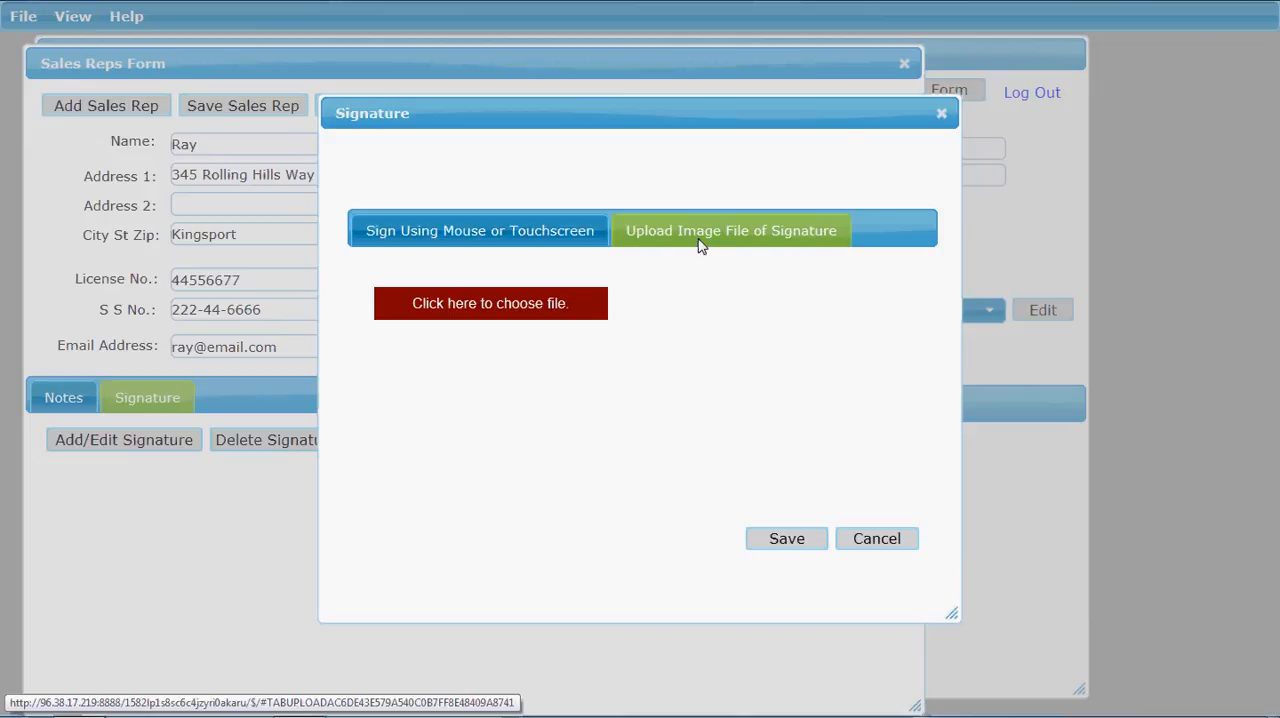
pyautogui.click(446, 313)
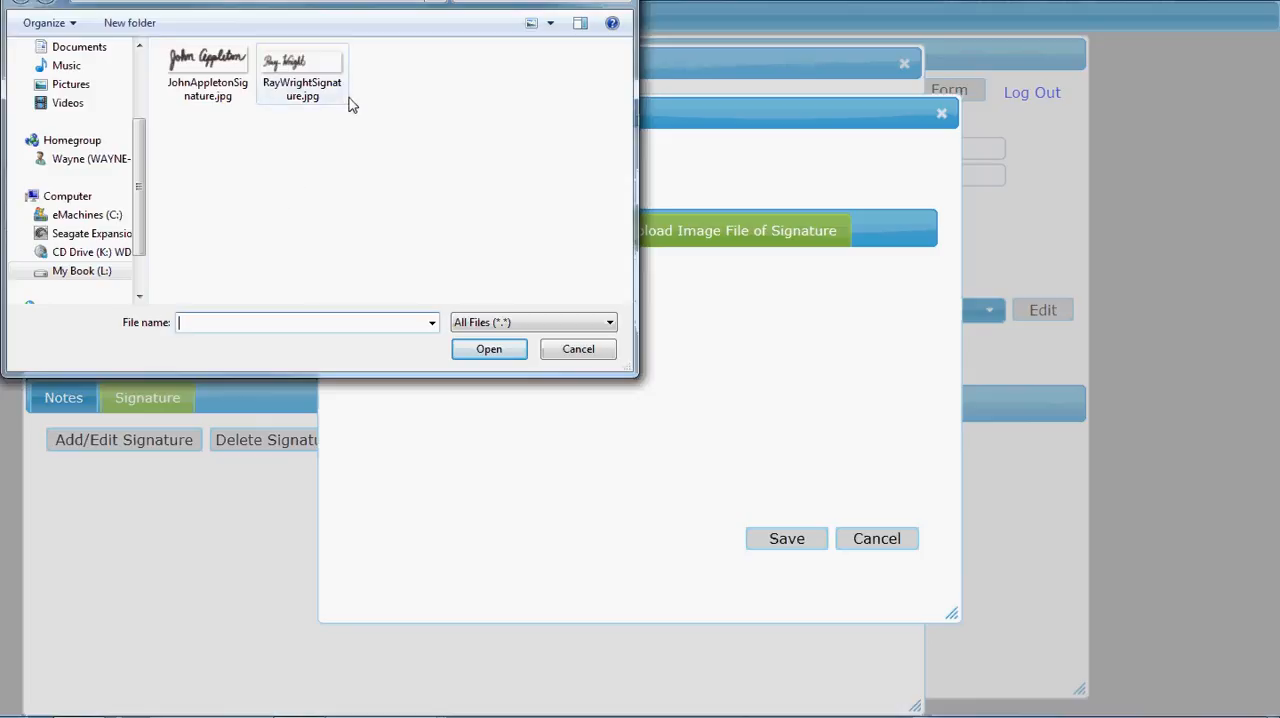
pyautogui.click(313, 82)
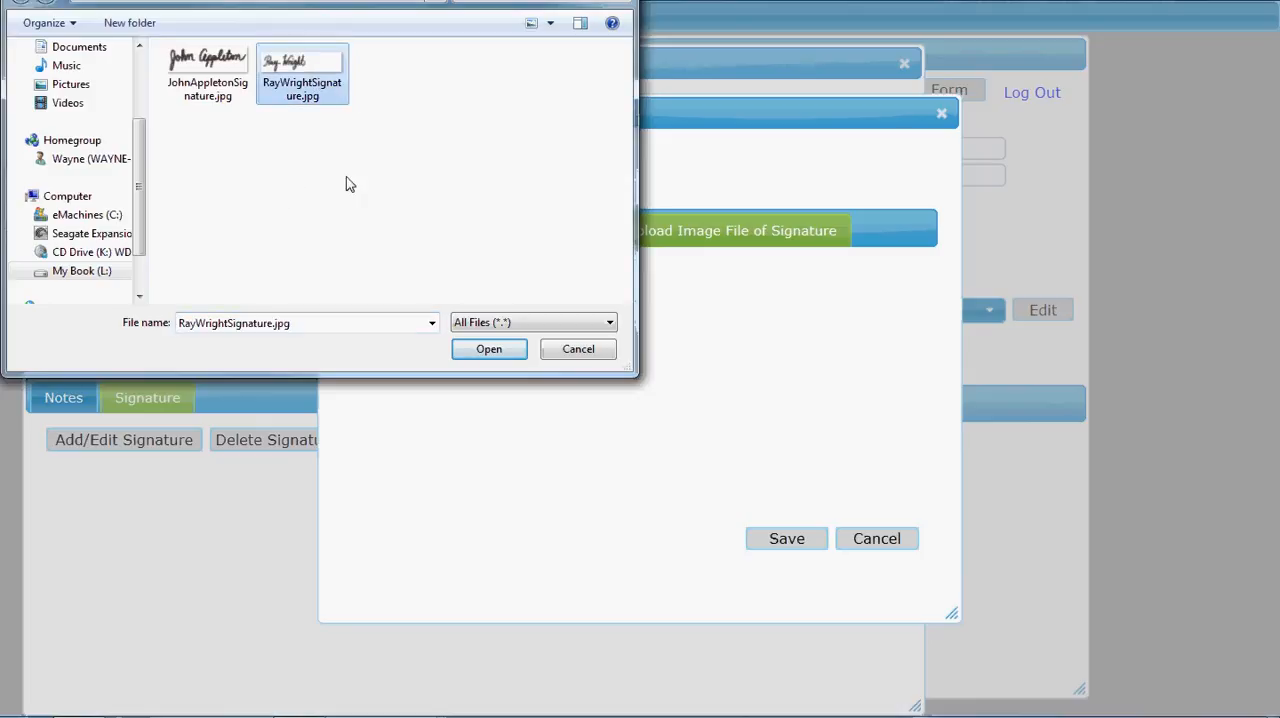
pyautogui.click(497, 352)
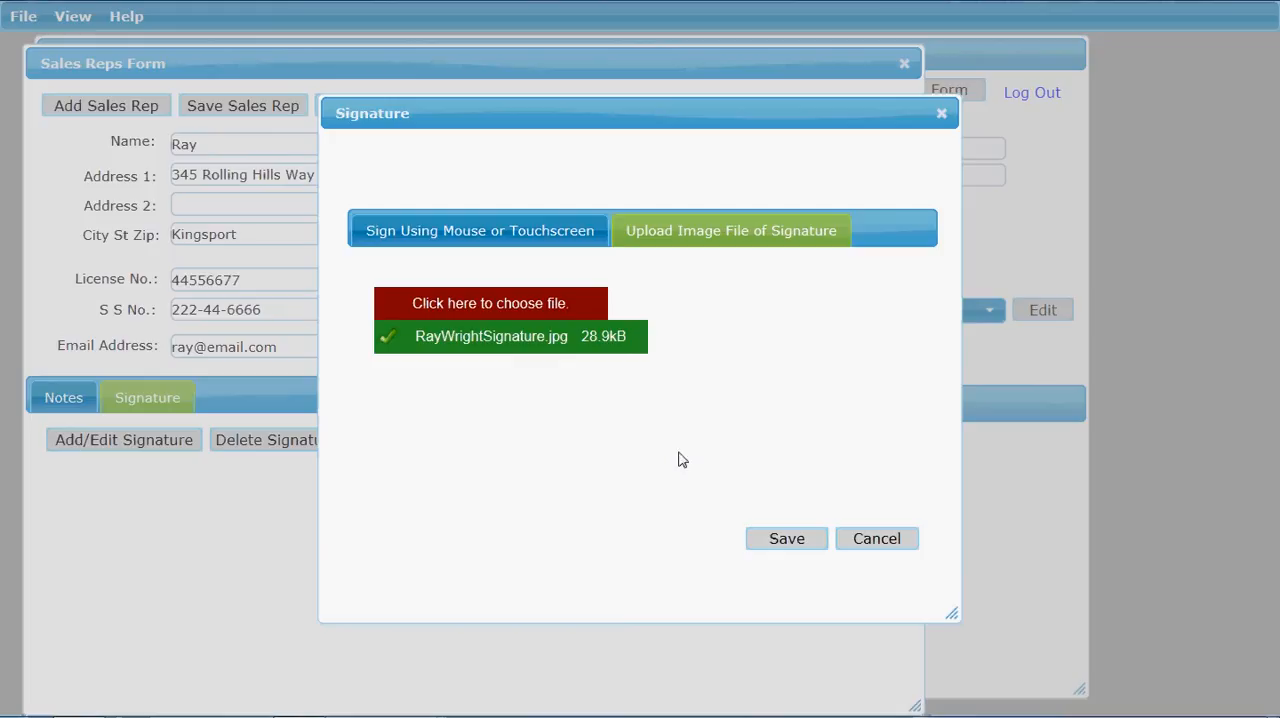
pyautogui.click(787, 540)
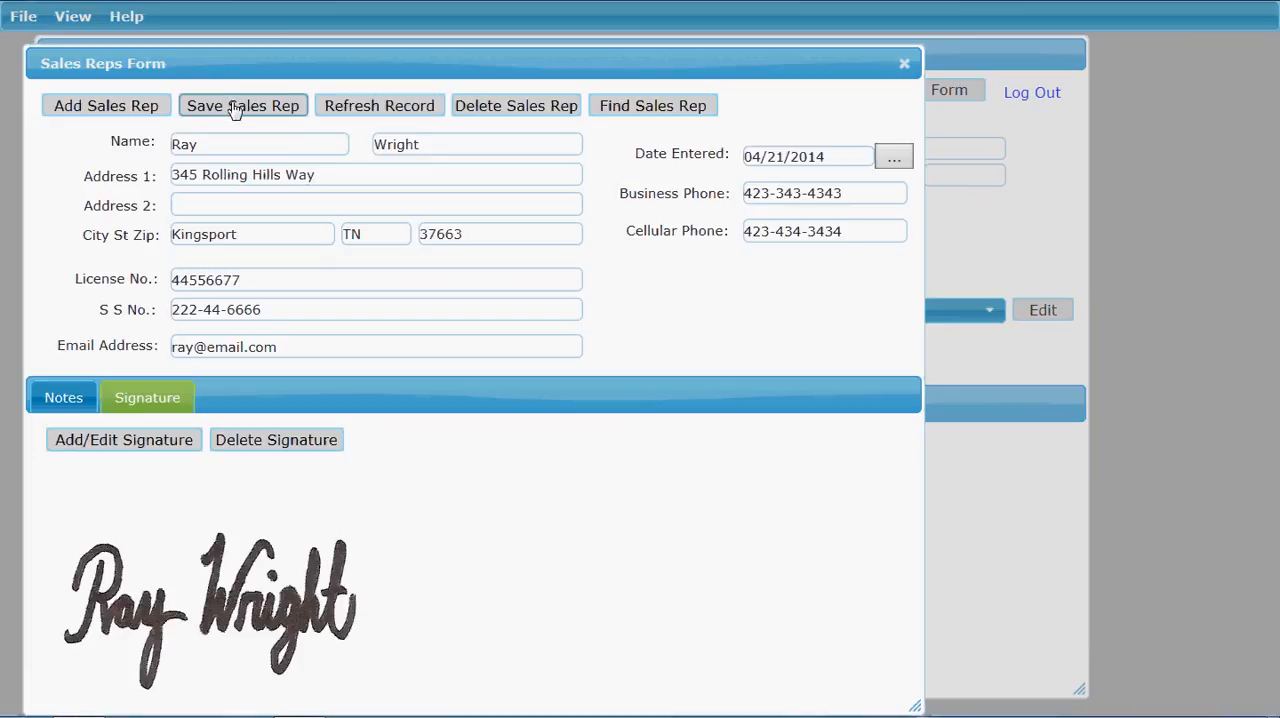
pyautogui.click(904, 65)
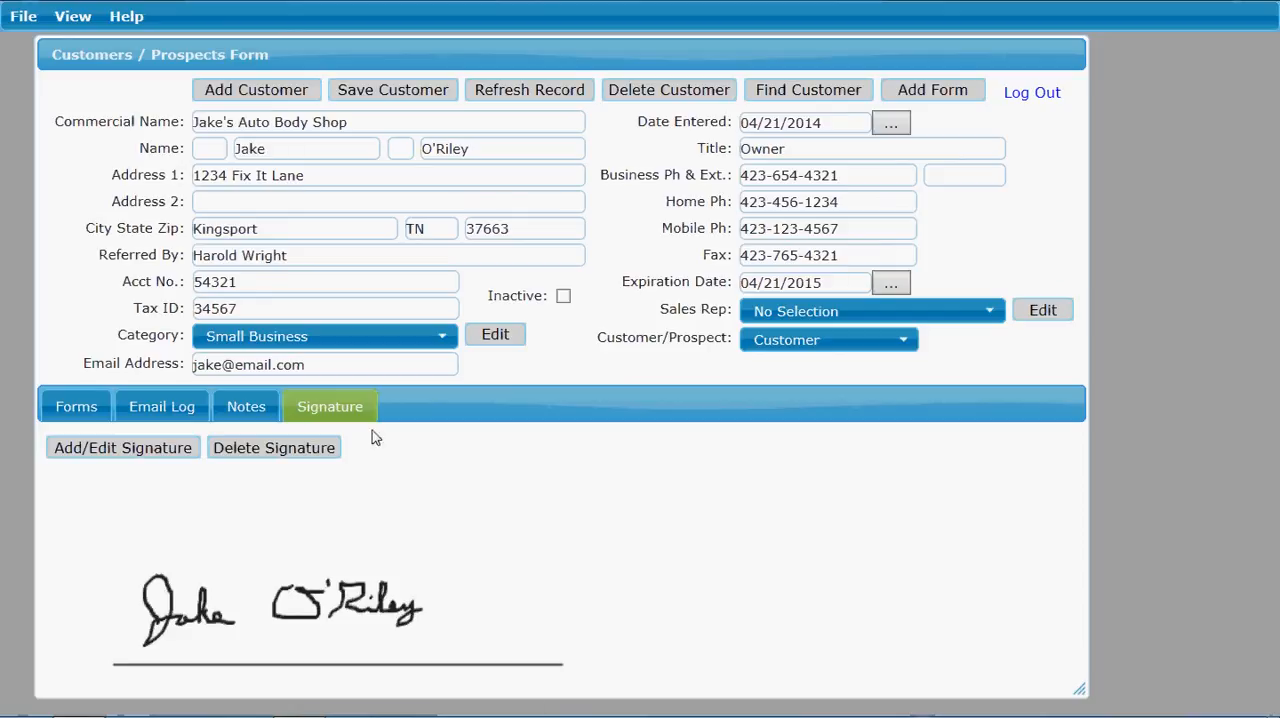
# Step: Sign the unsigned 4/22/2014 Tennessee Personal Auto Application Section with the sales rep whose signature was uploaded and Jake's Auto Body Shop as customer
pyautogui.click(72, 410)
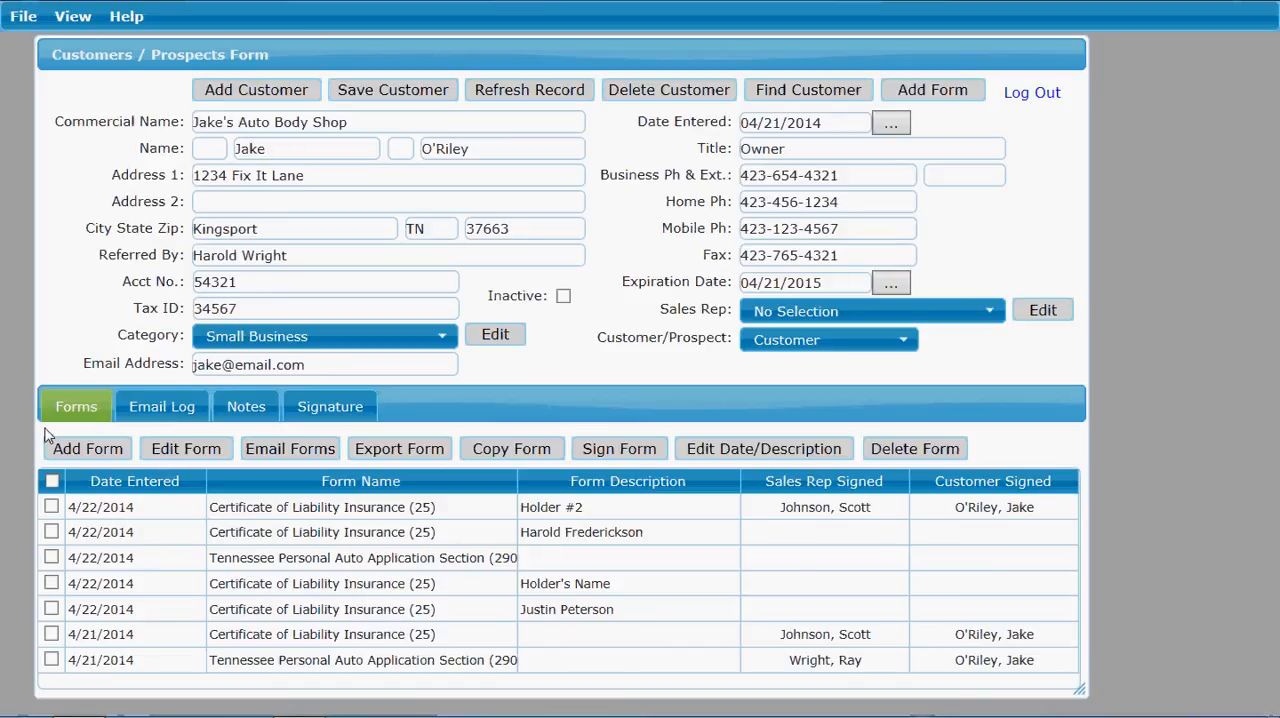
pyautogui.click(231, 559)
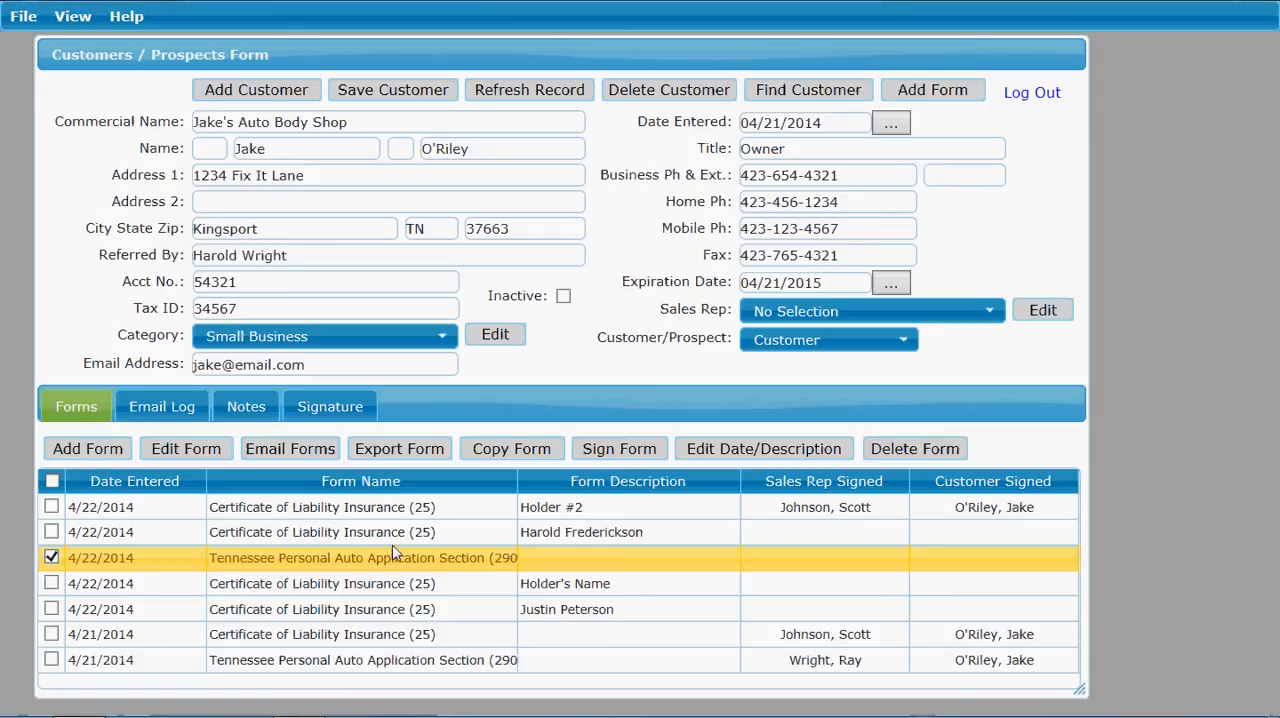
pyautogui.click(614, 452)
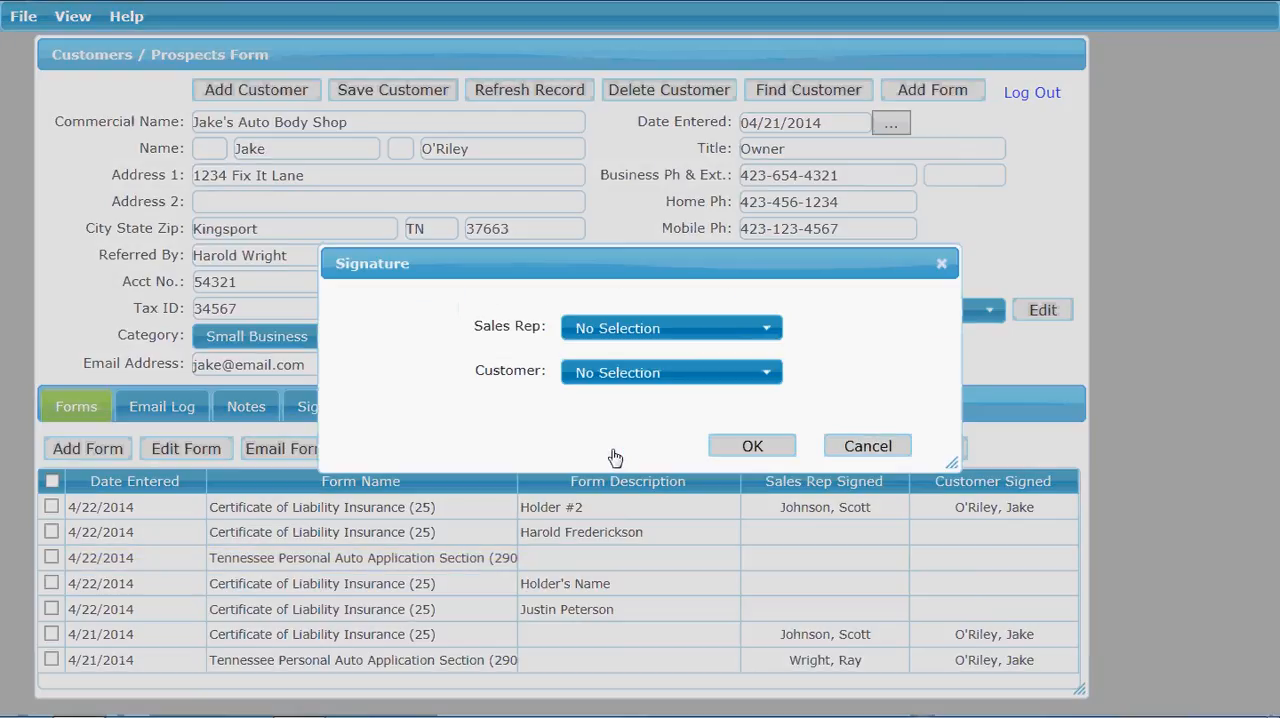
pyautogui.click(769, 330)
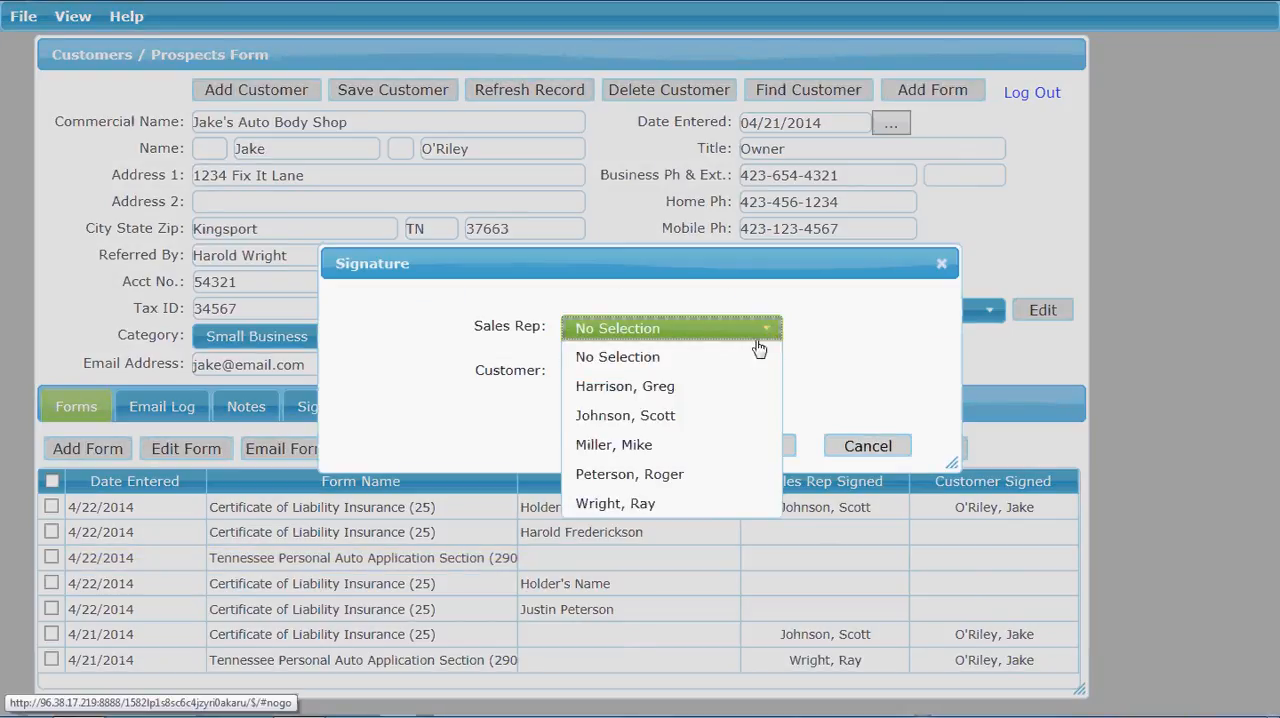
pyautogui.click(679, 505)
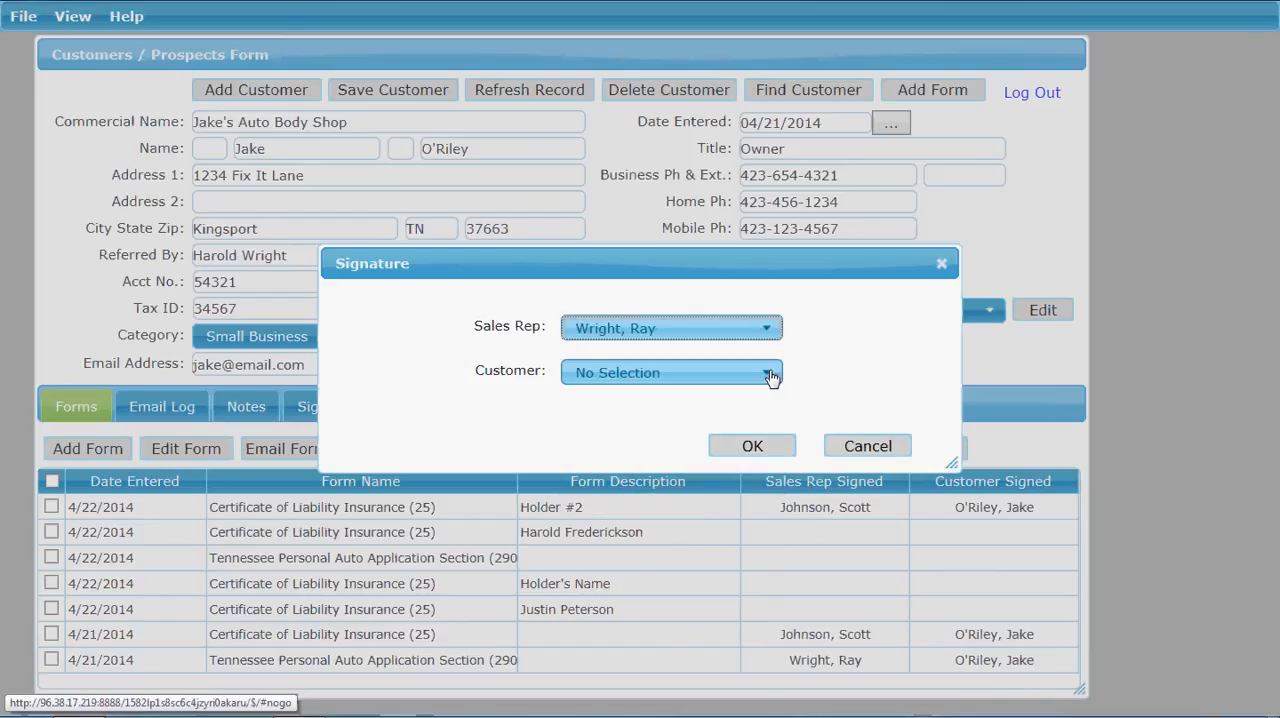
pyautogui.click(770, 376)
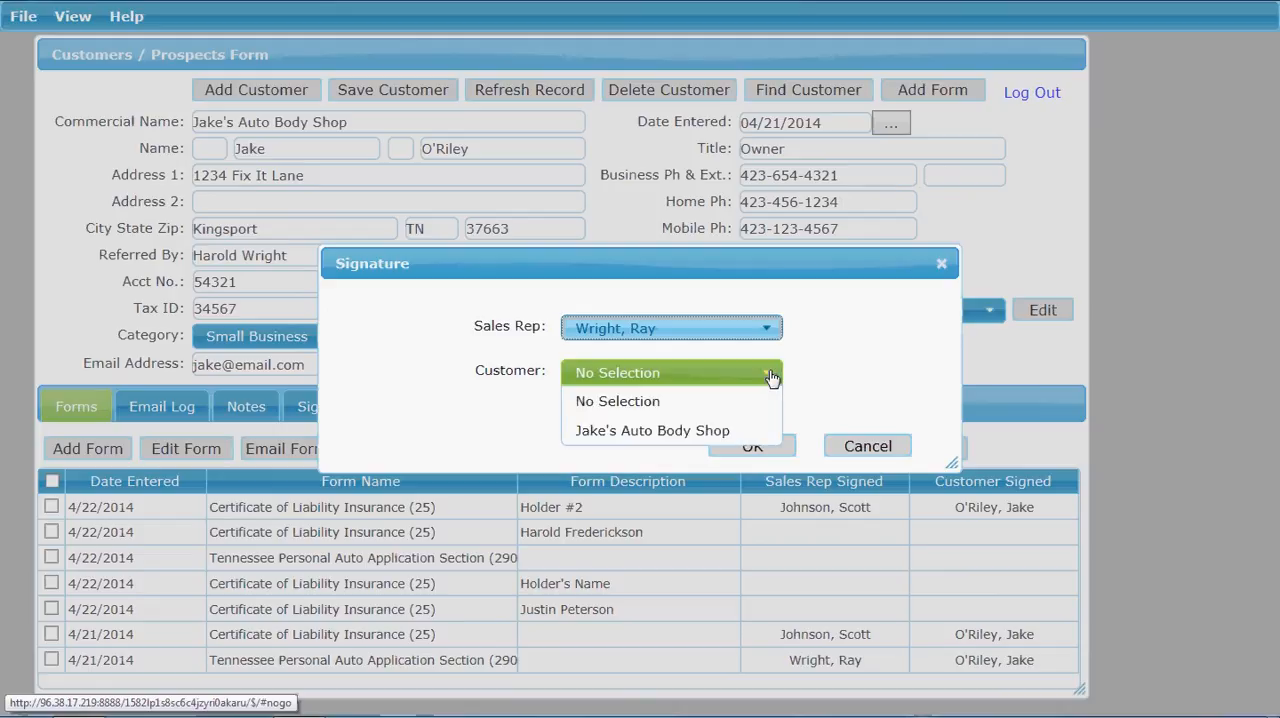
pyautogui.click(737, 434)
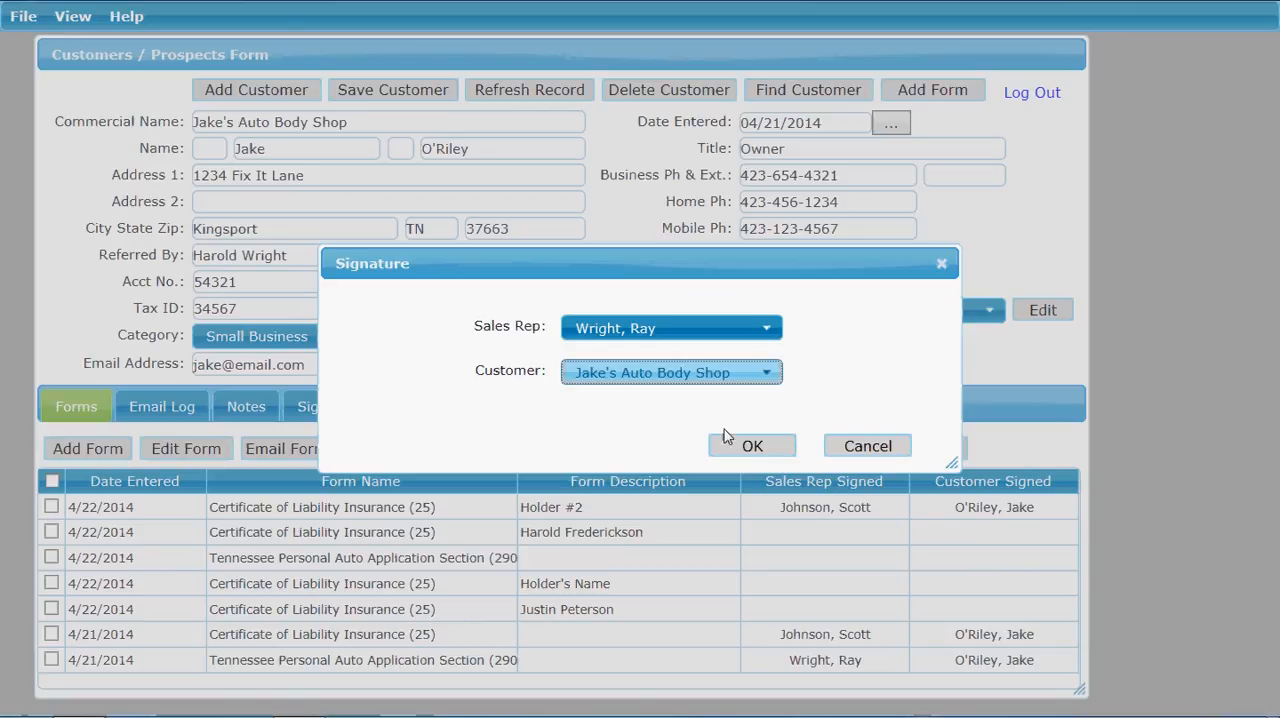
pyautogui.click(762, 448)
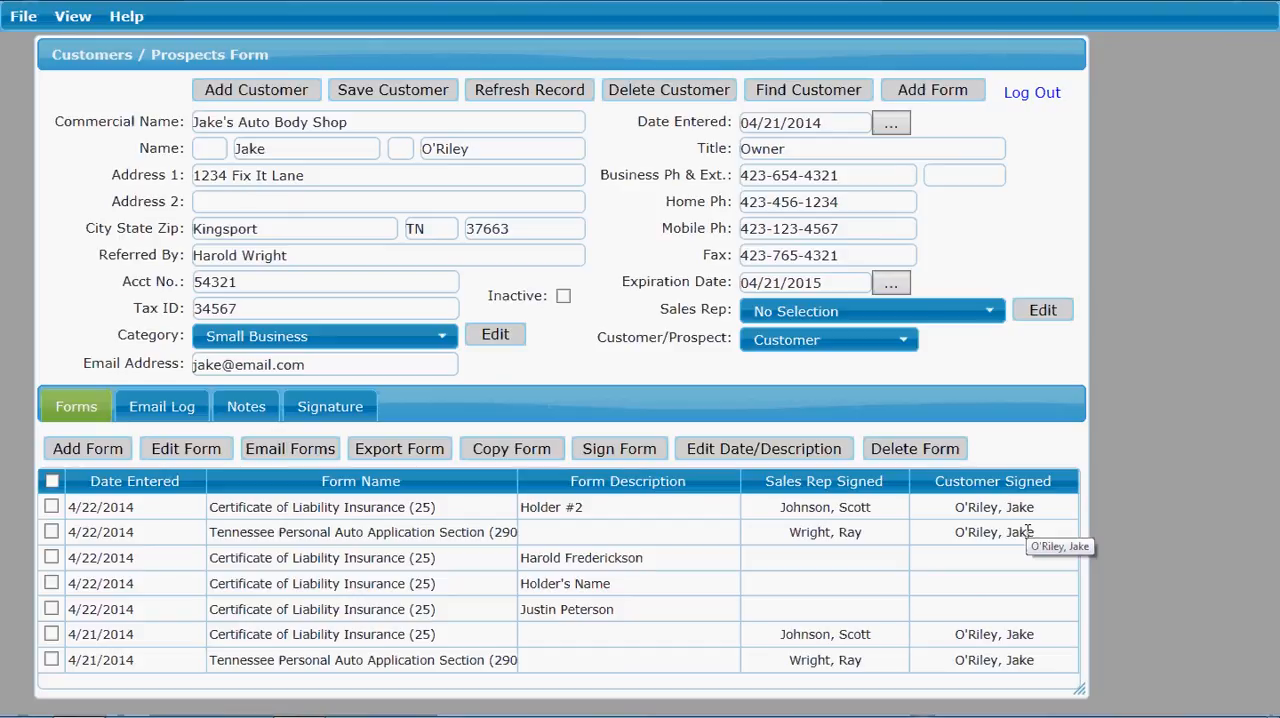
# Step: Open the signed 4/22/2014 Tennessee Personal Auto Application Section and examine it through to the signatures
pyautogui.click(395, 533)
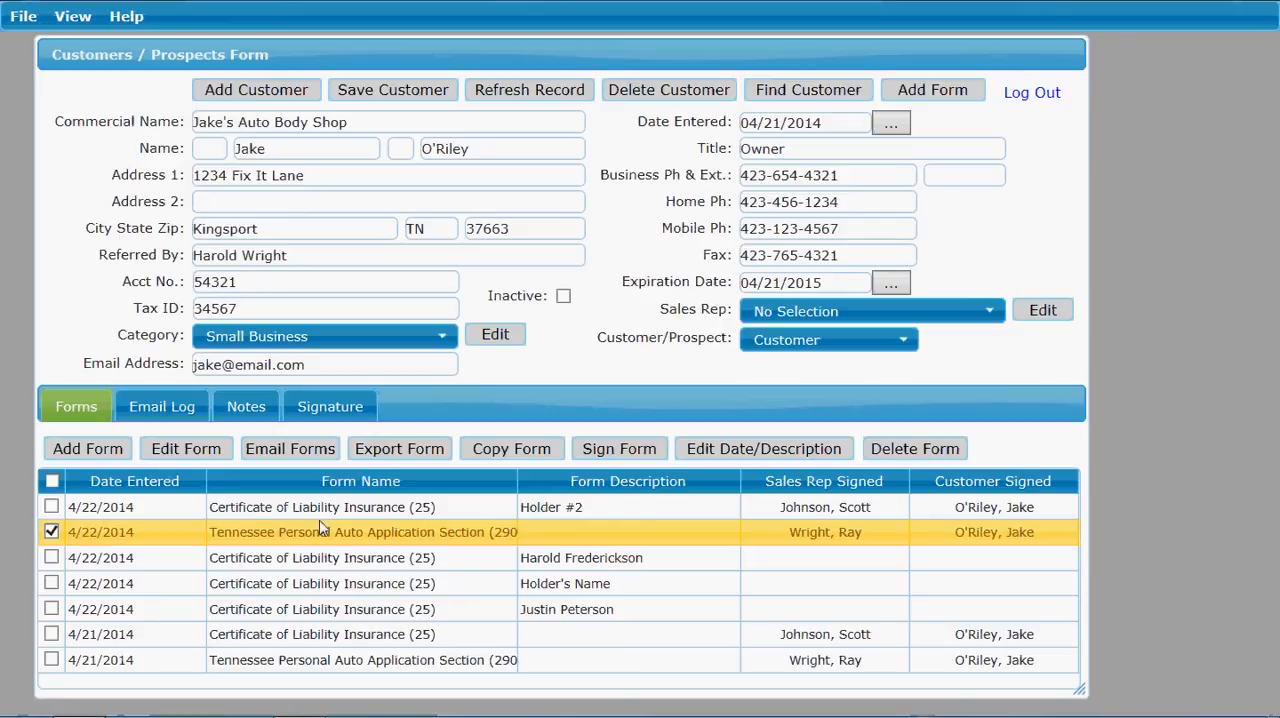
pyautogui.click(195, 452)
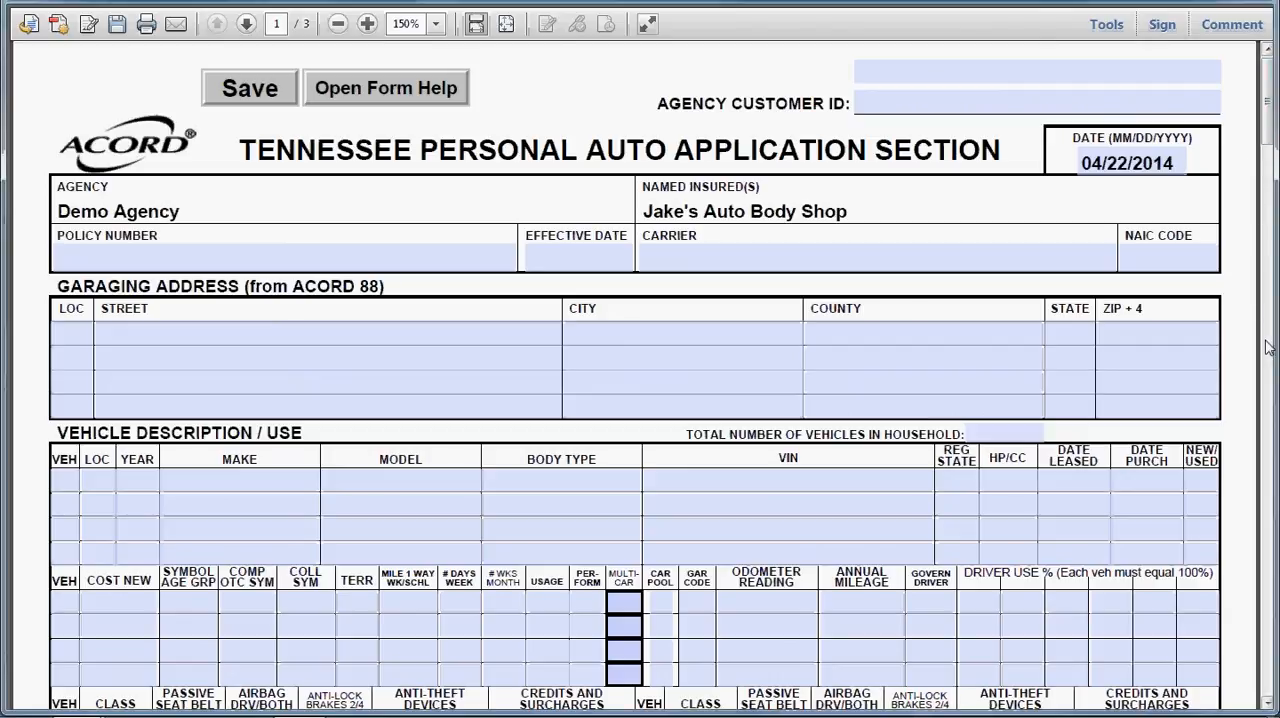
pyautogui.moveTo(1268, 102); pyautogui.dragTo(1264, 697)
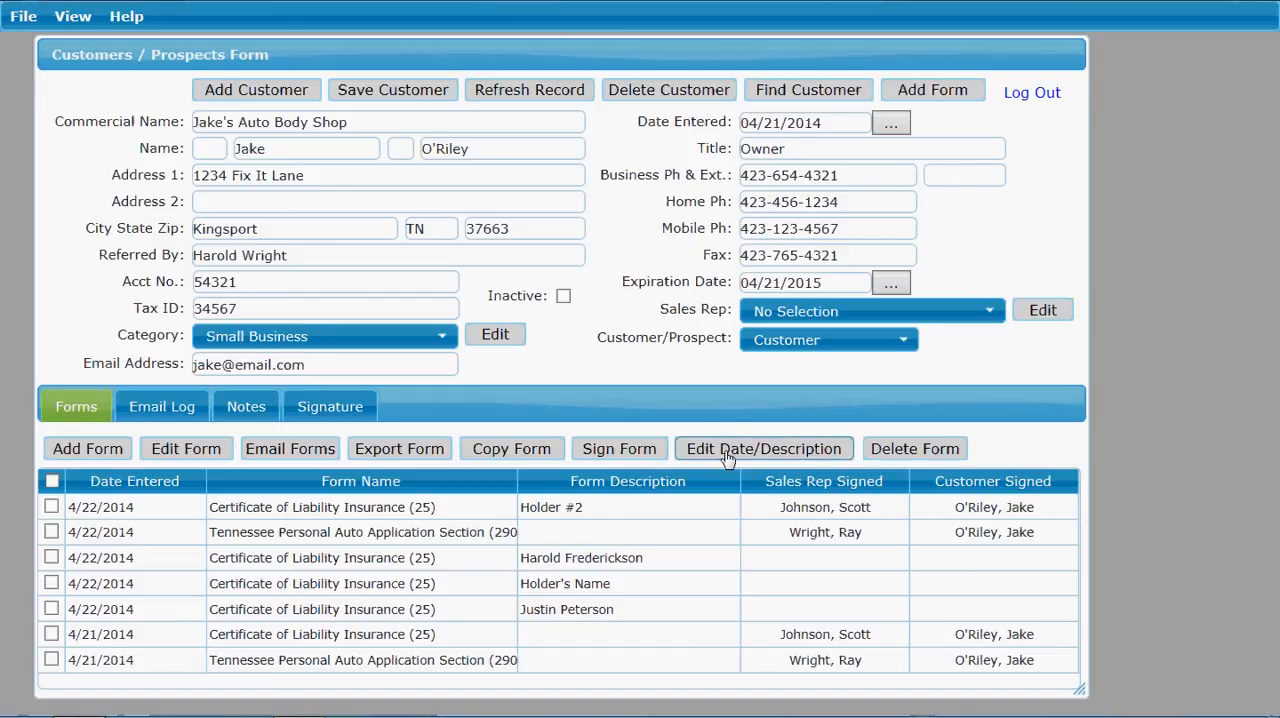
pyautogui.click(636, 593)
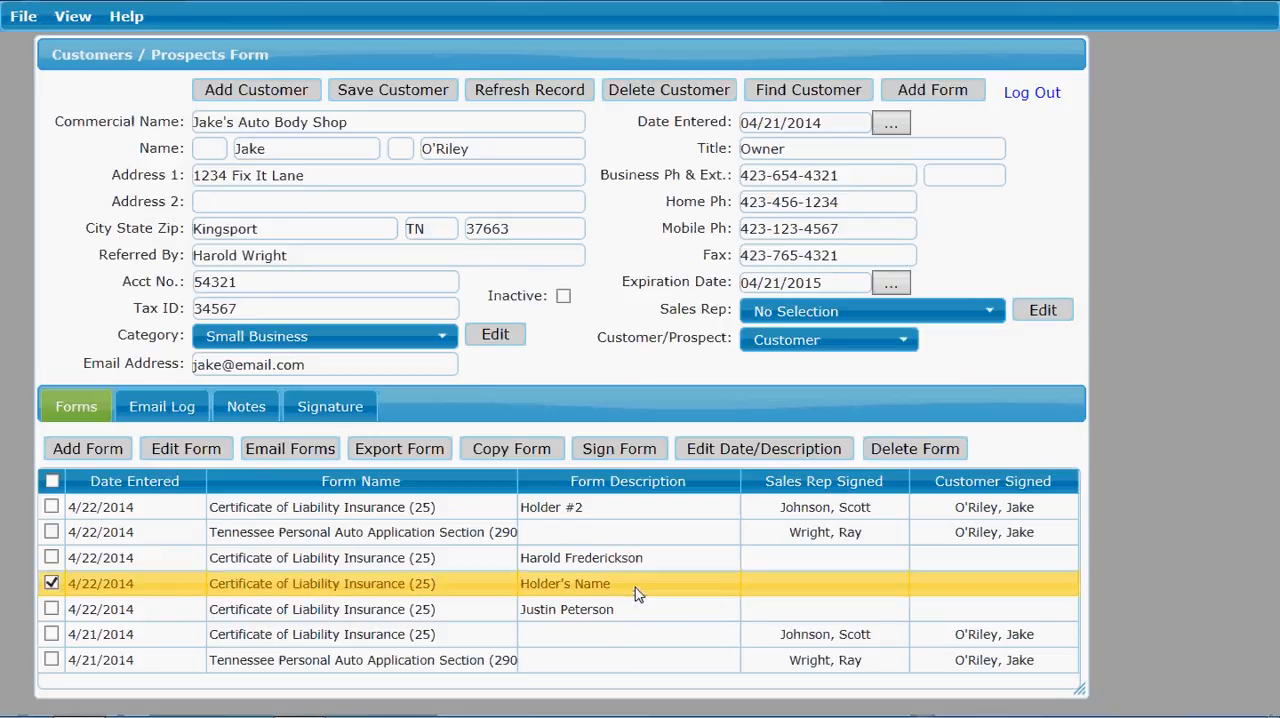
pyautogui.click(720, 452)
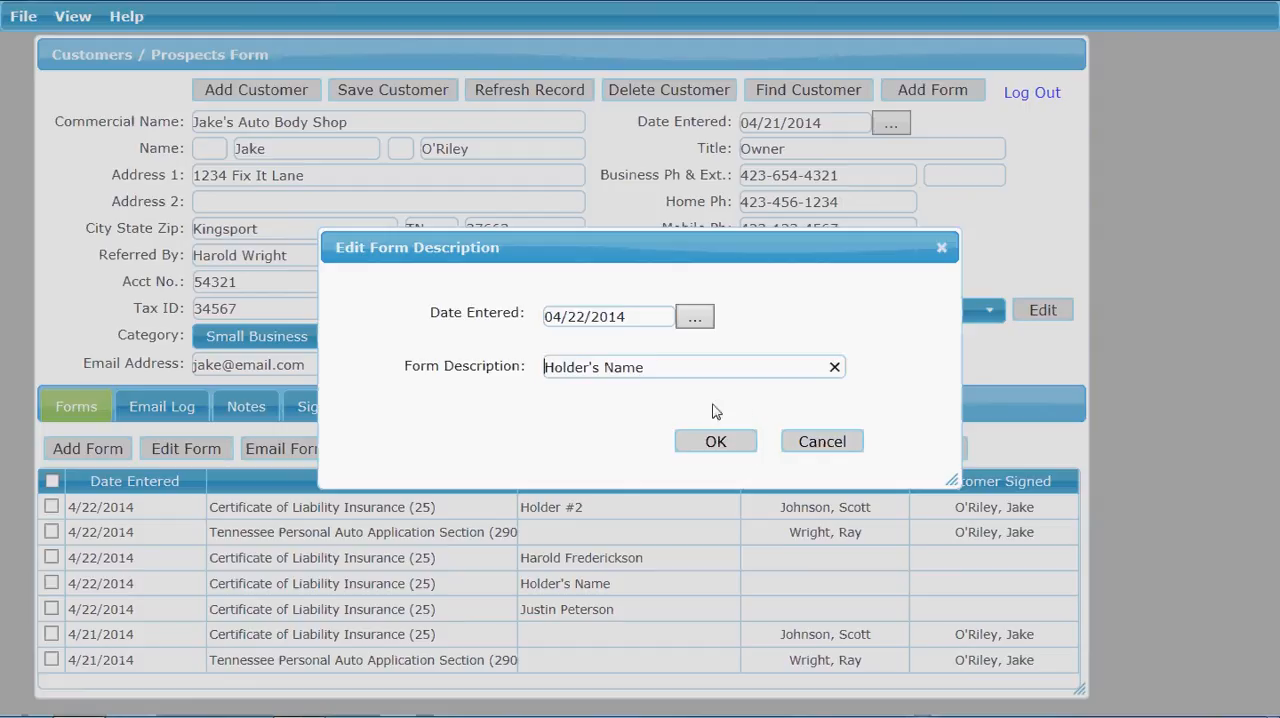
pyautogui.click(822, 442)
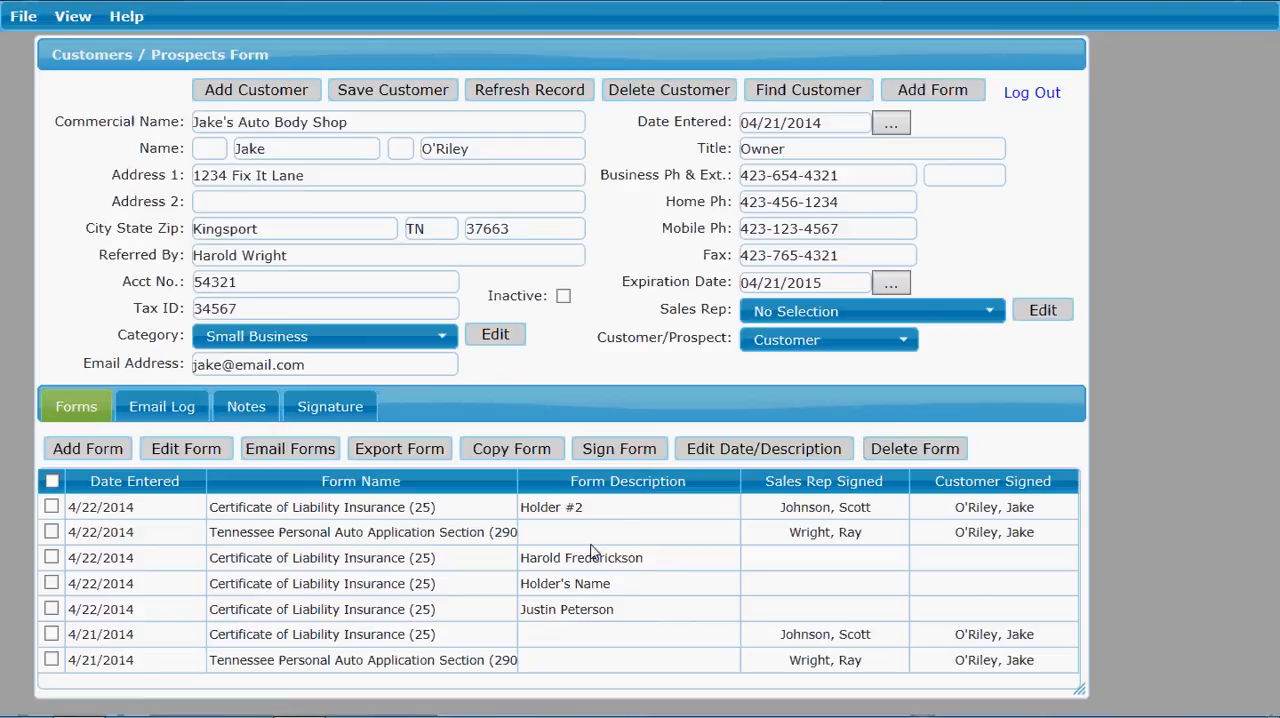
# Step: Delete the 4/21/2014 Certificate of Liability Insurance (25) from the customer's forms
pyautogui.click(669, 643)
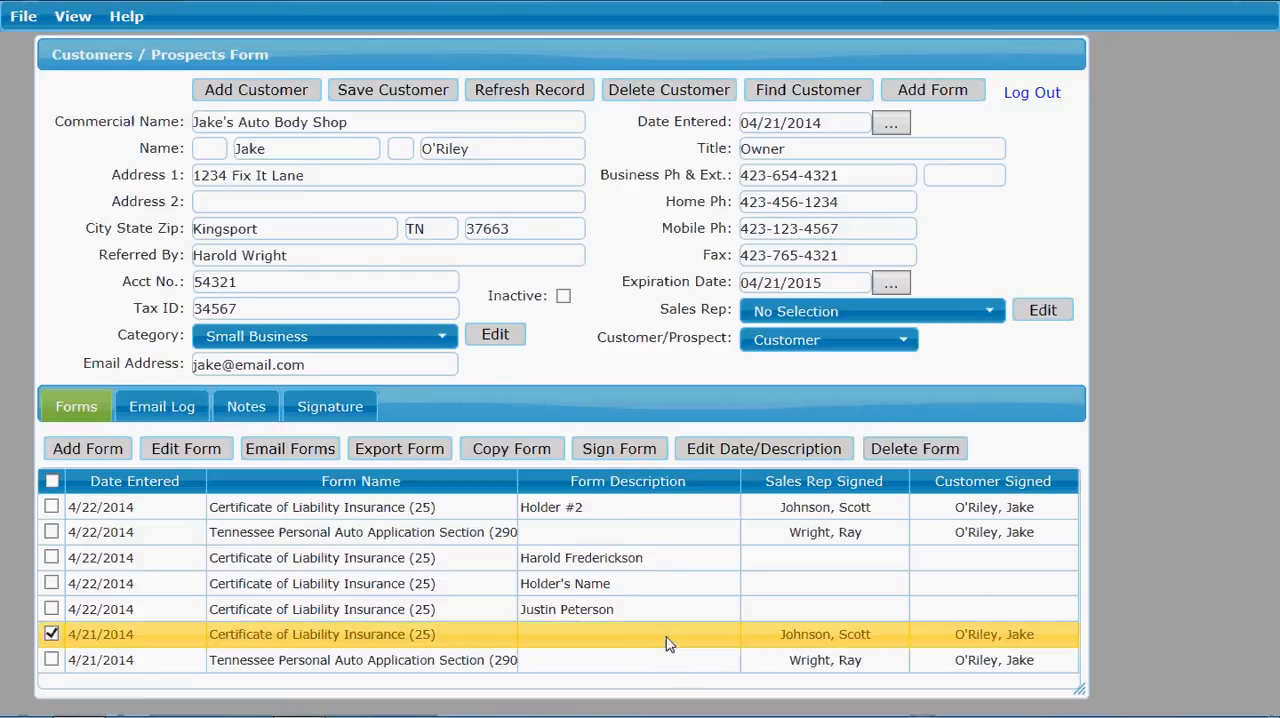
pyautogui.click(905, 452)
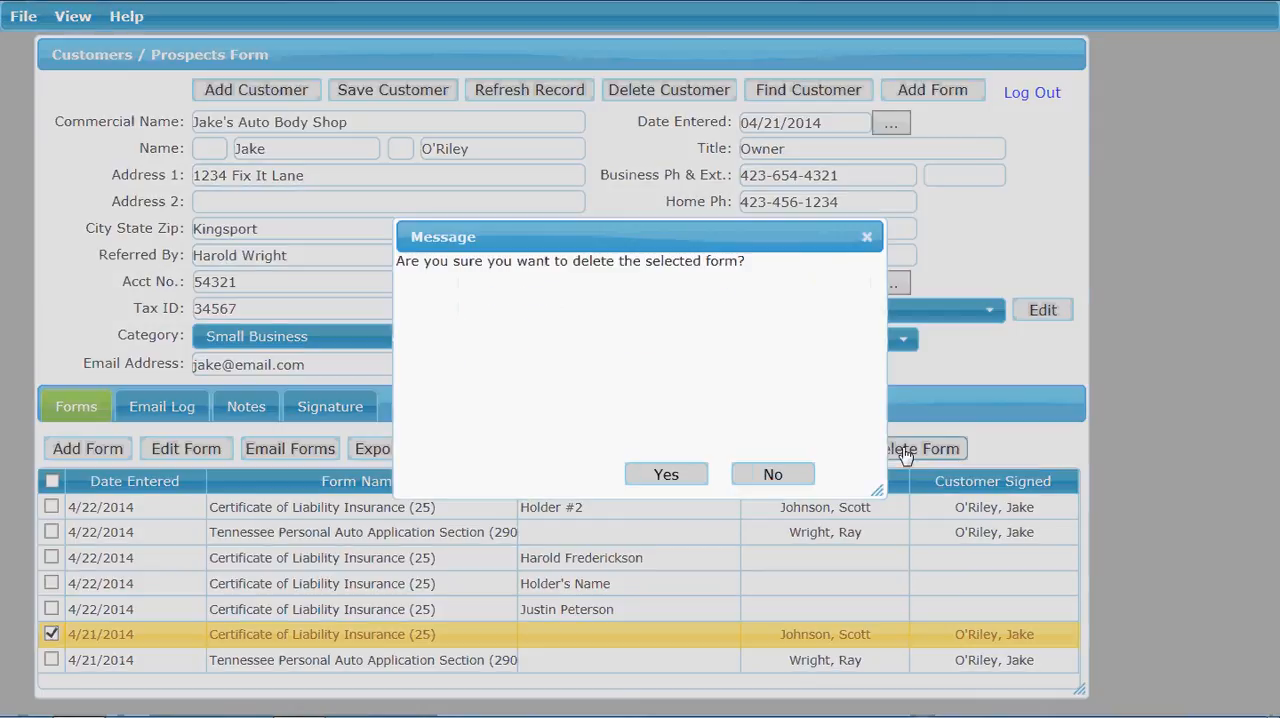
pyautogui.click(662, 476)
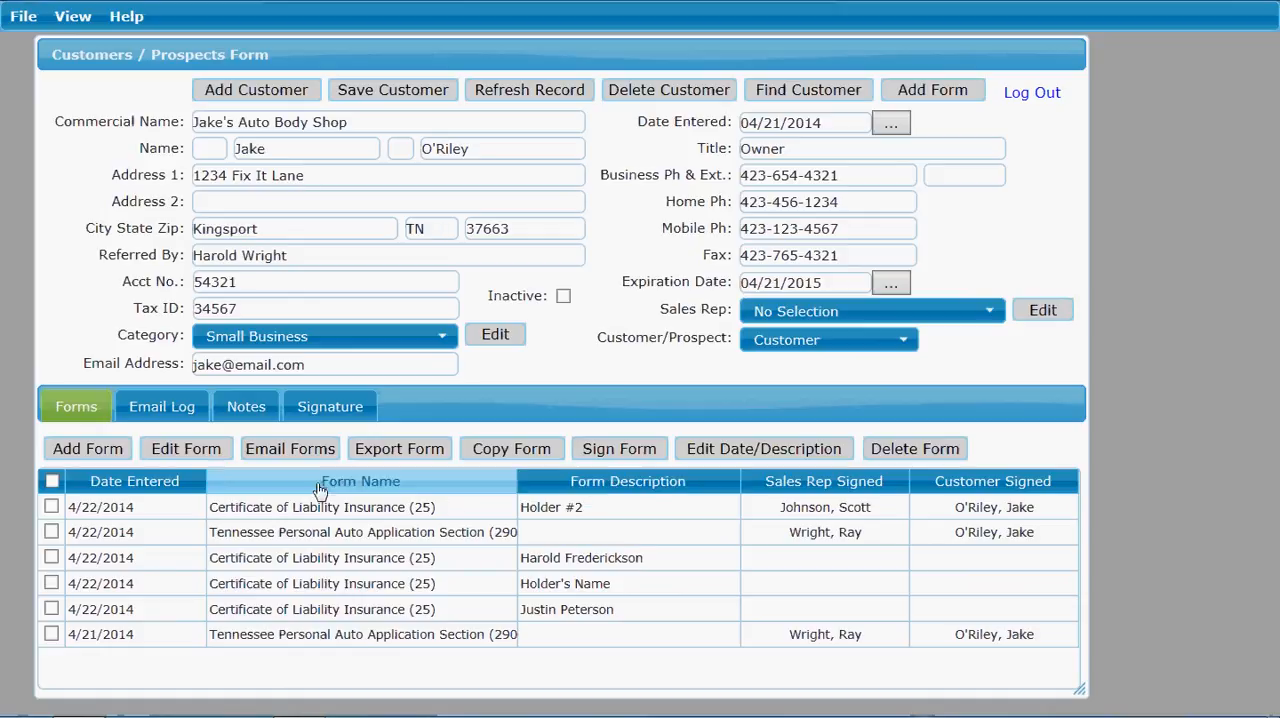
# Step: Sort the customer's forms in turn by date entered, form name, form description, sales rep signed and customer signed
pyautogui.click(156, 486)
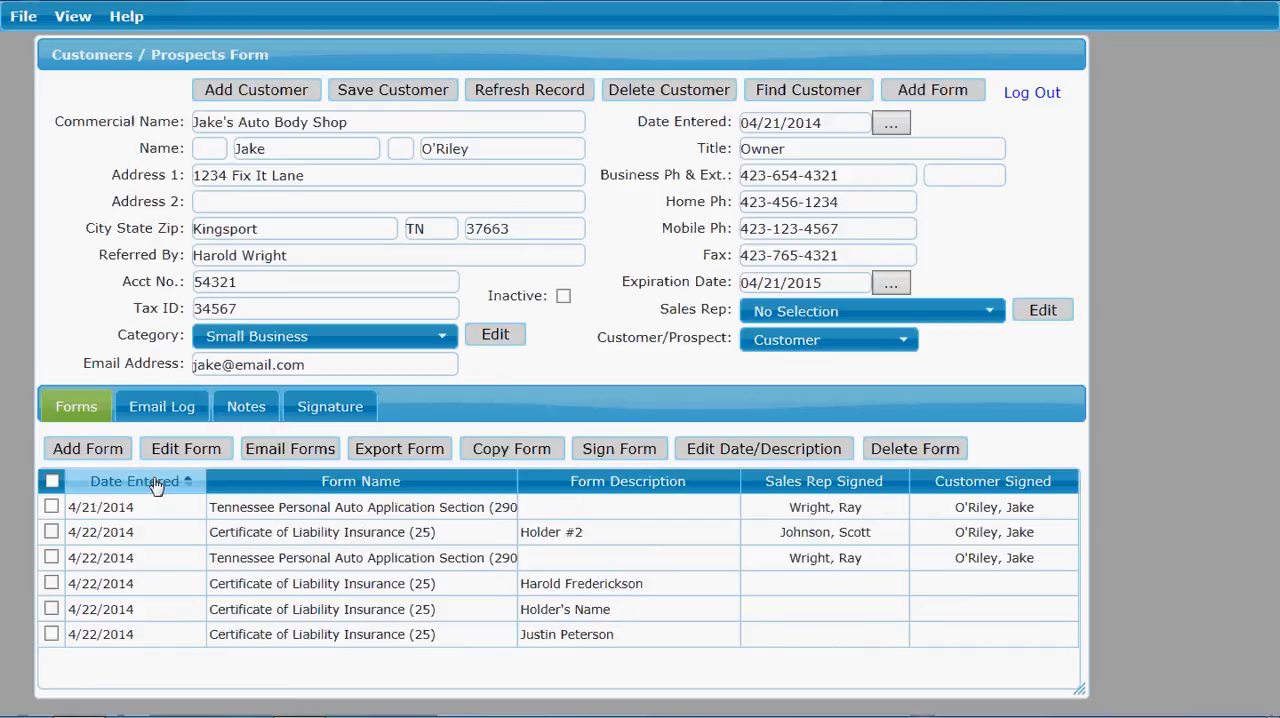
pyautogui.click(156, 486)
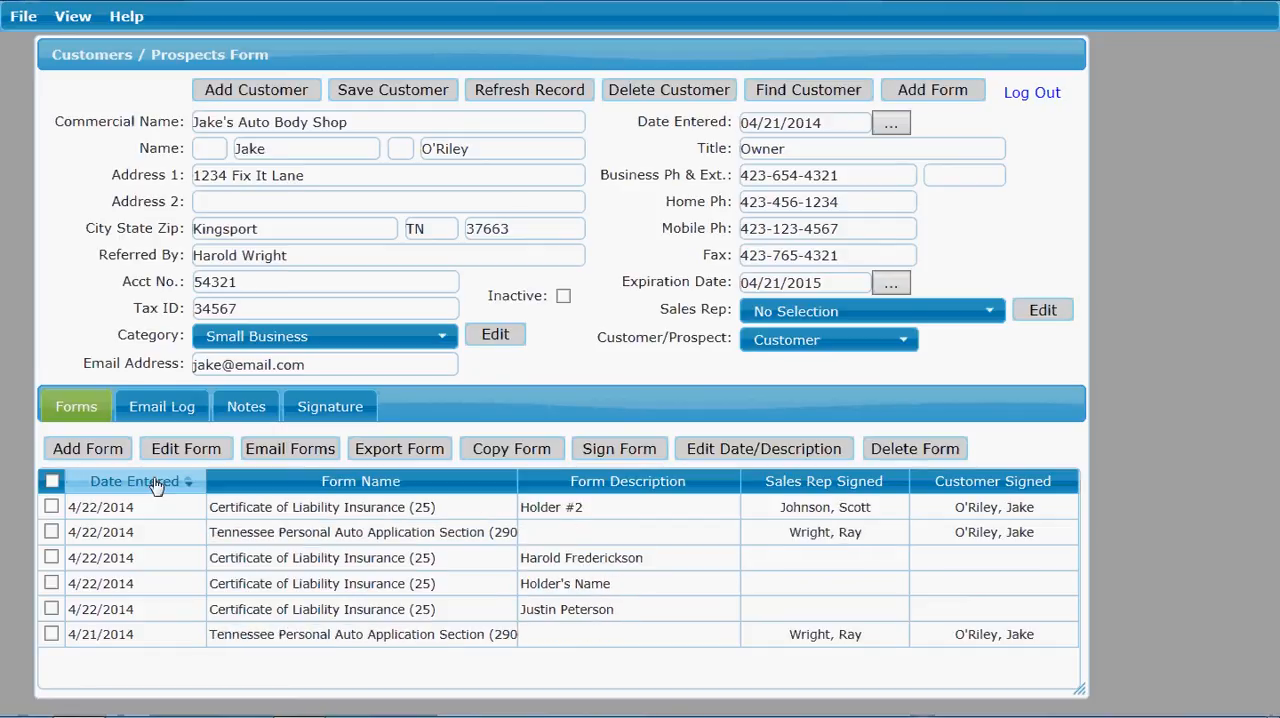
pyautogui.click(286, 488)
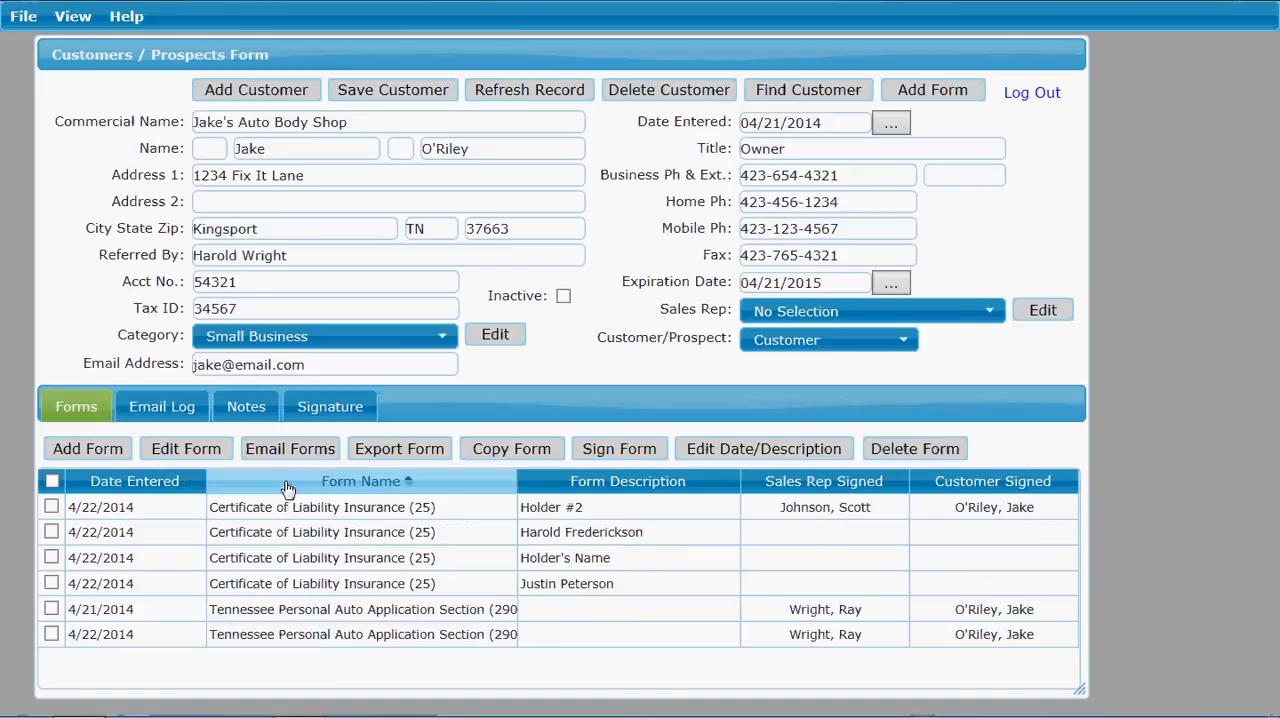
pyautogui.click(287, 488)
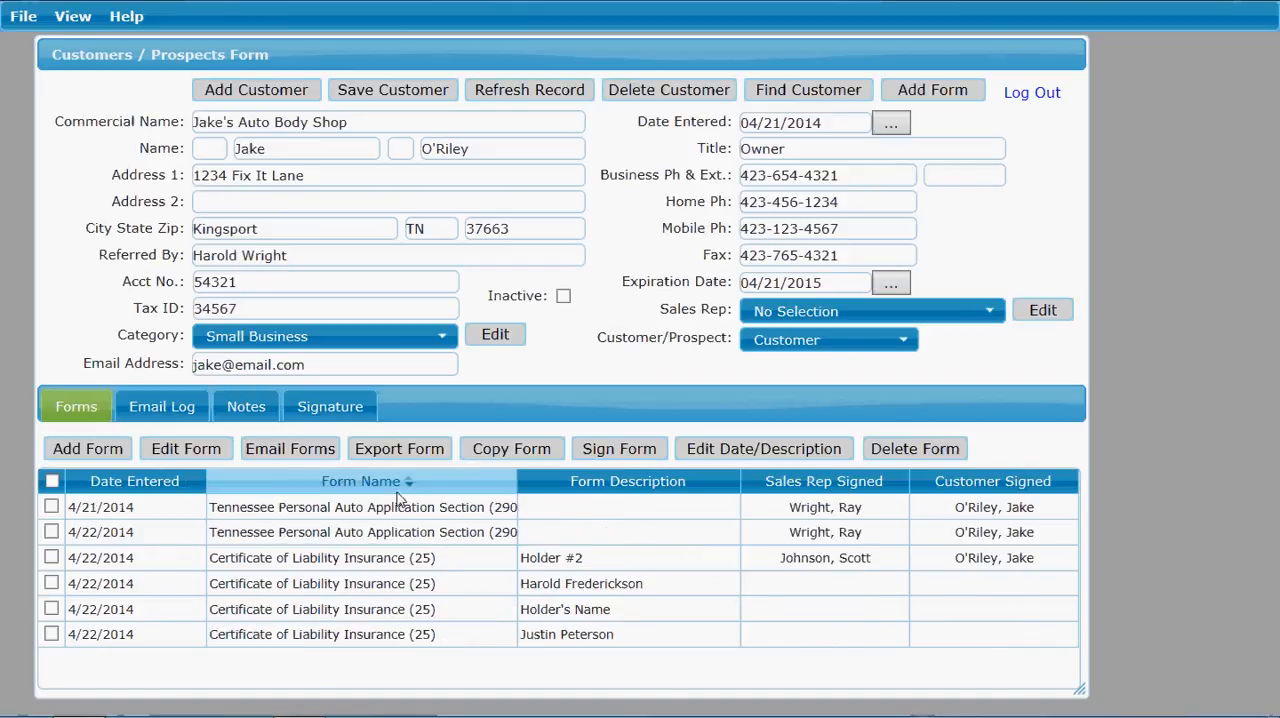
pyautogui.click(637, 487)
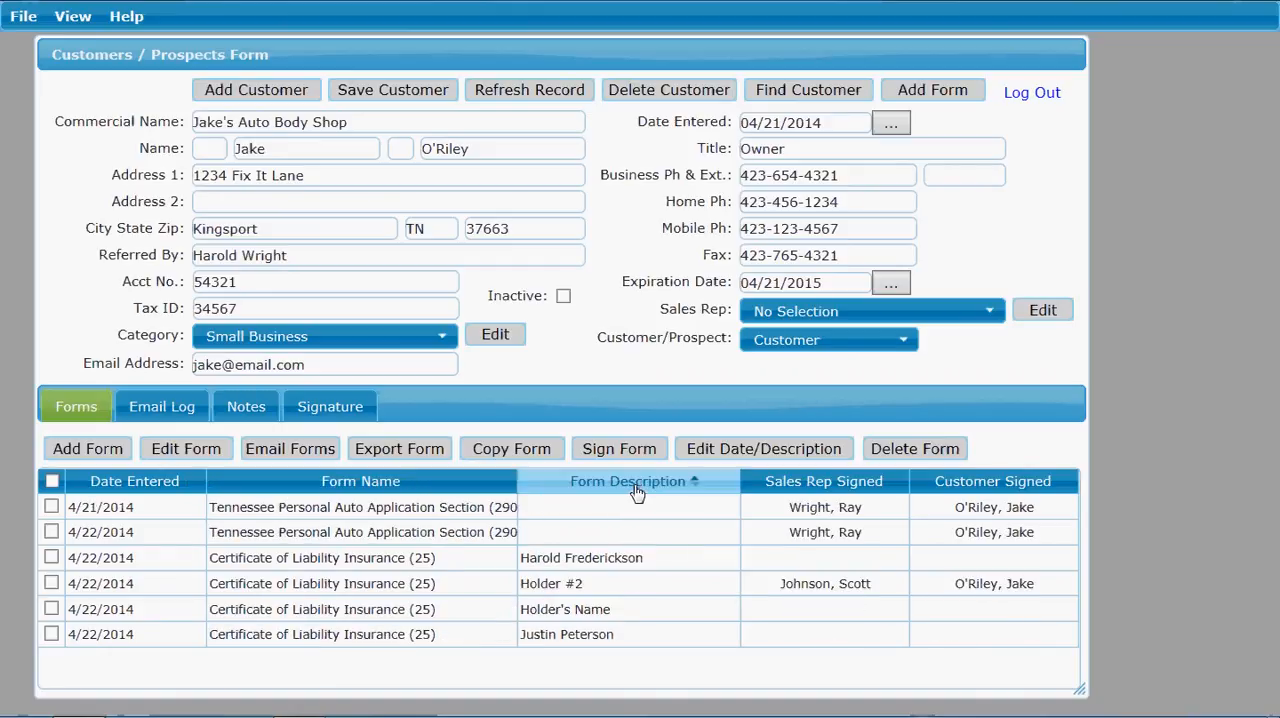
pyautogui.click(815, 484)
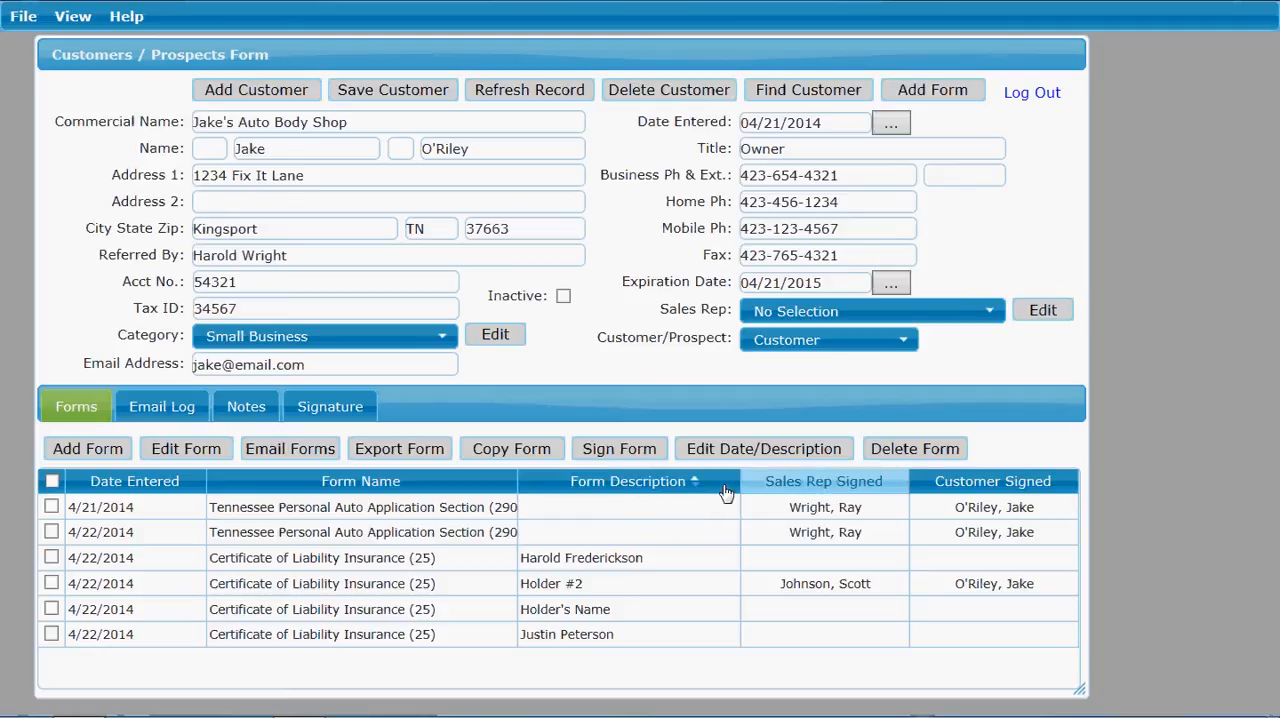
pyautogui.click(781, 488)
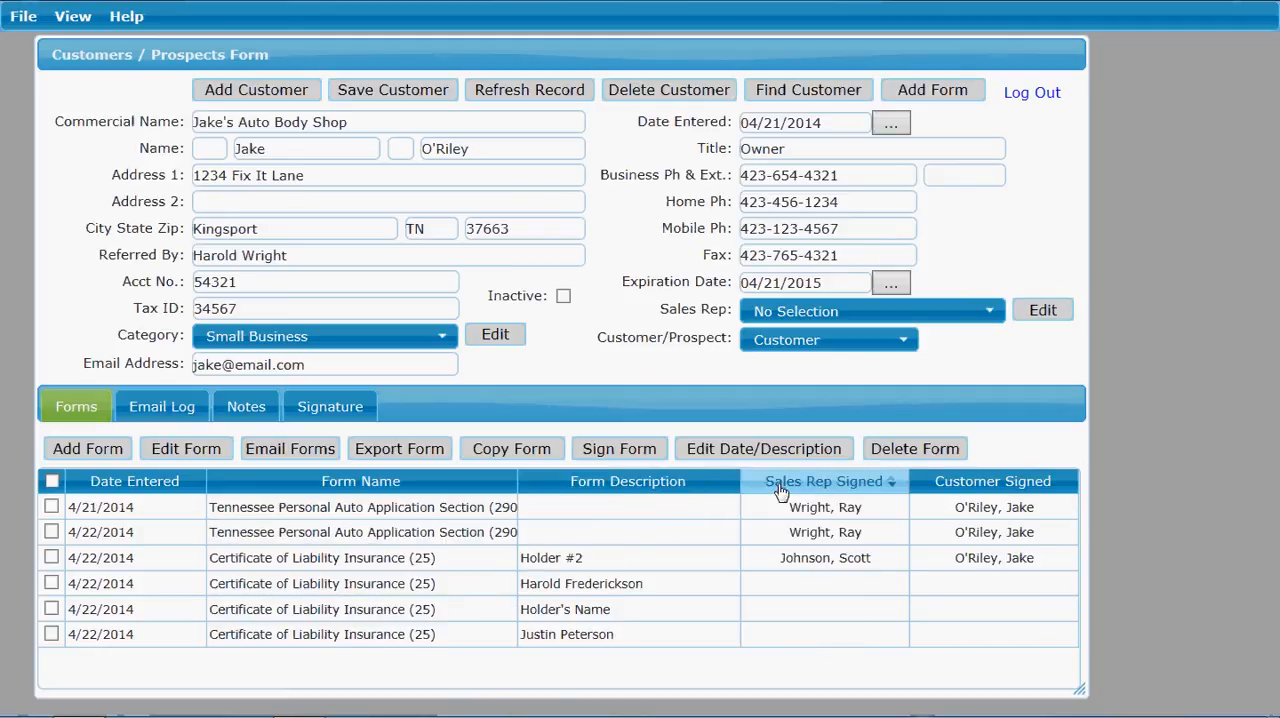
pyautogui.click(944, 484)
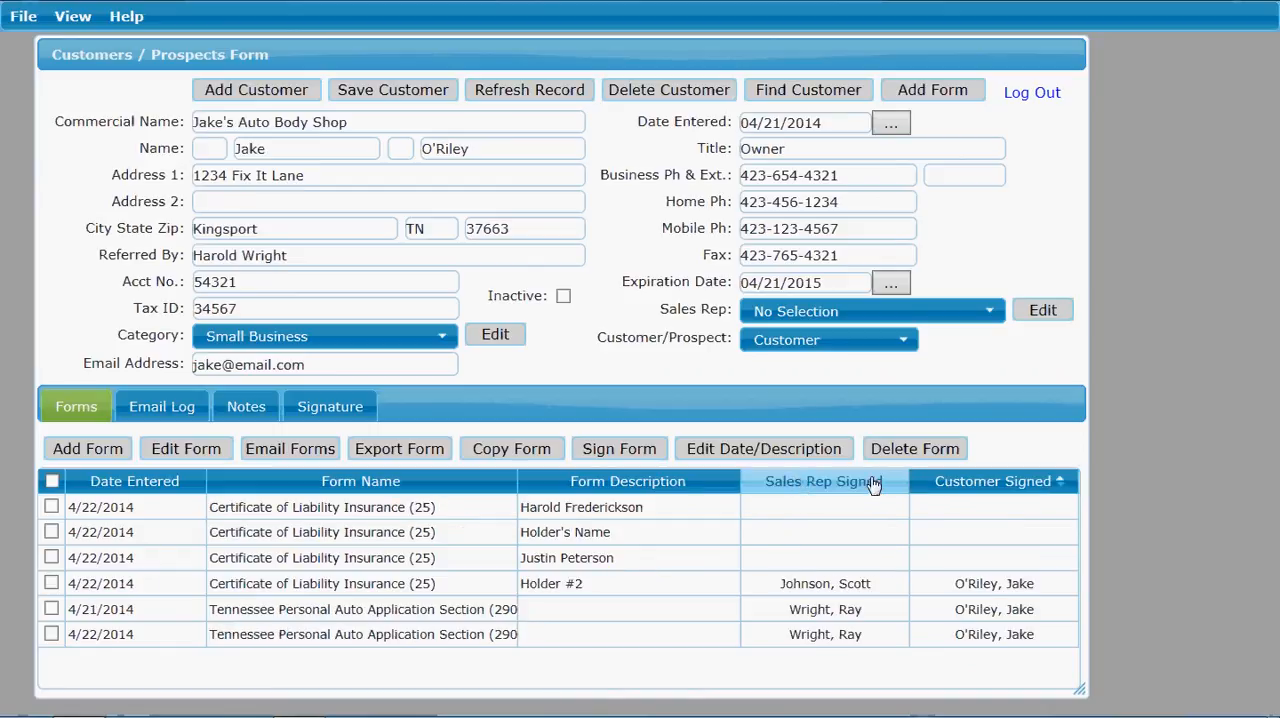
pyautogui.click(761, 485)
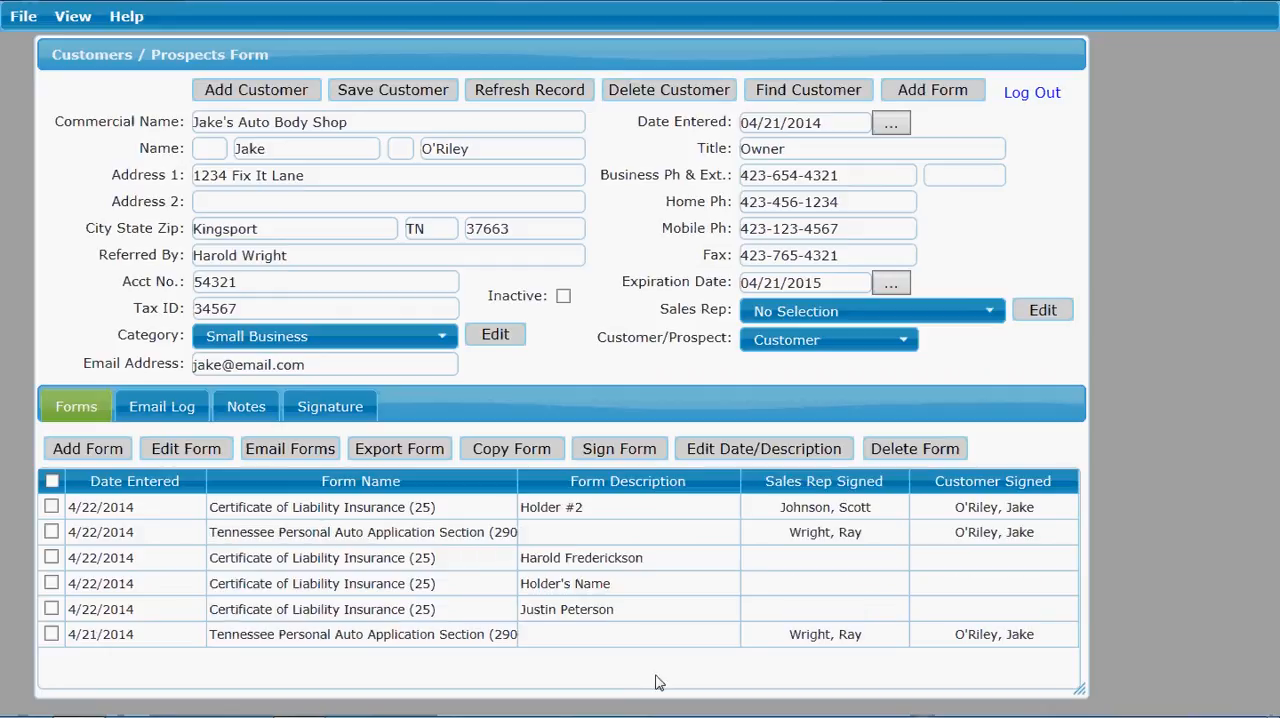
# Step: View the customer's email log and notes
pyautogui.click(165, 410)
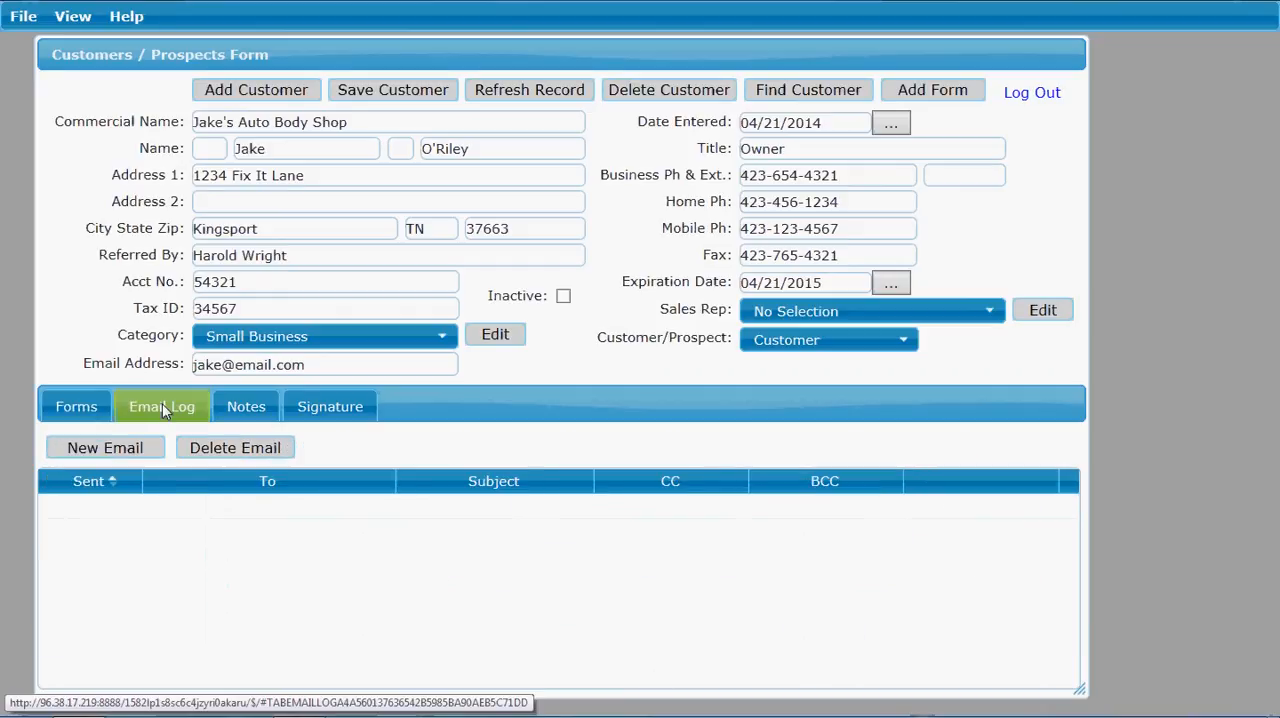
pyautogui.click(238, 412)
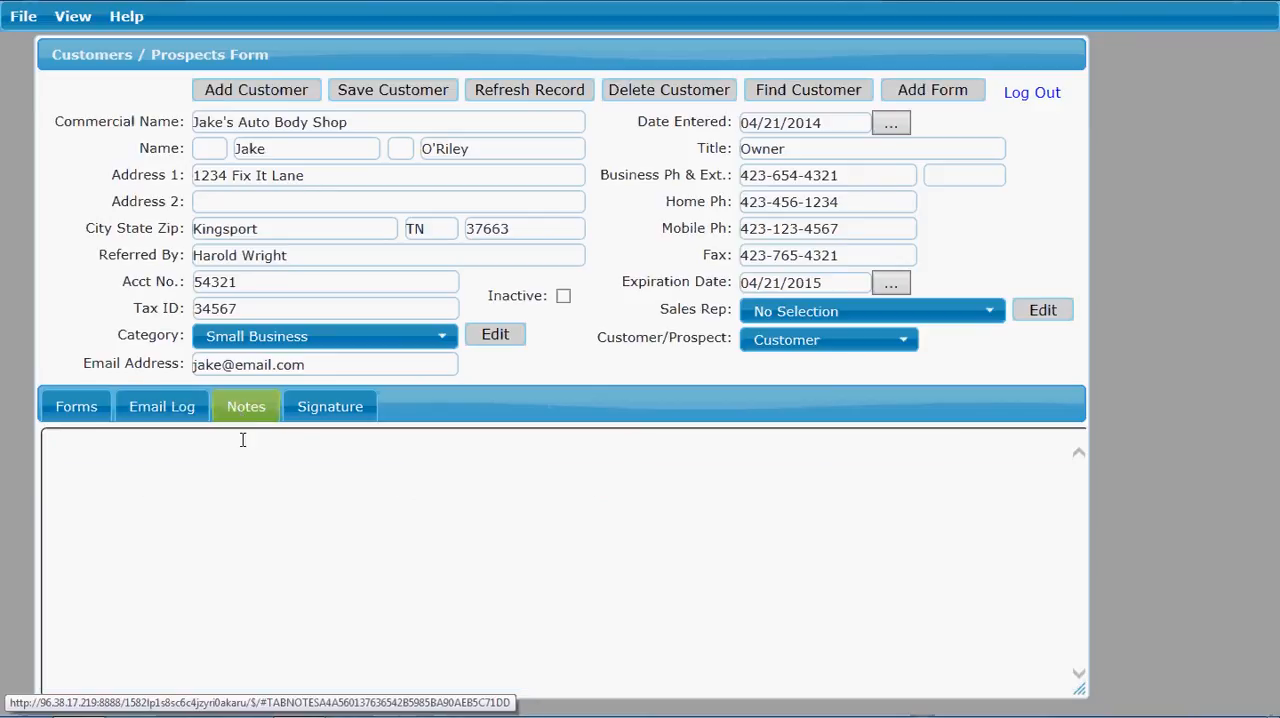